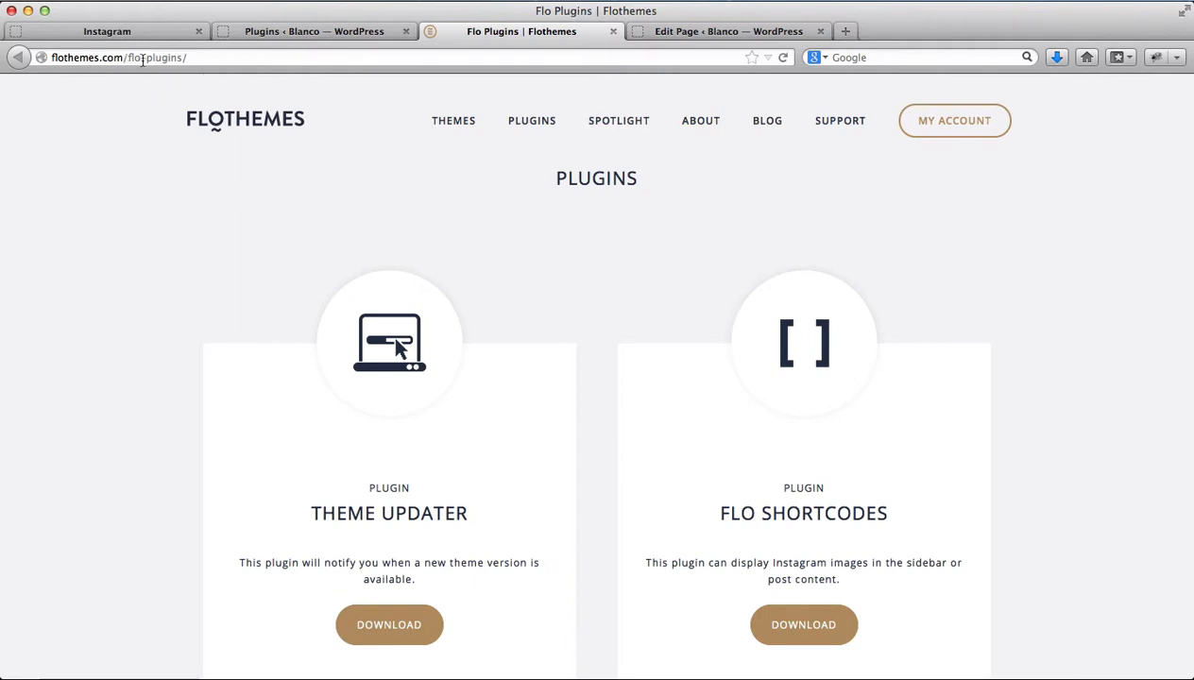
Step: Download the Flo Instagram plugin from the Flothemes plugins page and save flo-instagram.zip
{"action": "scroll", "coordinate": [225, 243], "scroll_direction": "down", "scroll_amount": 8}
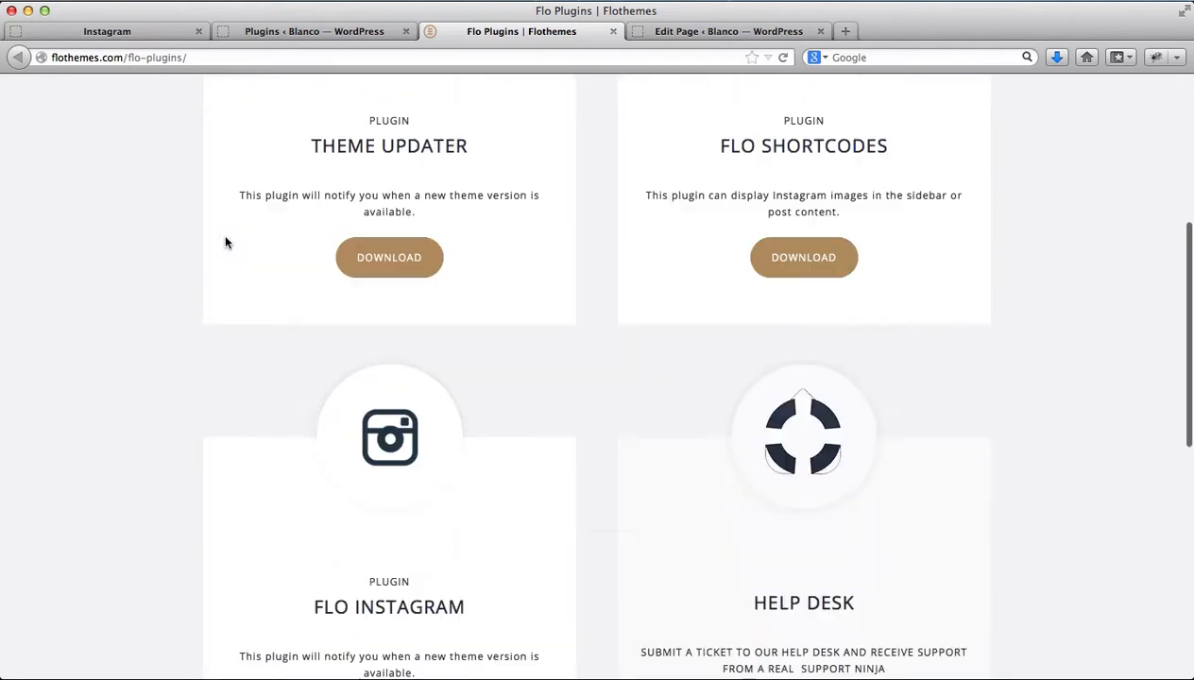
{"action": "scroll", "coordinate": [226, 247], "scroll_direction": "up", "scroll_amount": 3}
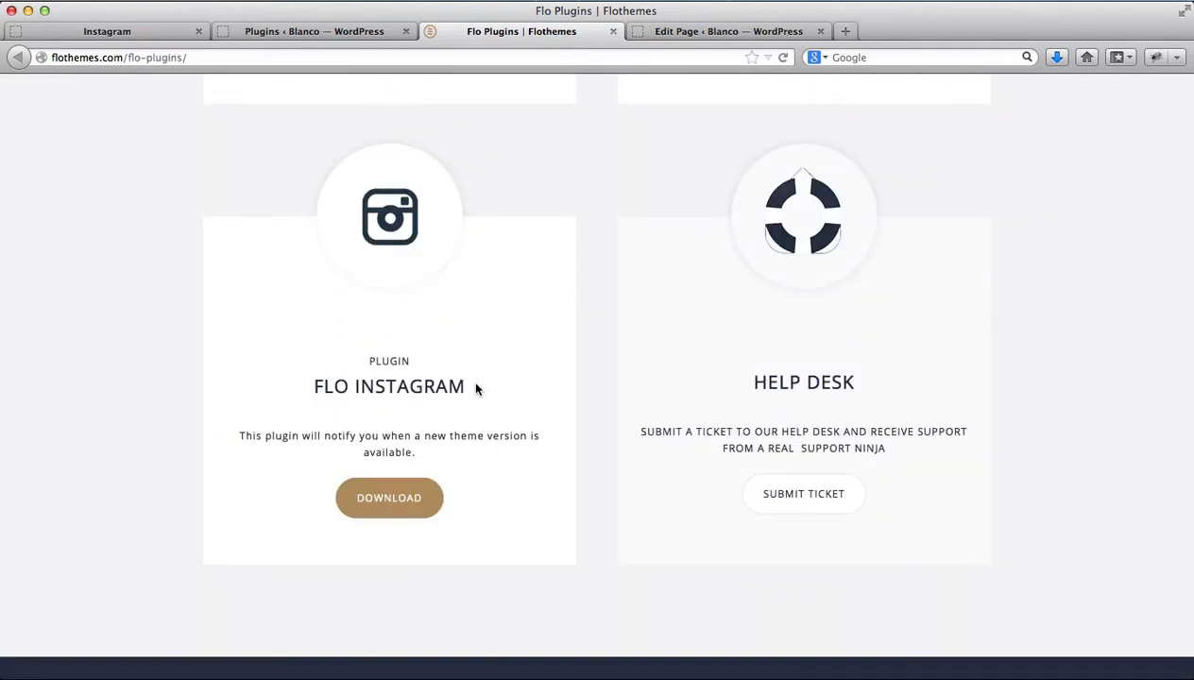
{"action": "left_click", "coordinate": [408, 515]}
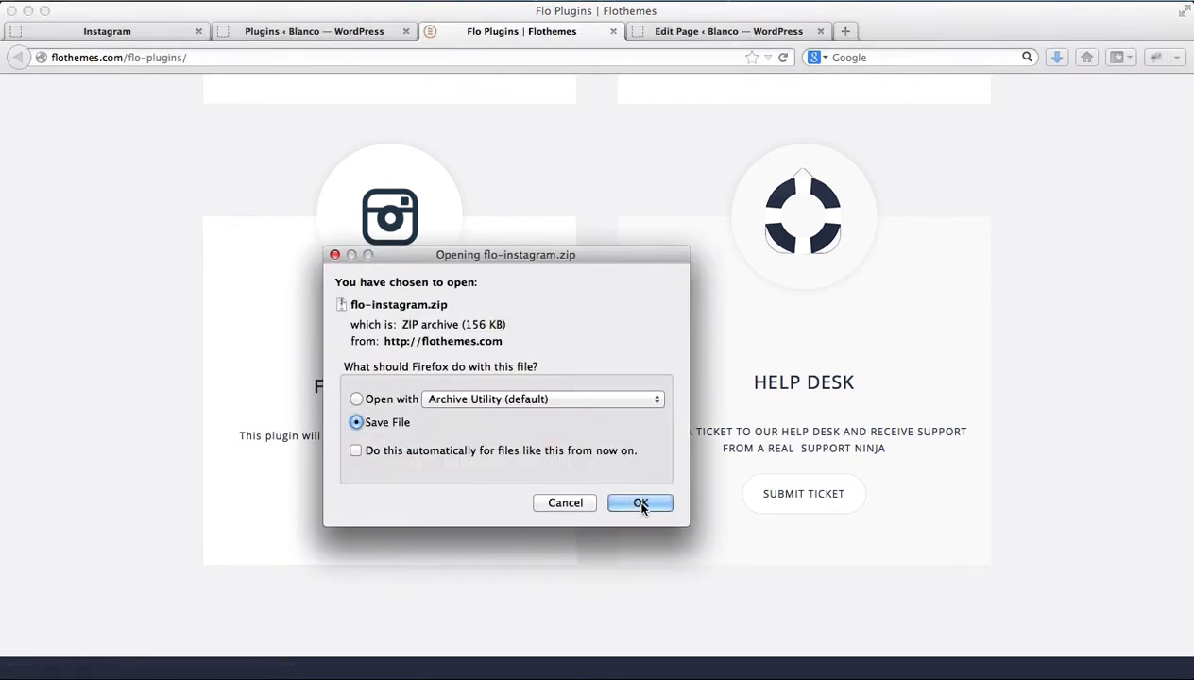
{"action": "left_click", "coordinate": [634, 498]}
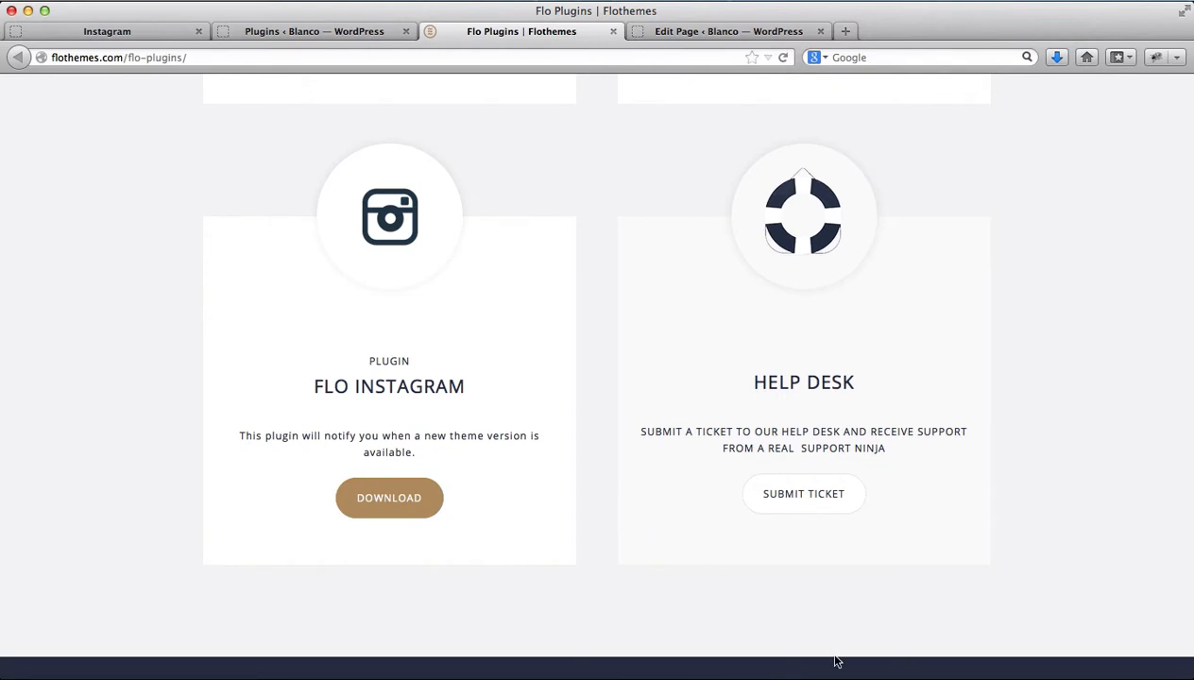
Step: Look up FLO instagram among the Blanco WordPress site's installed plugins and open the FLO Instagram settings page
{"action": "left_click", "coordinate": [299, 33]}
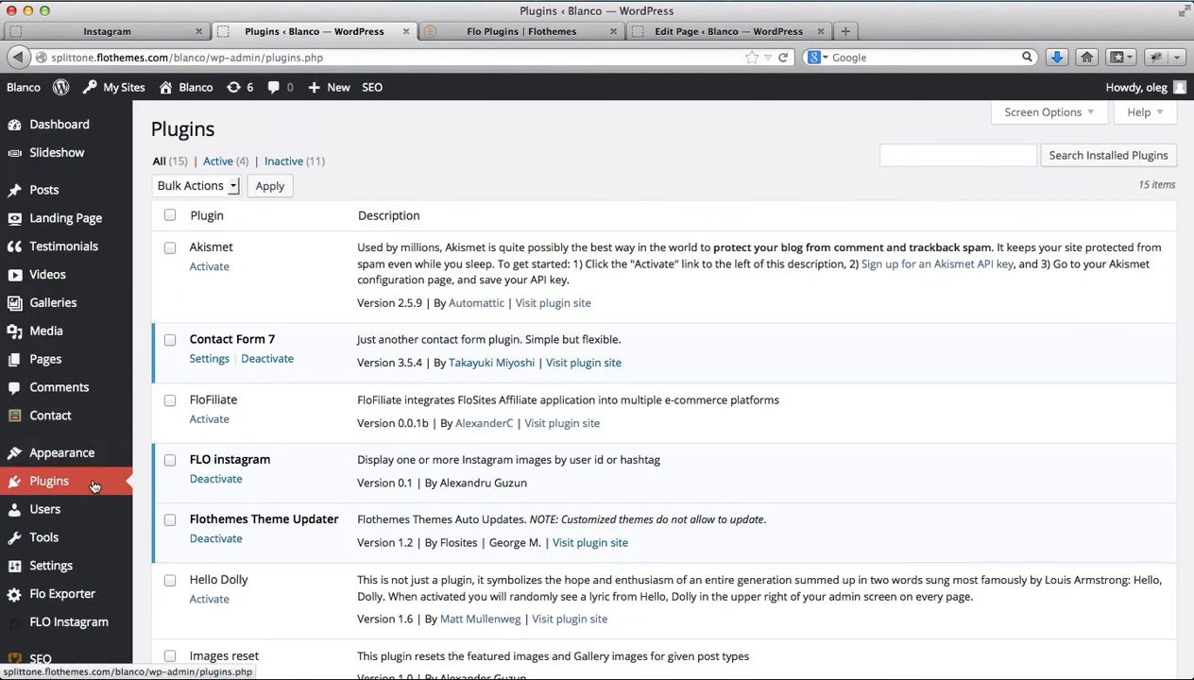
{"action": "scroll", "coordinate": [265, 453], "scroll_direction": "down", "scroll_amount": 2}
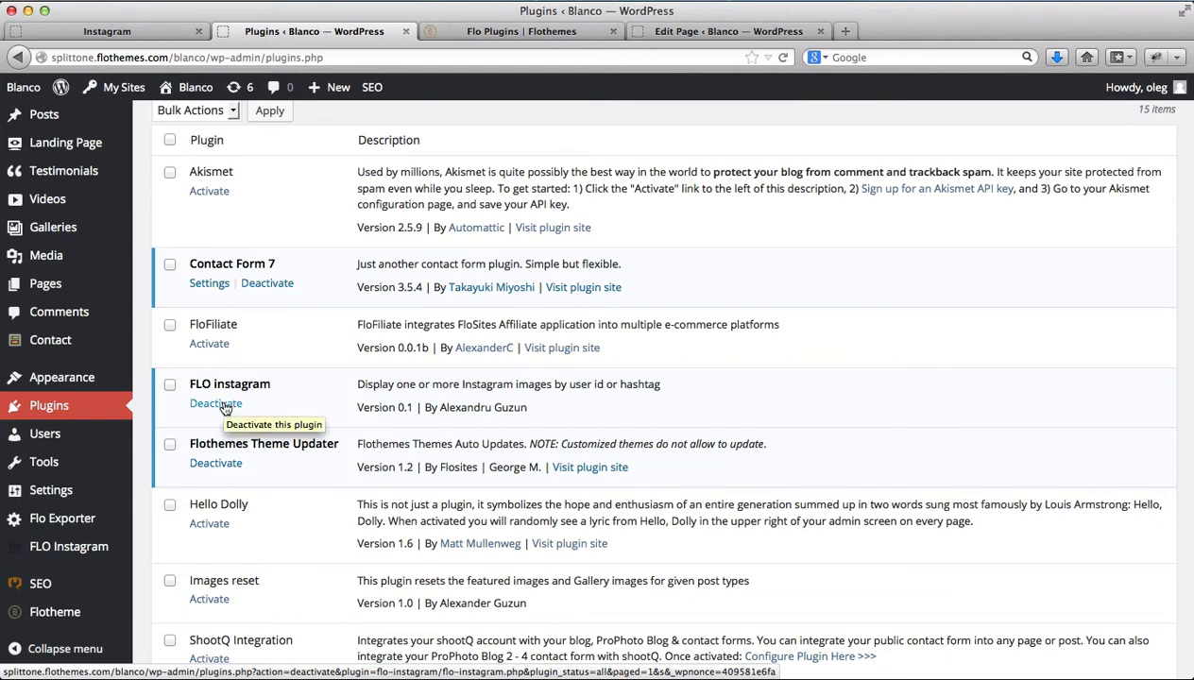
{"action": "scroll", "coordinate": [225, 407], "scroll_direction": "down", "scroll_amount": 2}
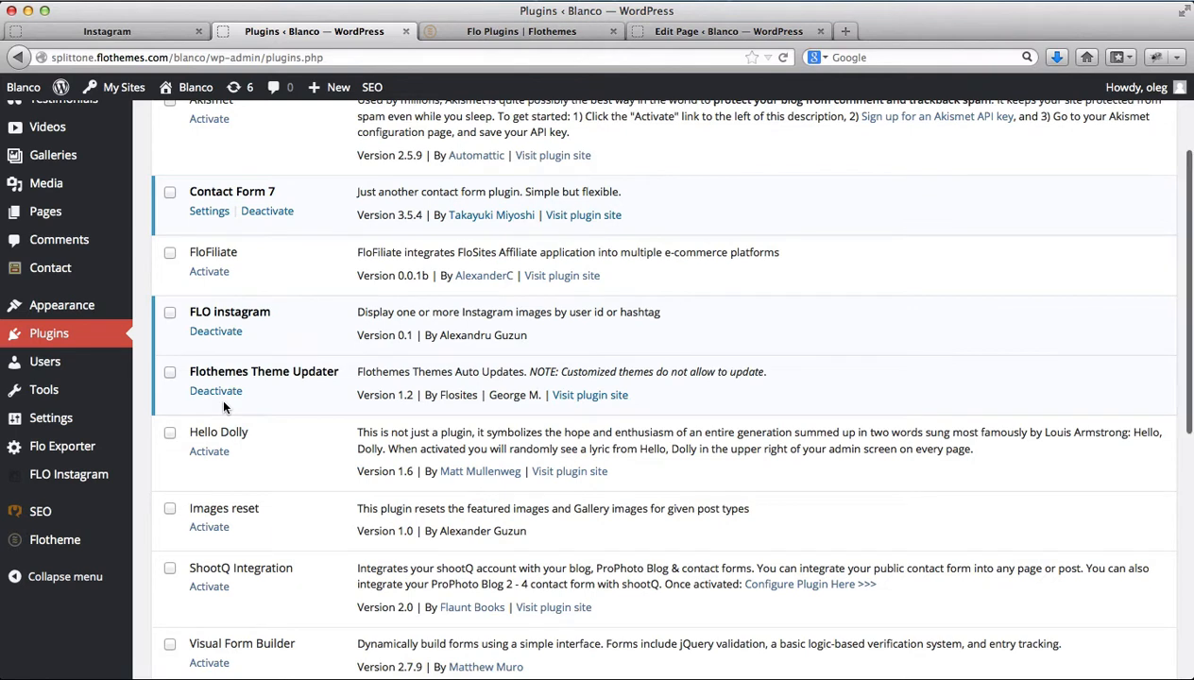
{"action": "left_click", "coordinate": [96, 481]}
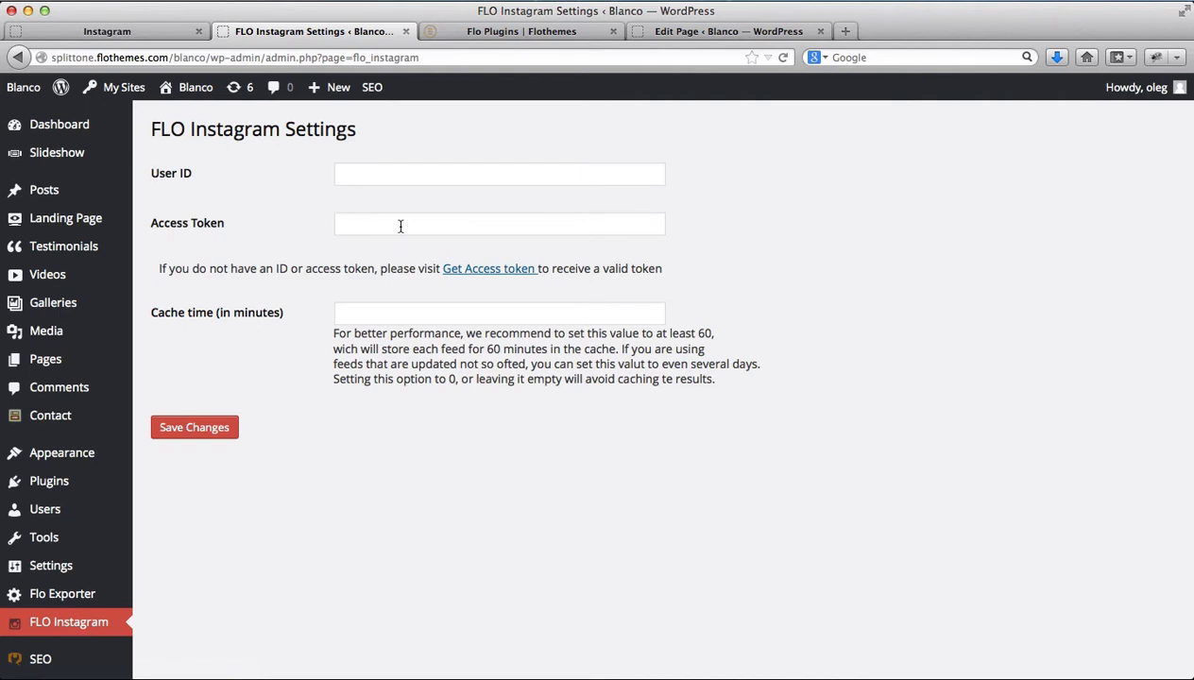
Step: Check the Instagram login, request an access token from the plugin settings, and authorize FloWP Insta to access the account
{"action": "left_click", "coordinate": [130, 33]}
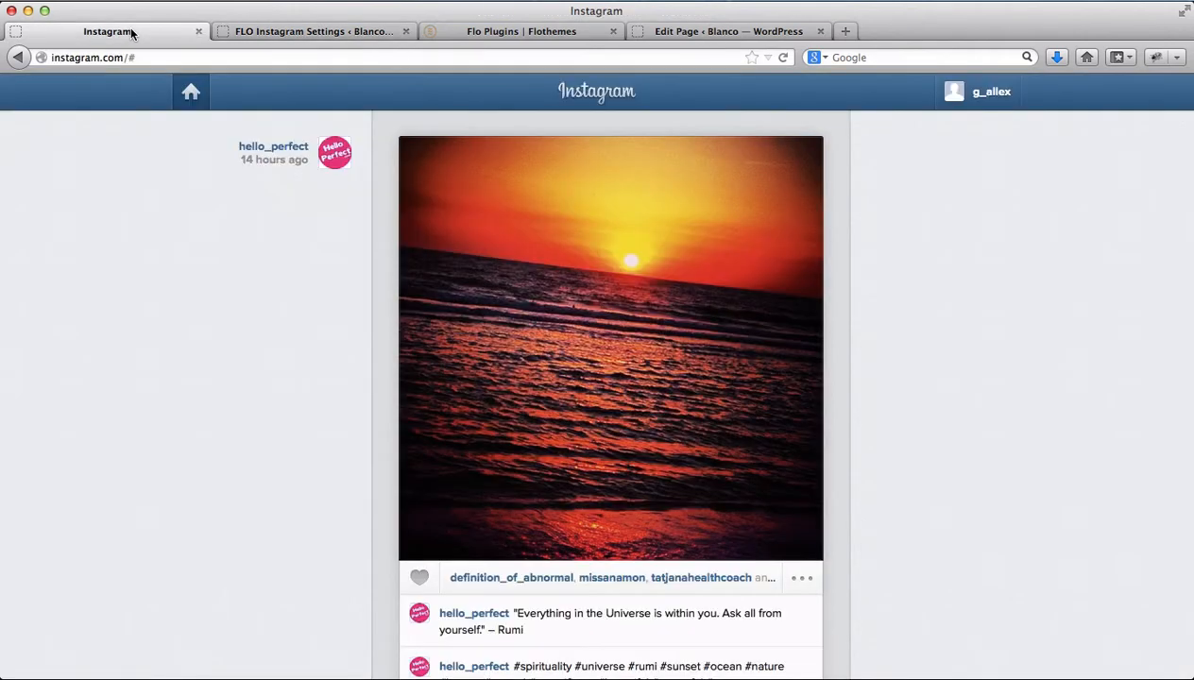
{"action": "left_click", "coordinate": [270, 33]}
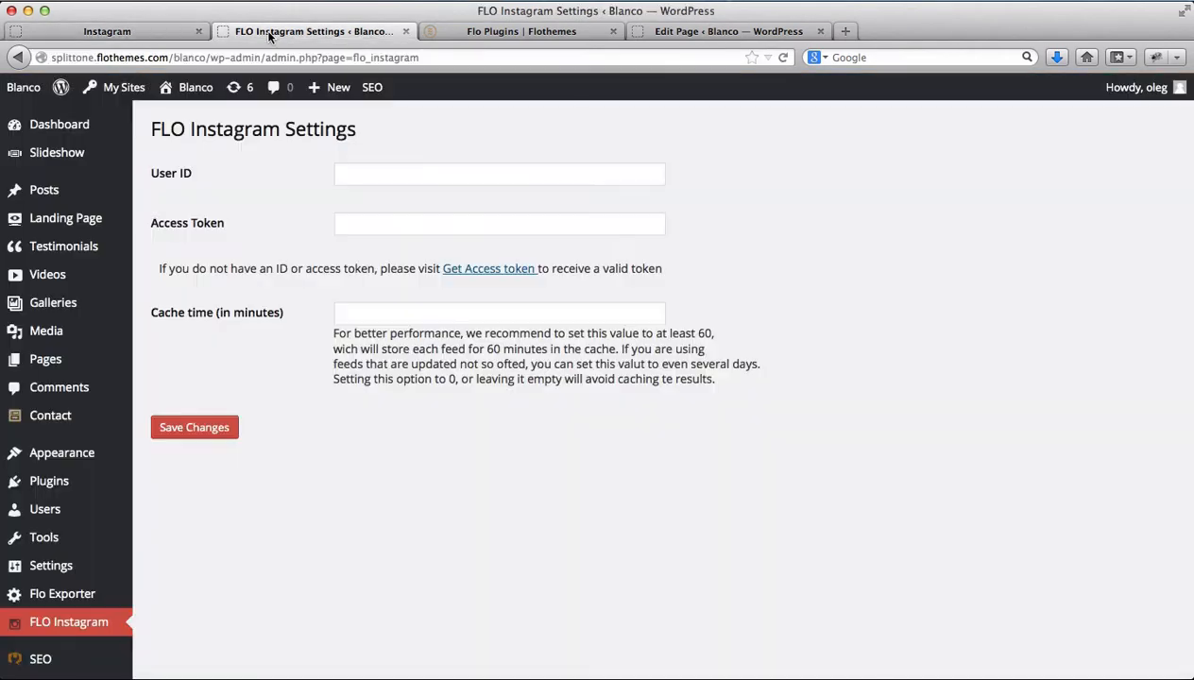
{"action": "left_click", "coordinate": [488, 273]}
{"action": "left_click", "coordinate": [452, 37]}
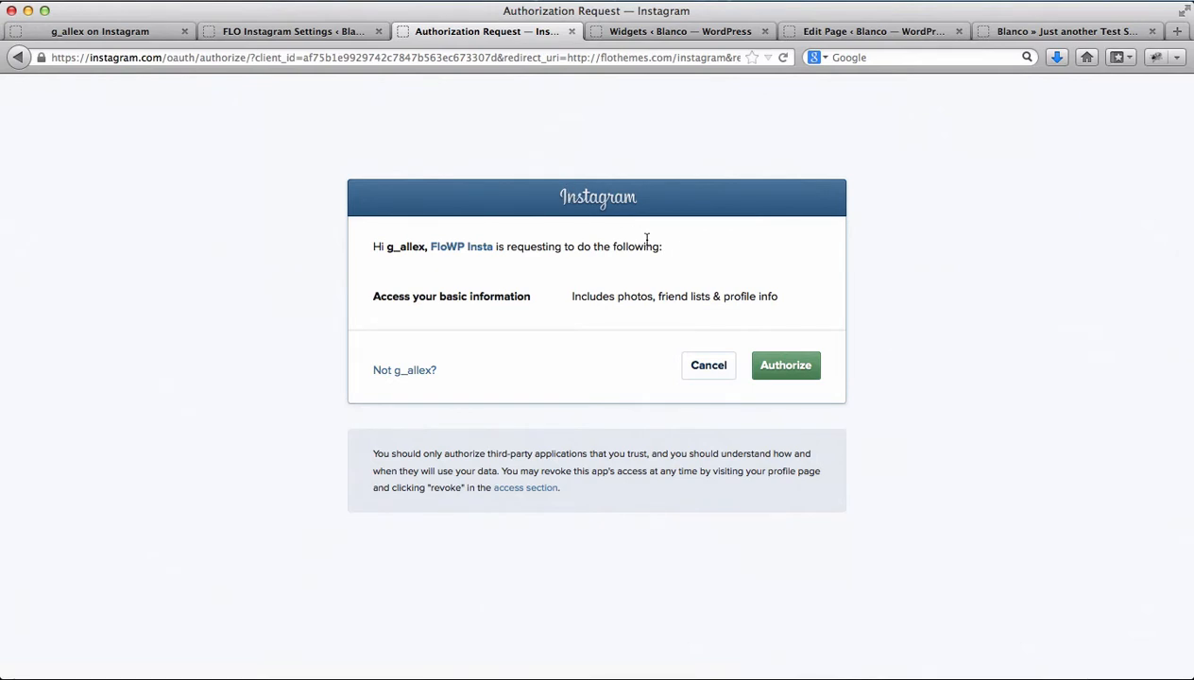
{"action": "left_click", "coordinate": [790, 375]}
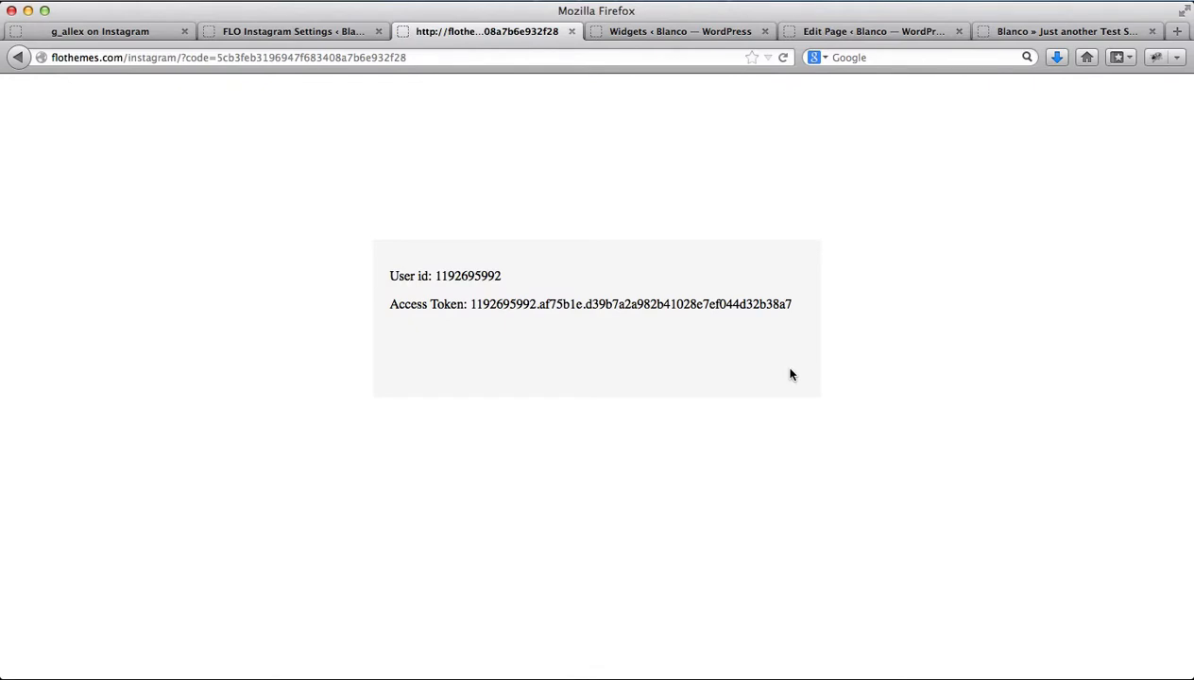
Step: Copy the generated Instagram user ID into the User ID field of the FLO Instagram settings
{"action": "double_click", "coordinate": [466, 277]}
{"action": "key", "text": "super+c"}
{"action": "key", "text": "ctrl+shift+Tab"}
{"action": "left_click", "coordinate": [505, 174]}
{"action": "key", "text": "super+v"}
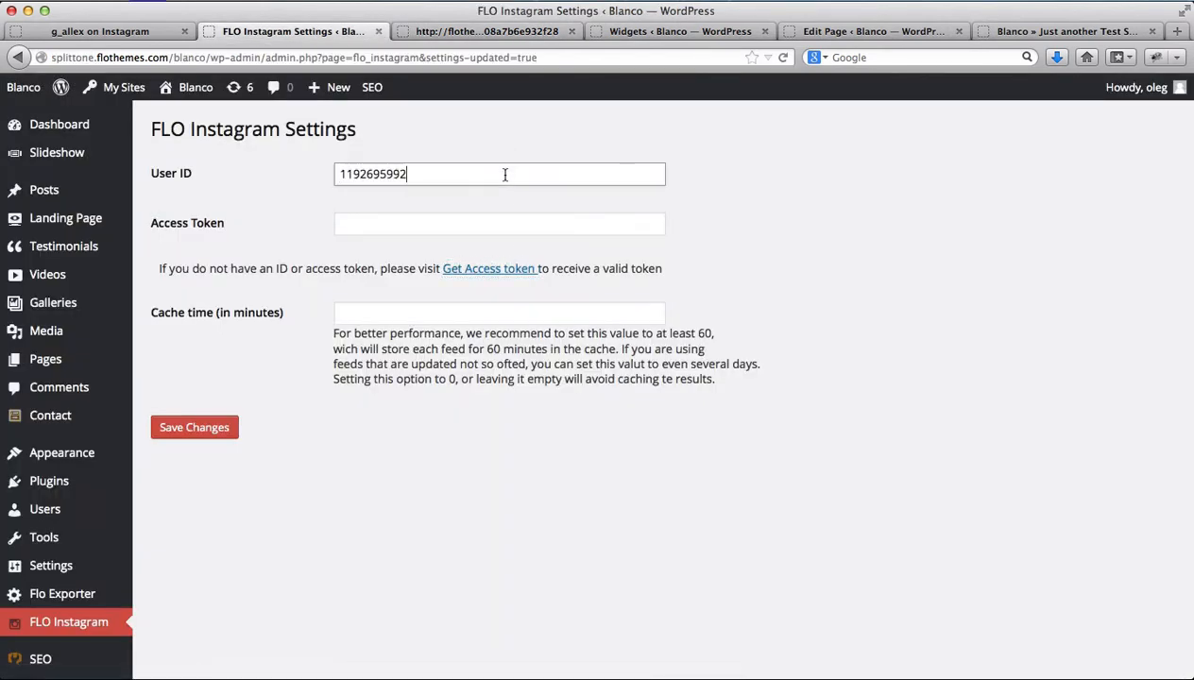
Step: Copy the generated access token into the Access Token field and save the FLO Instagram settings
{"action": "key", "text": "Tab"}
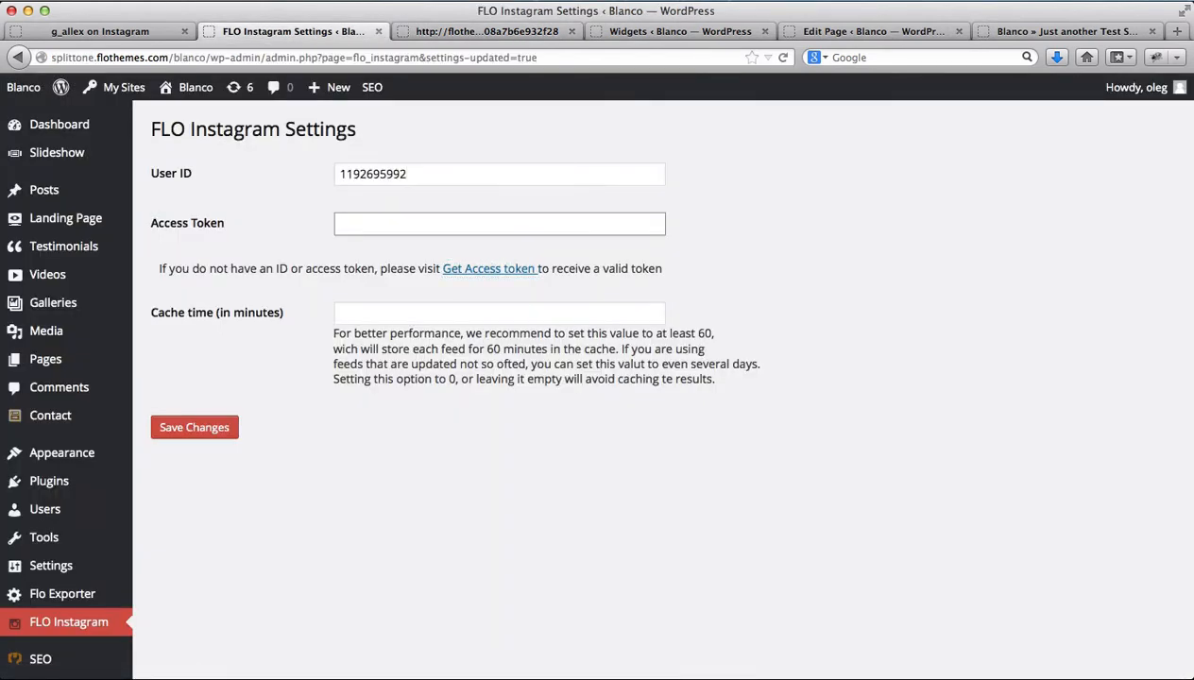
{"action": "key", "text": "ctrl+Tab"}
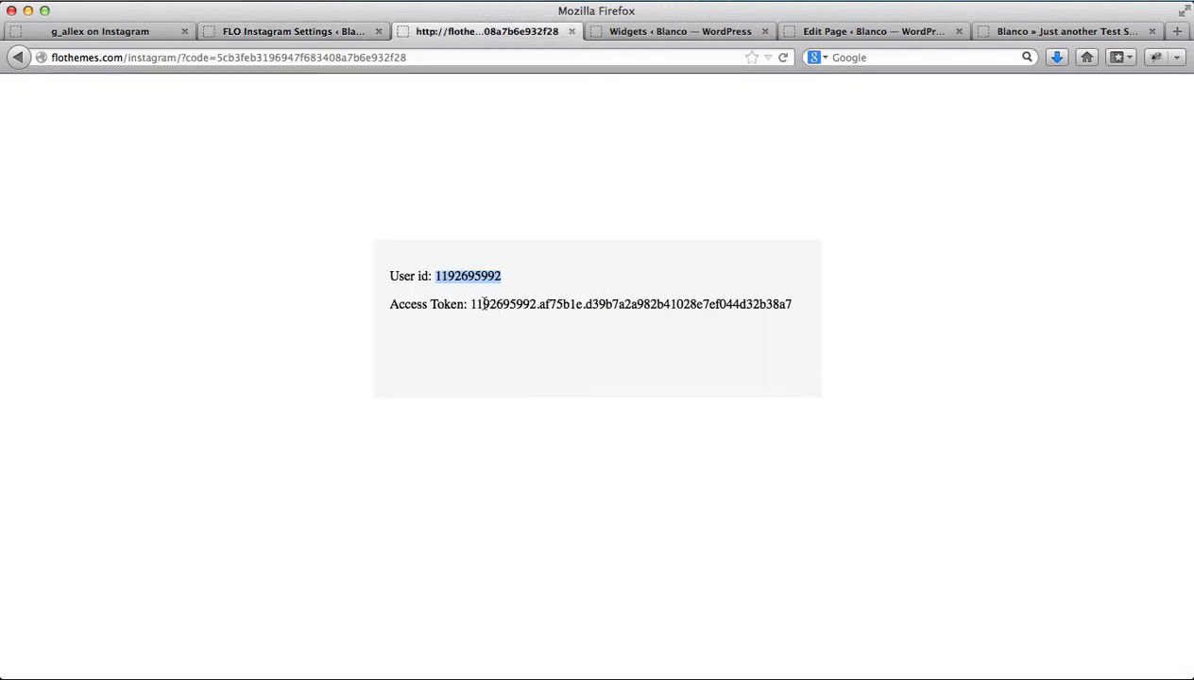
{"action": "left_click_drag", "start_coordinate": [482, 304], "coordinate": [791, 307]}
{"action": "key", "text": "super+c"}
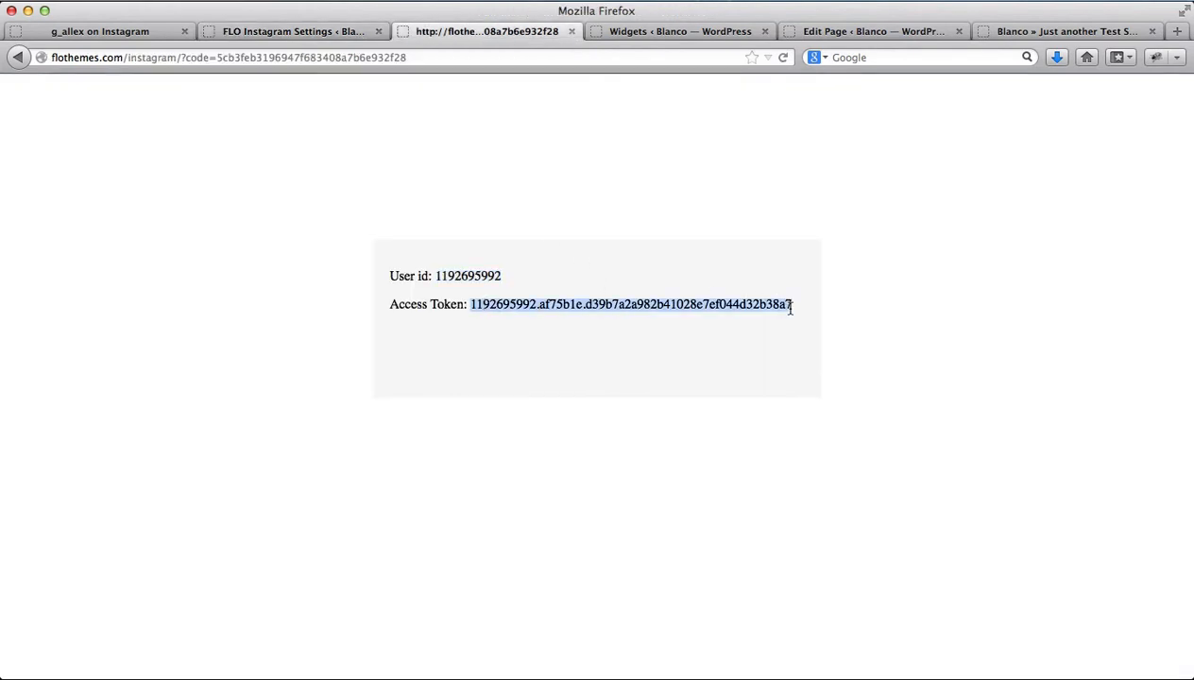
{"action": "key", "text": "ctrl+shift+Tab"}
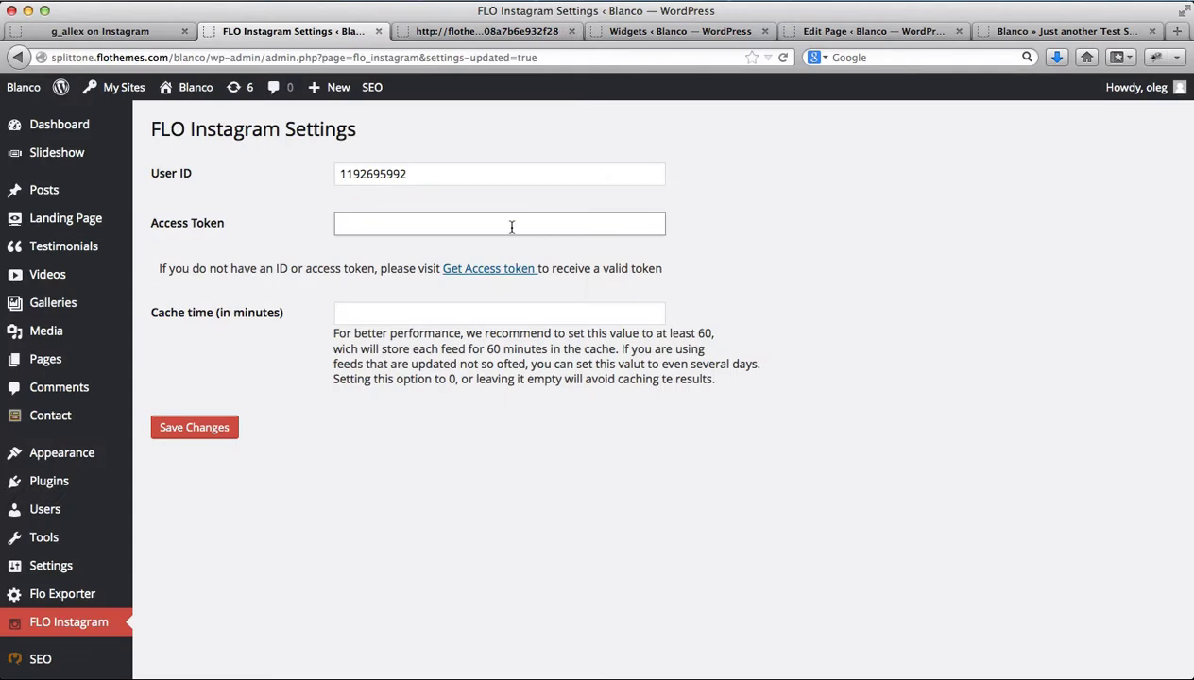
{"action": "key", "text": "super+v"}
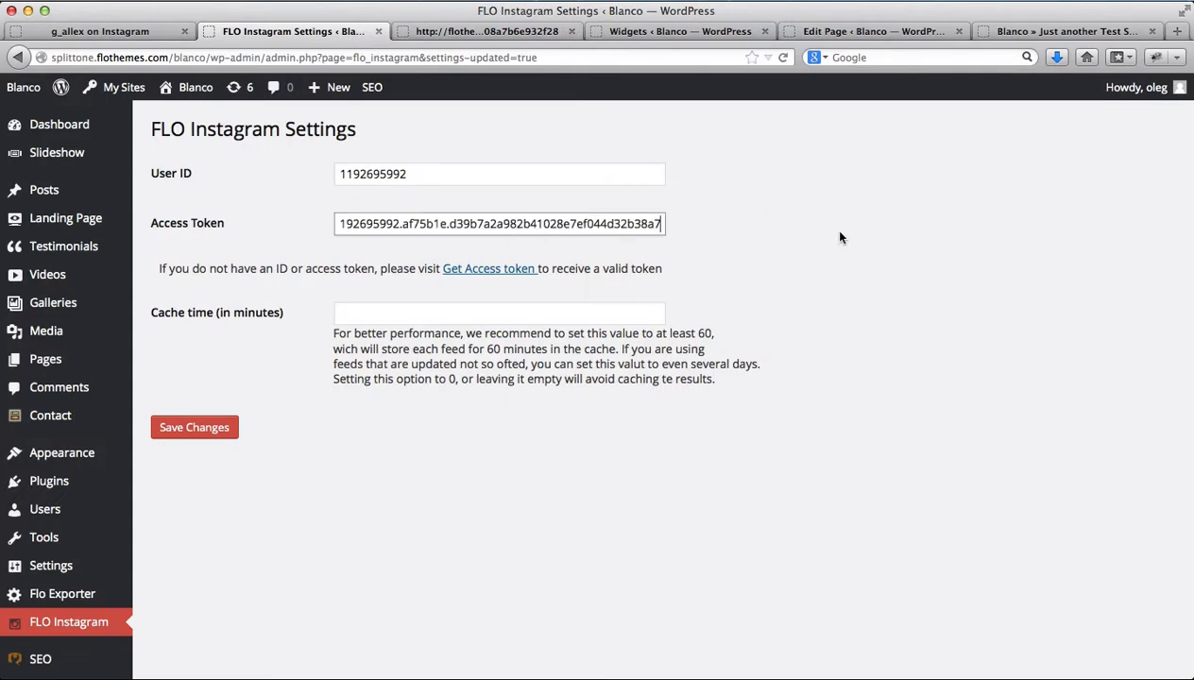
{"action": "left_click", "coordinate": [181, 435]}
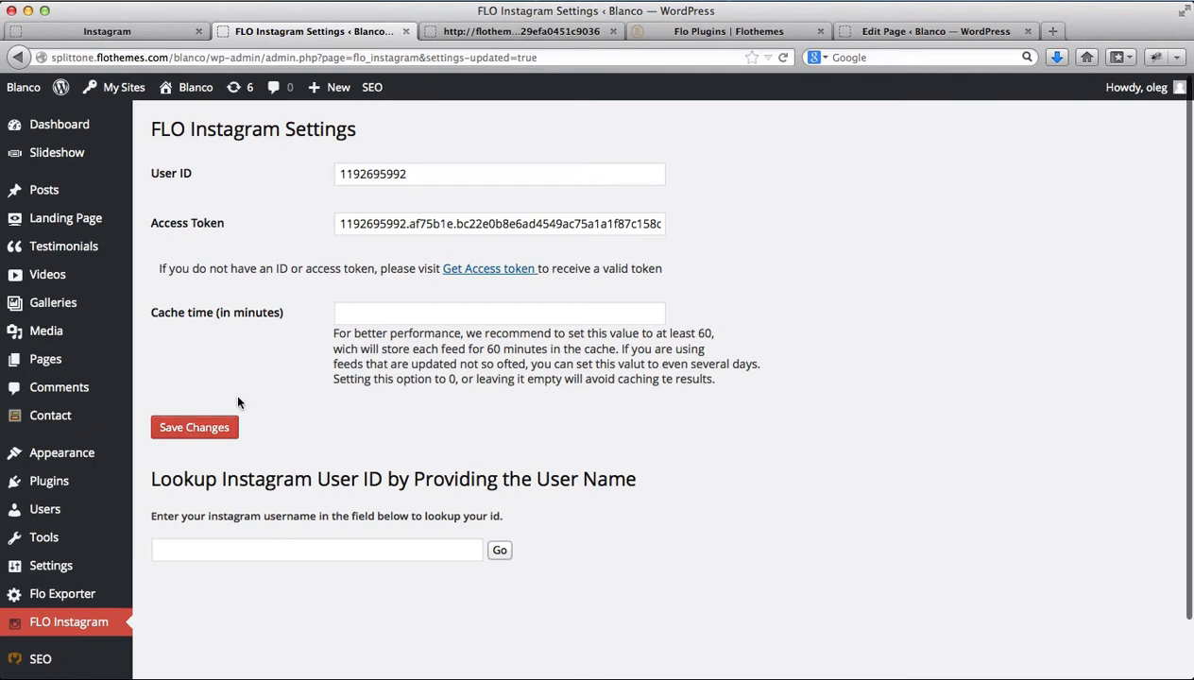
Step: Open the site's Widgets page in a new tab and add the FLO Instagram Widget to the Main Sidebar below Meta
{"action": "mouse_move", "coordinate": [85, 457]}
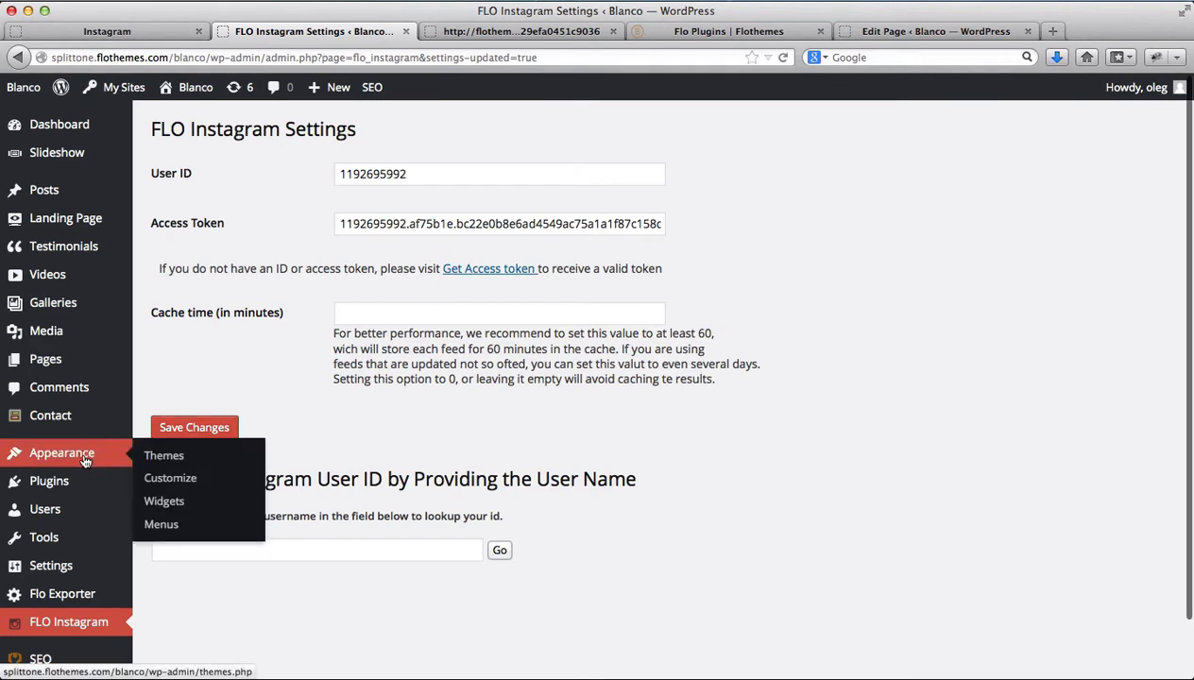
{"action": "left_click", "coordinate": [168, 502], "text": "super"}
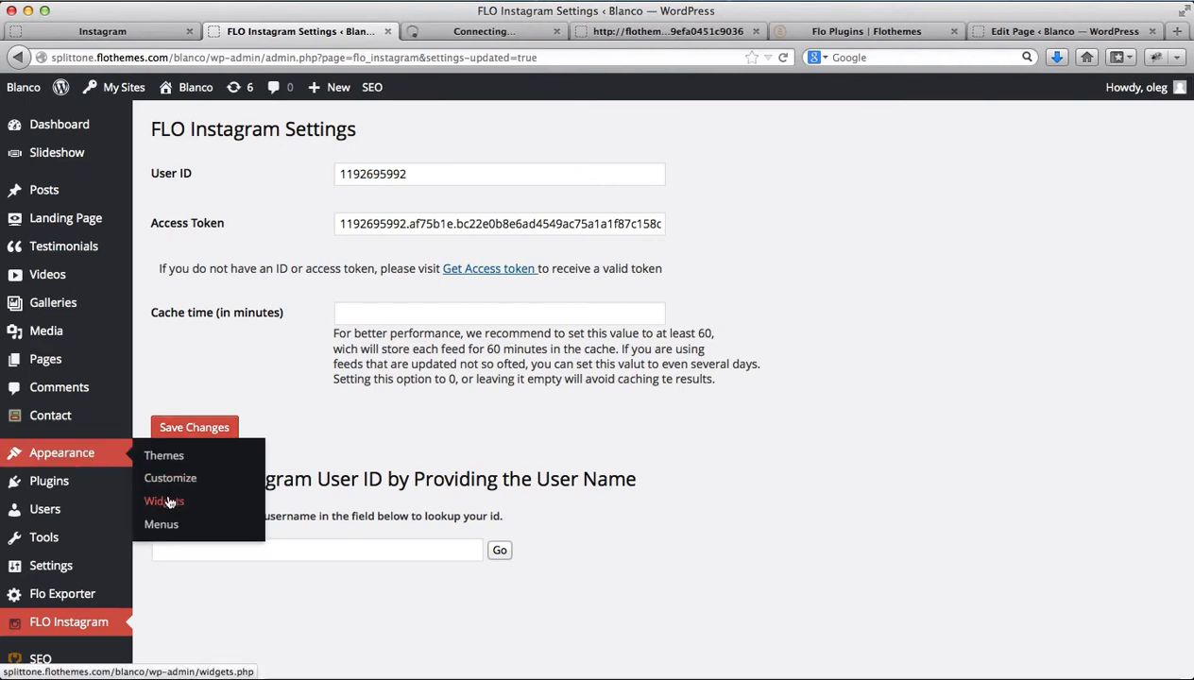
{"action": "left_click", "coordinate": [435, 32]}
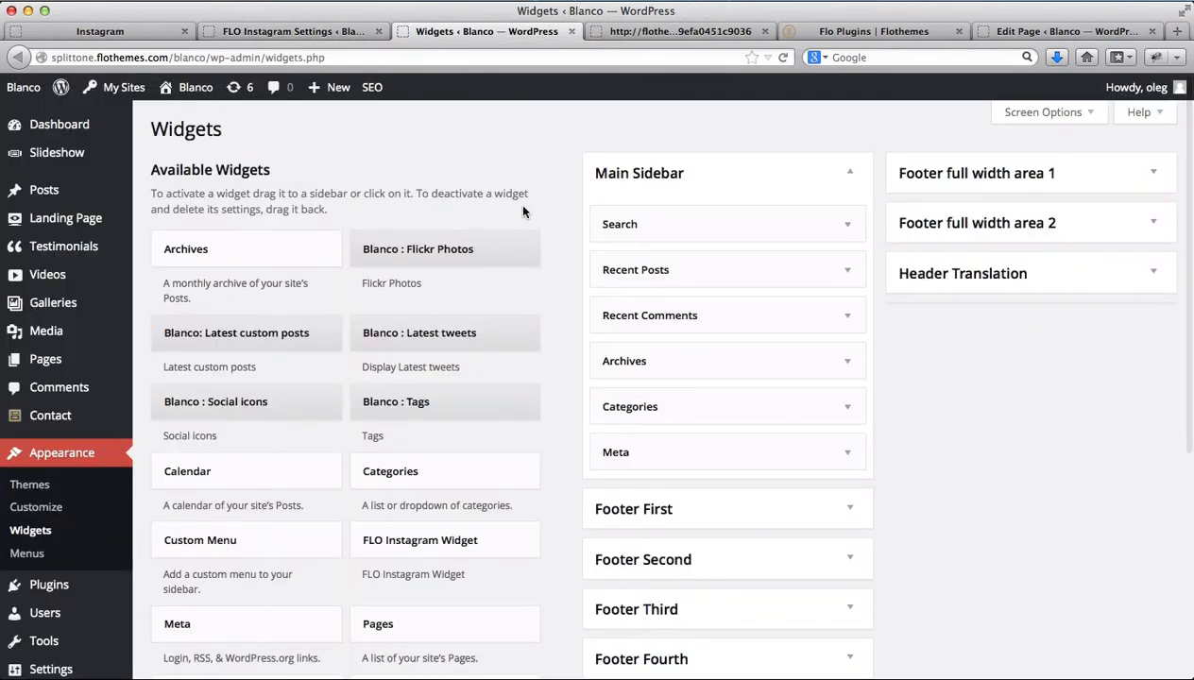
{"action": "scroll", "coordinate": [523, 211], "scroll_direction": "down", "scroll_amount": 2}
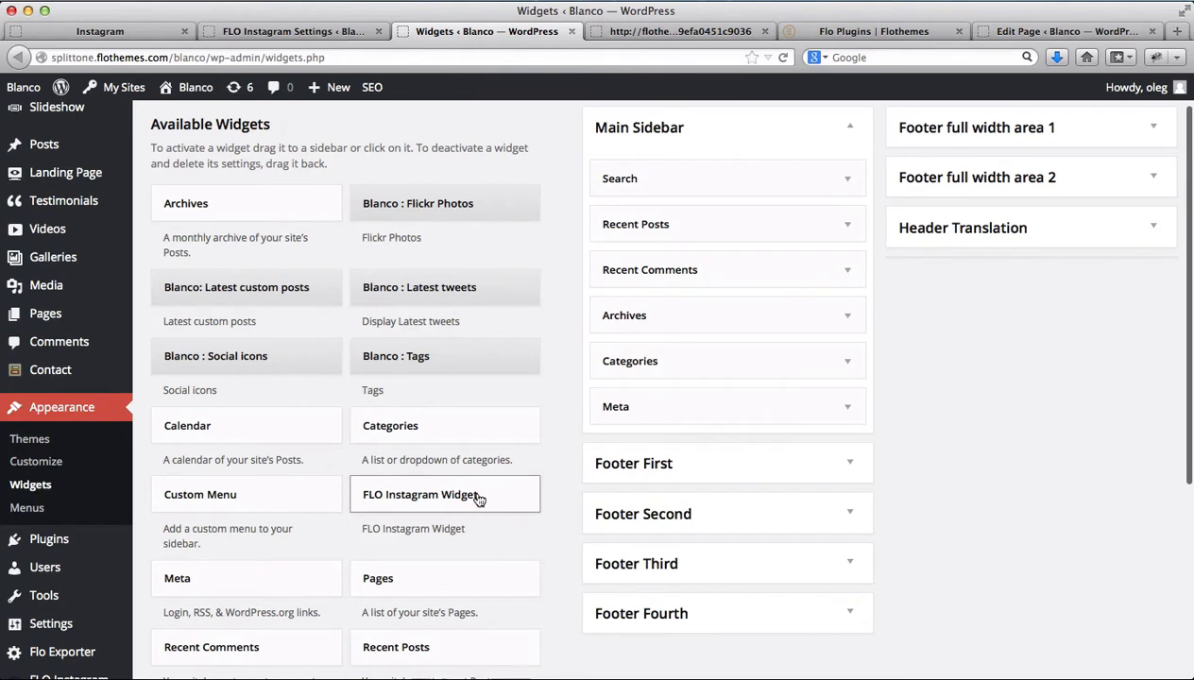
{"action": "left_click_drag", "start_coordinate": [478, 495], "coordinate": [718, 447]}
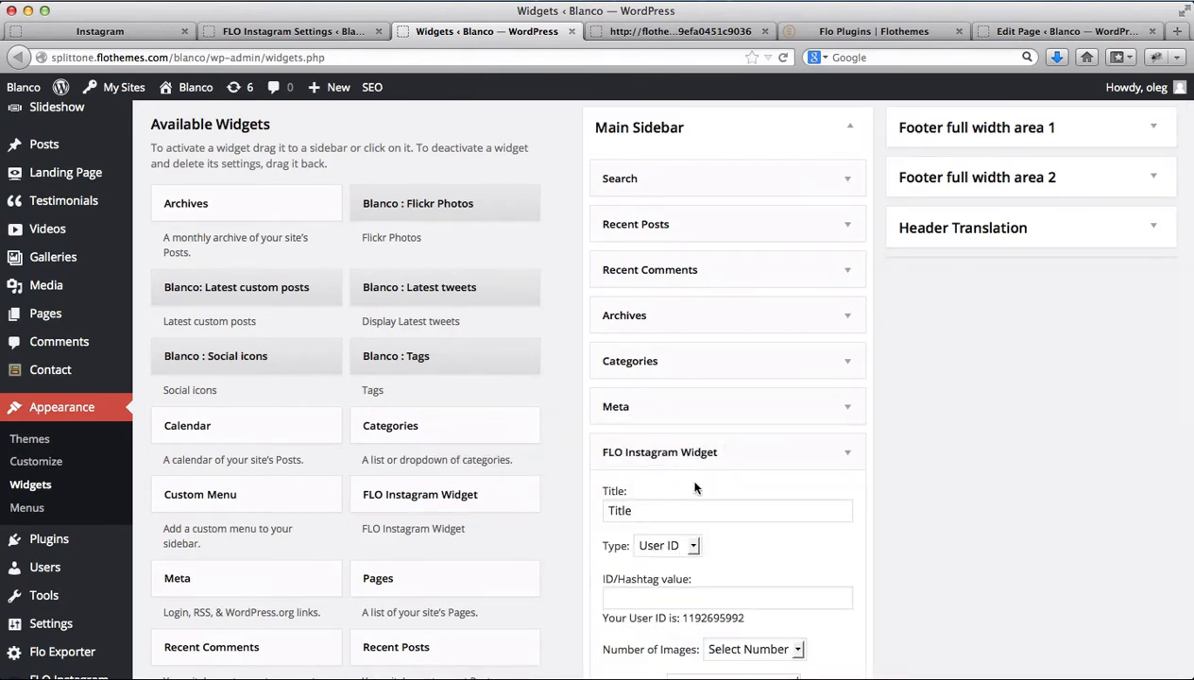
Step: Replace the FLO Instagram Widget's title with "Flo Instagram"
{"action": "left_click", "coordinate": [653, 511]}
{"action": "double_click", "coordinate": [654, 511]}
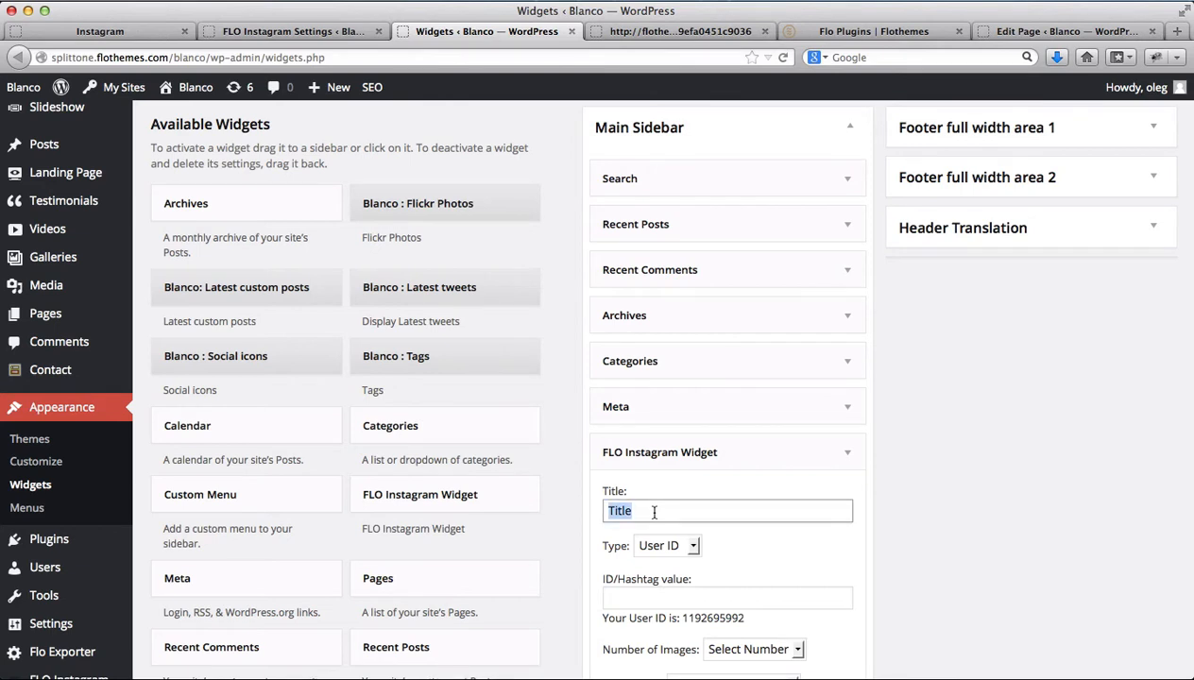
{"action": "type", "text": "Flo"}
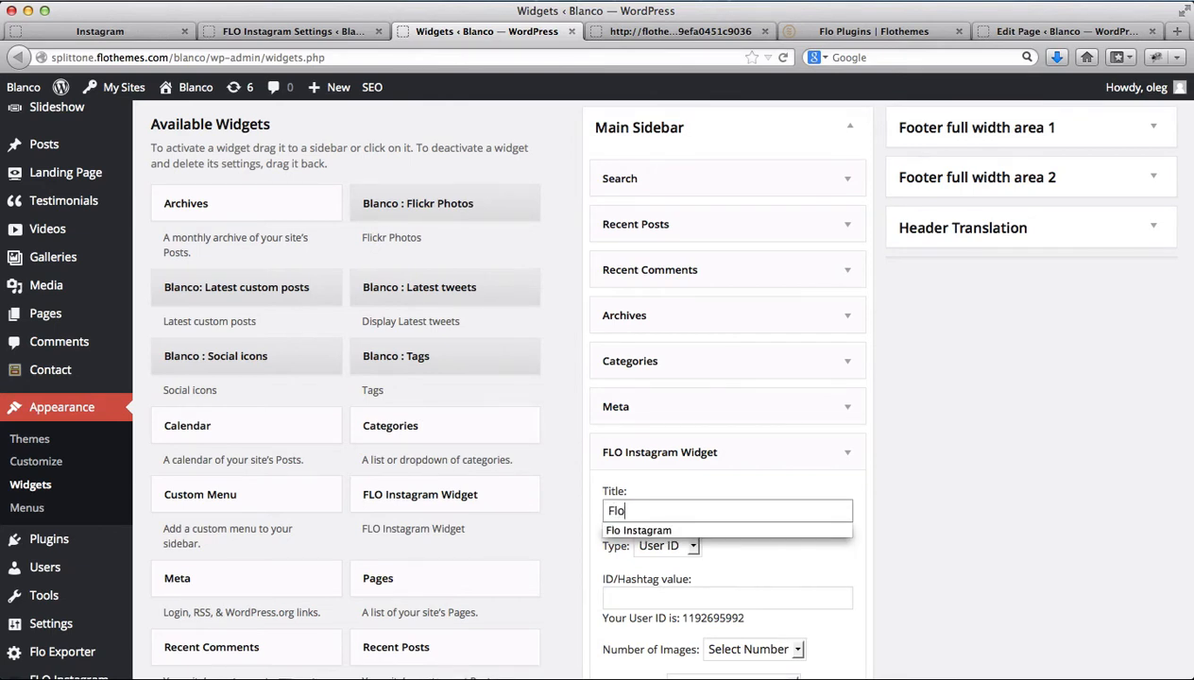
{"action": "key", "text": "Down"}
{"action": "key", "text": "Return"}
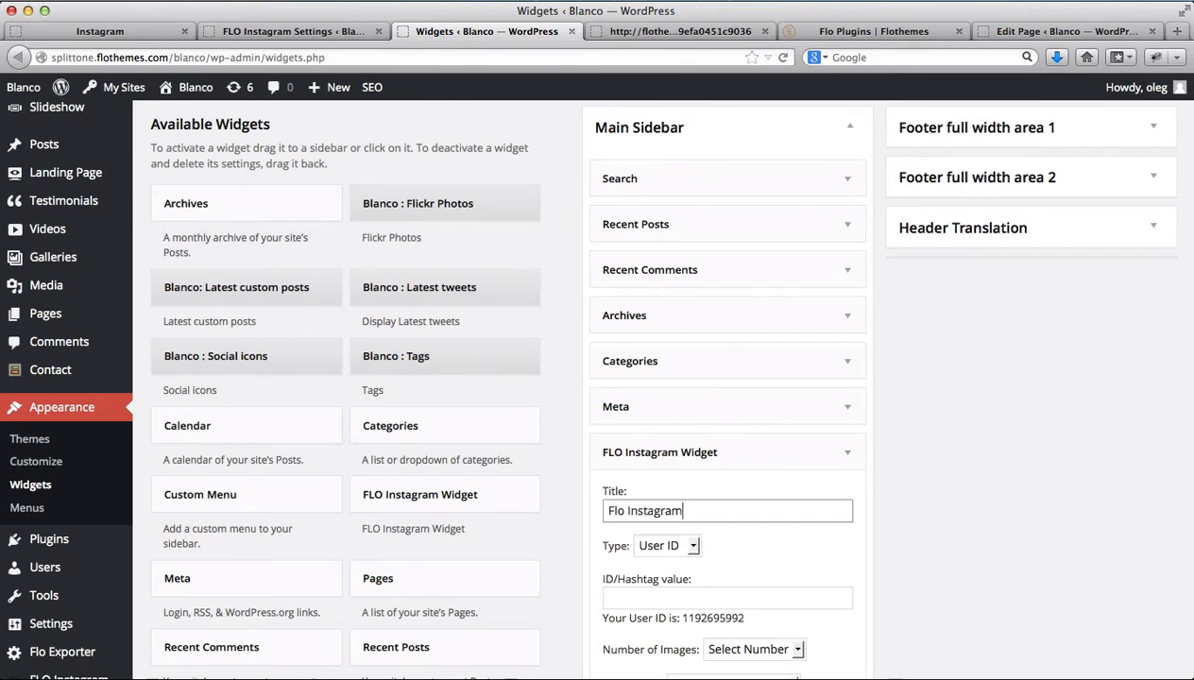
Step: Set the widget's type to Hashtag and its ID/Hashtag value to "flowers"
{"action": "left_click", "coordinate": [694, 551]}
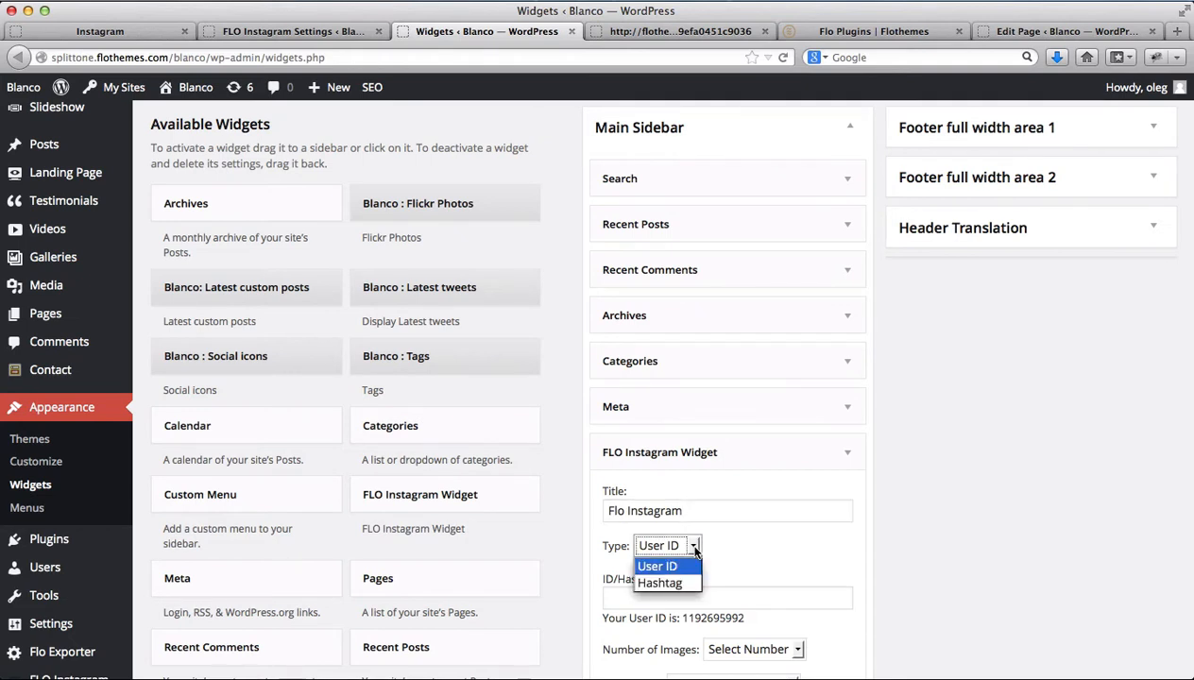
{"action": "left_click", "coordinate": [667, 583]}
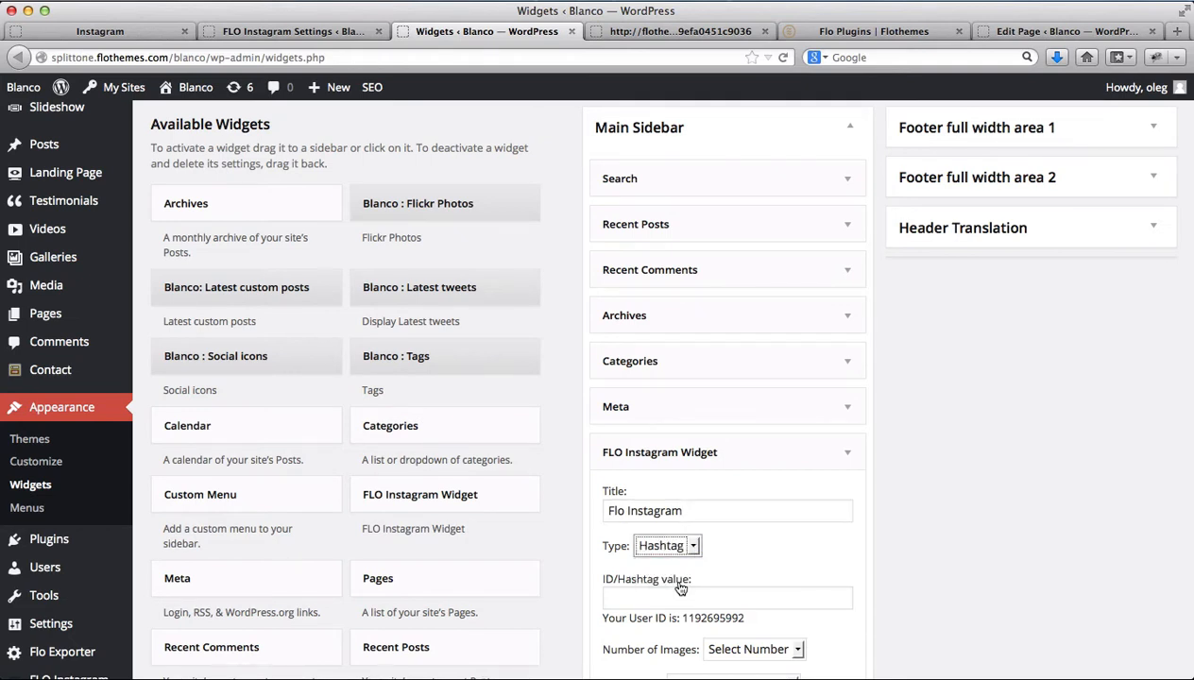
{"action": "left_click", "coordinate": [643, 599]}
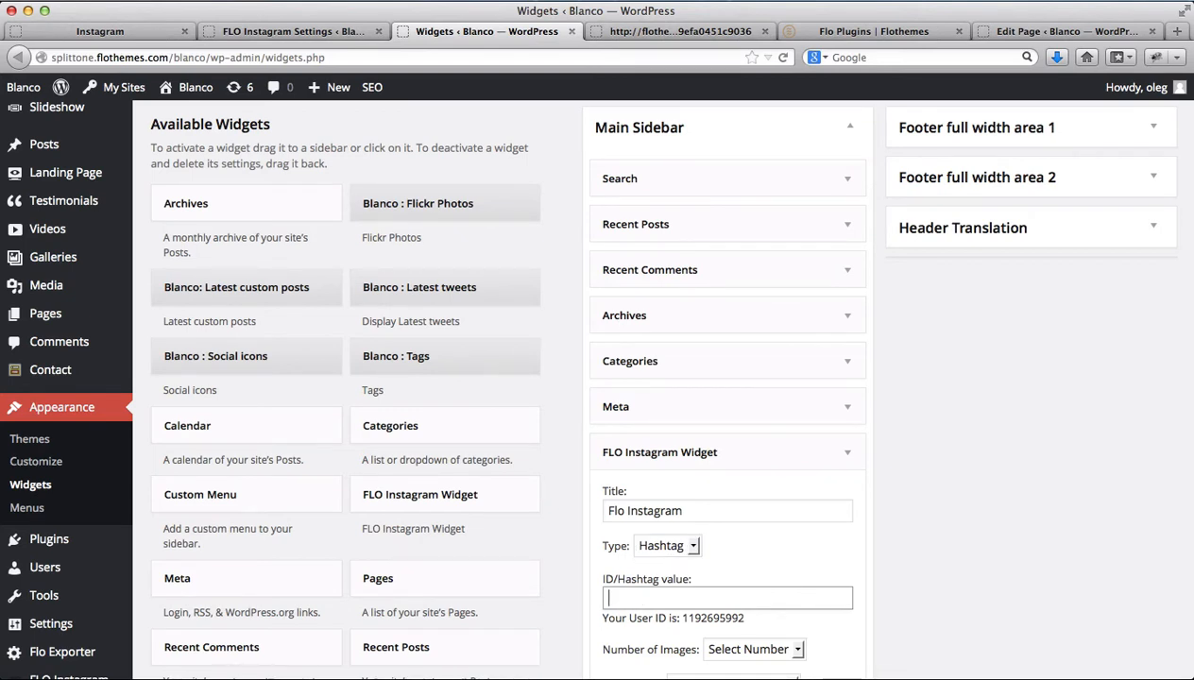
{"action": "type", "text": "flowers"}
Step: Set the widget's number of images to 5 and save the widget
{"action": "scroll", "coordinate": [925, 528], "scroll_direction": "down", "scroll_amount": 4}
{"action": "left_click", "coordinate": [789, 466]}
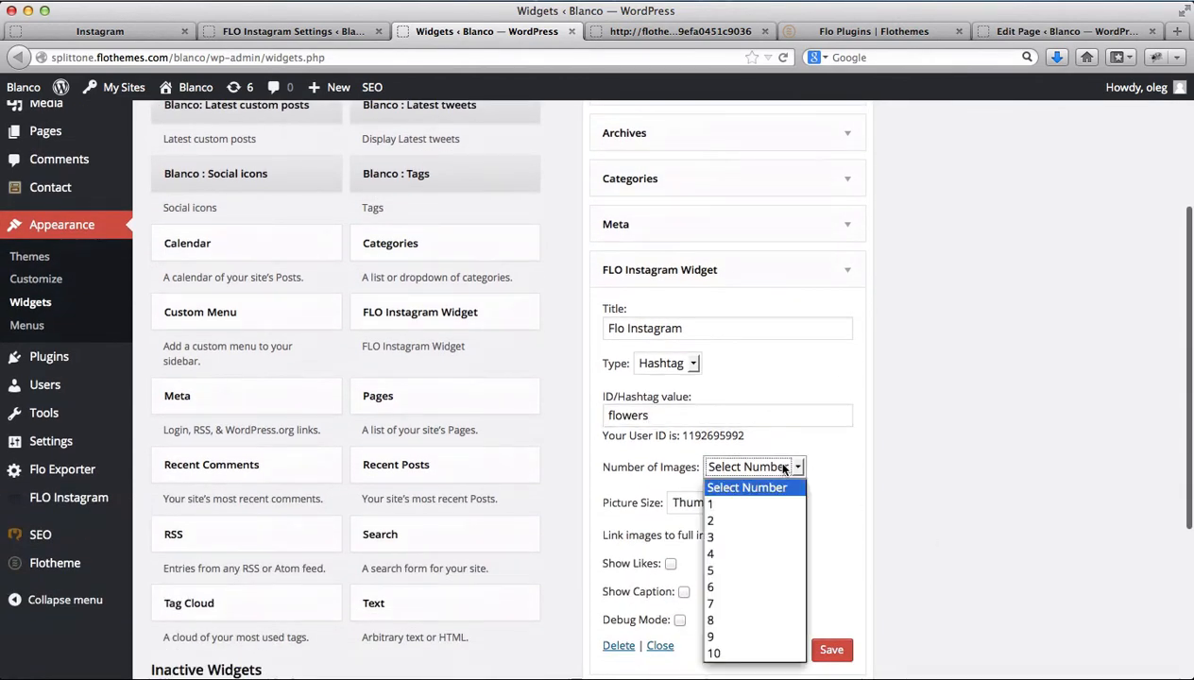
{"action": "left_click", "coordinate": [736, 571]}
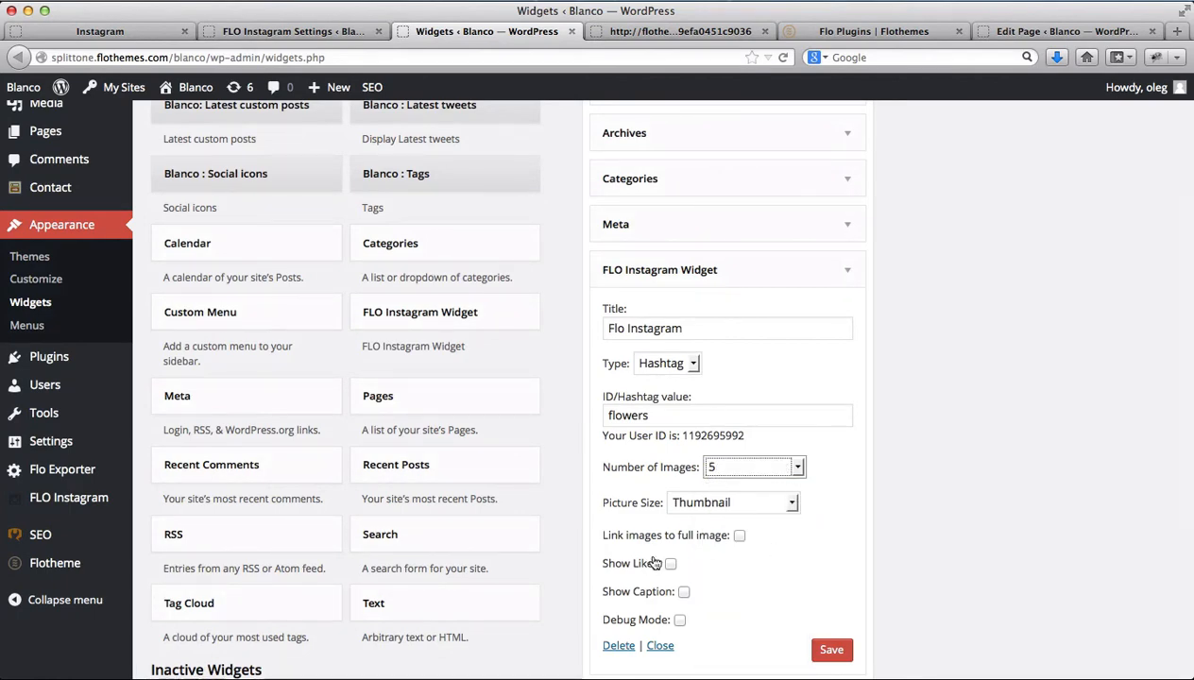
{"action": "scroll", "coordinate": [699, 548], "scroll_direction": "down", "scroll_amount": 1}
{"action": "scroll", "coordinate": [706, 554], "scroll_direction": "down", "scroll_amount": 2}
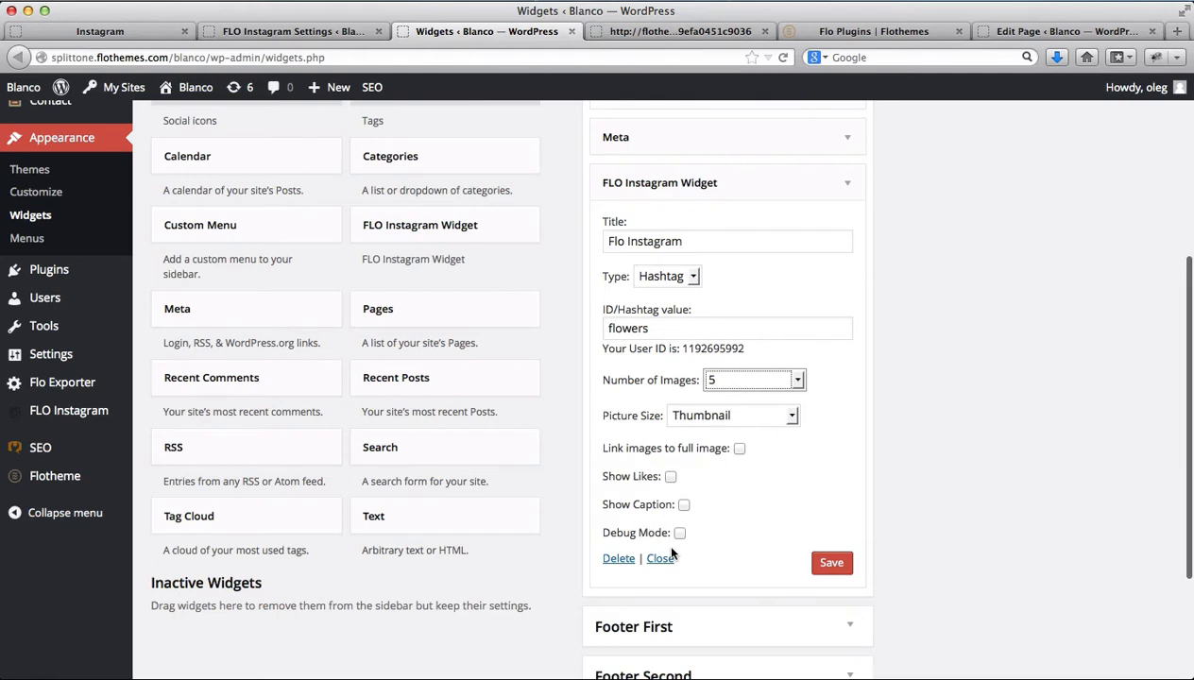
{"action": "scroll", "coordinate": [874, 548], "scroll_direction": "up", "scroll_amount": 1}
{"action": "scroll", "coordinate": [874, 548], "scroll_direction": "down", "scroll_amount": 1}
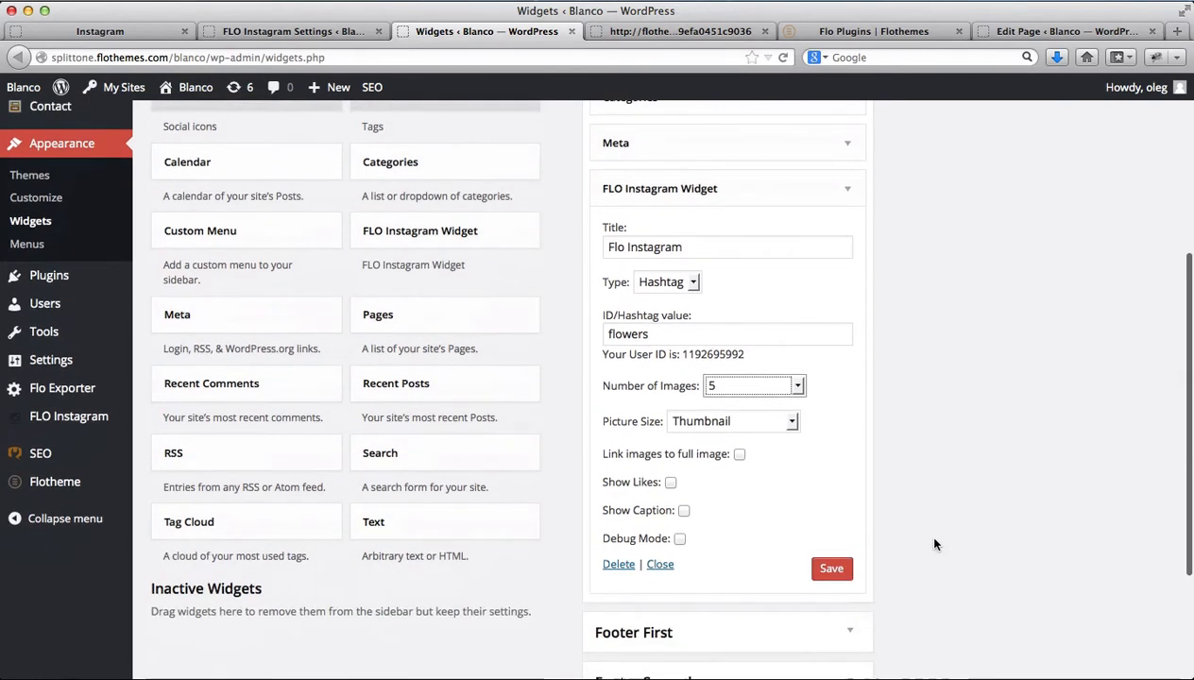
{"action": "left_click", "coordinate": [838, 576]}
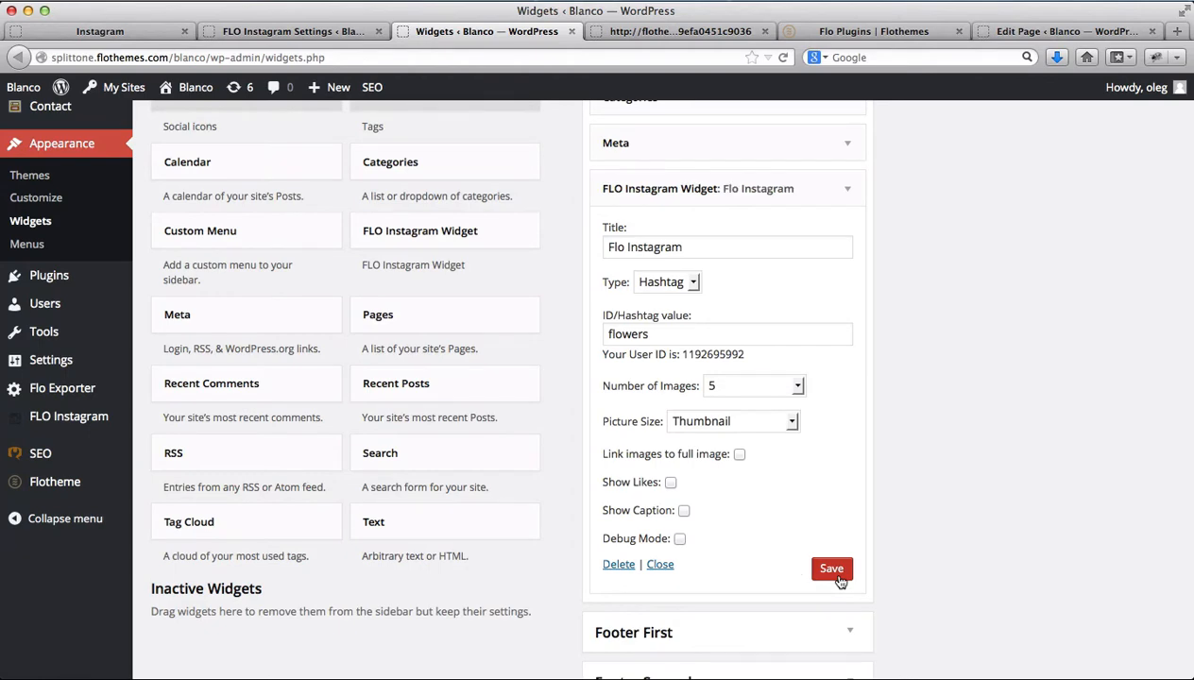
Step: Return to the Instagram Test Page's editor and open its published page in a new tab
{"action": "scroll", "coordinate": [865, 444], "scroll_direction": "up", "scroll_amount": 5}
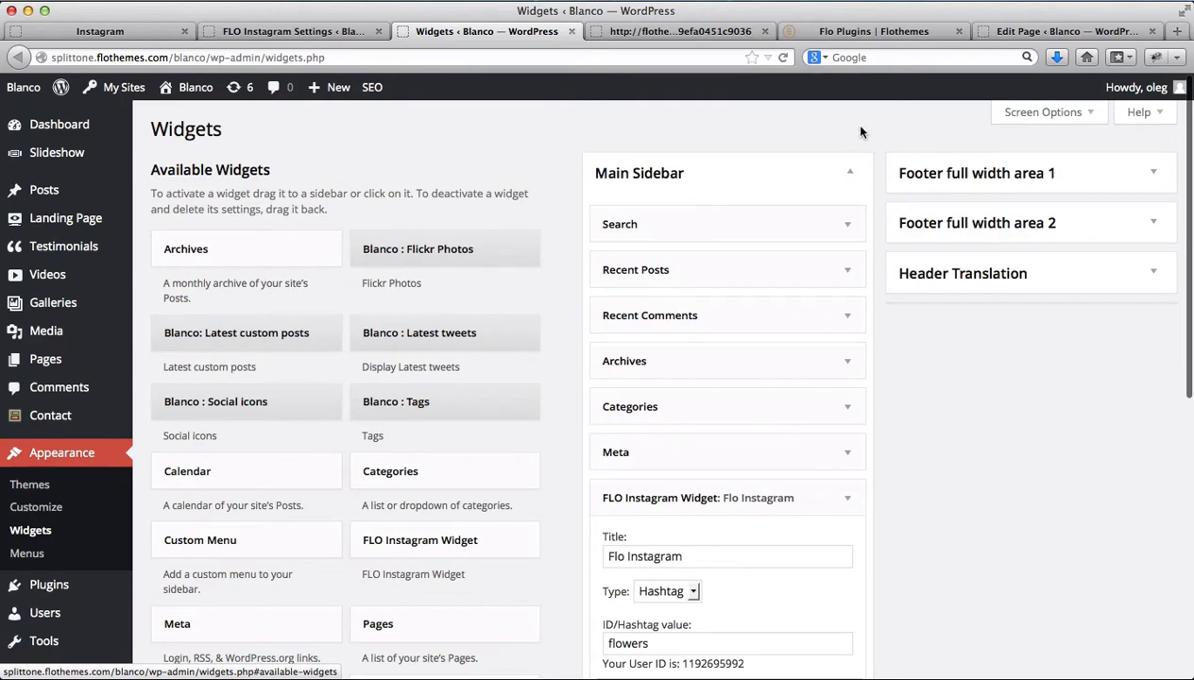
{"action": "left_click", "coordinate": [681, 33]}
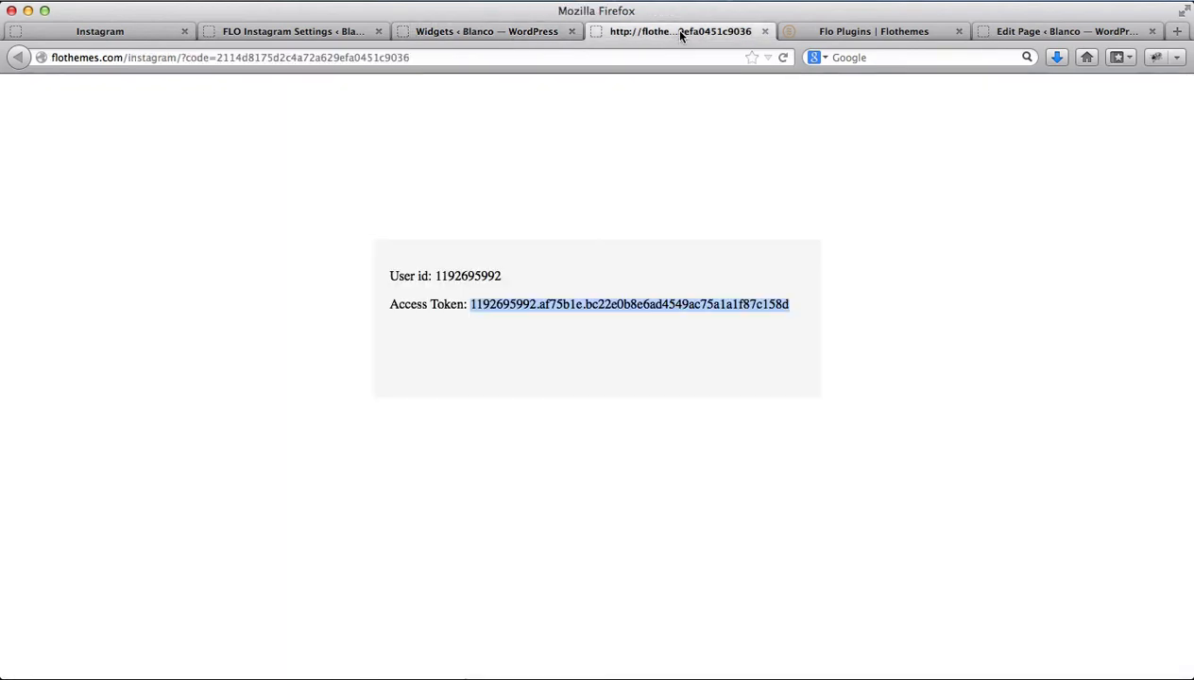
{"action": "key", "text": "ctrl+Tab"}
{"action": "key", "text": "ctrl+Tab"}
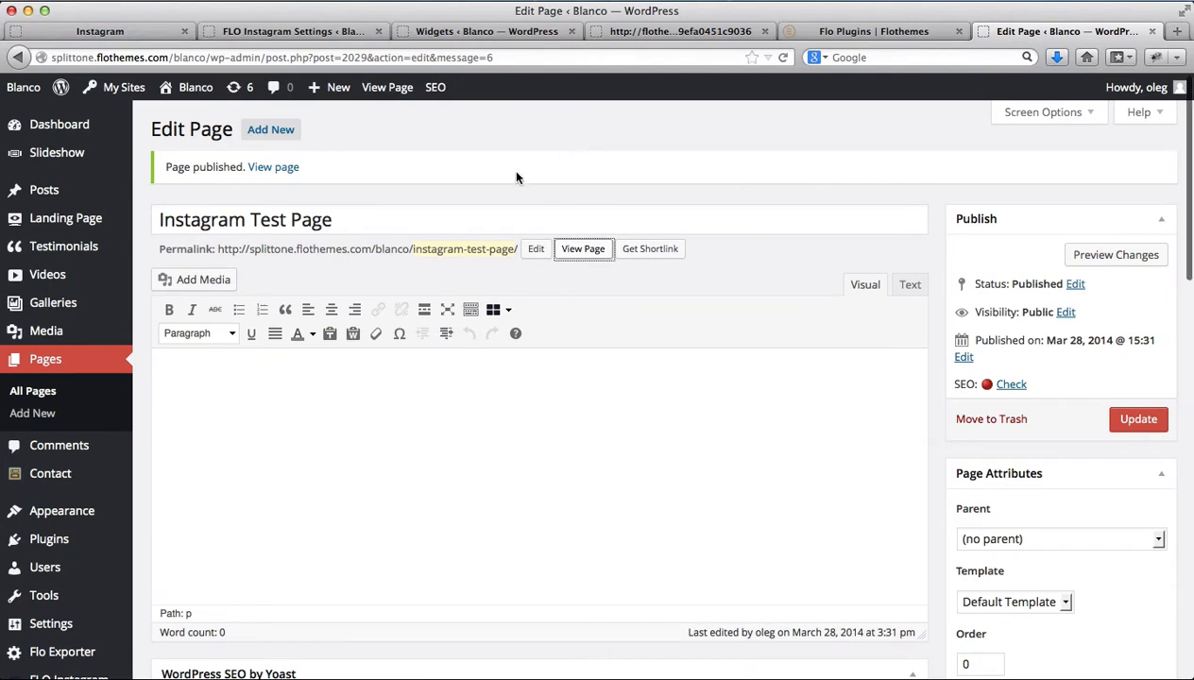
{"action": "middle_click", "coordinate": [583, 260]}
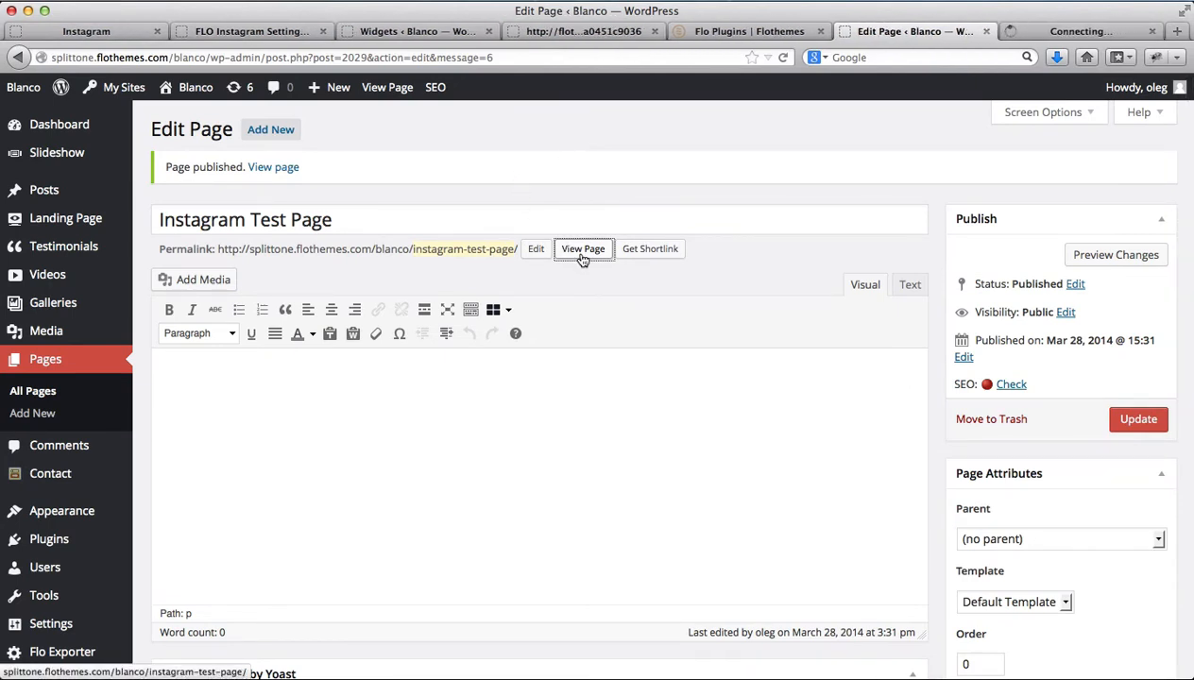
{"action": "key", "text": "ctrl+Tab"}
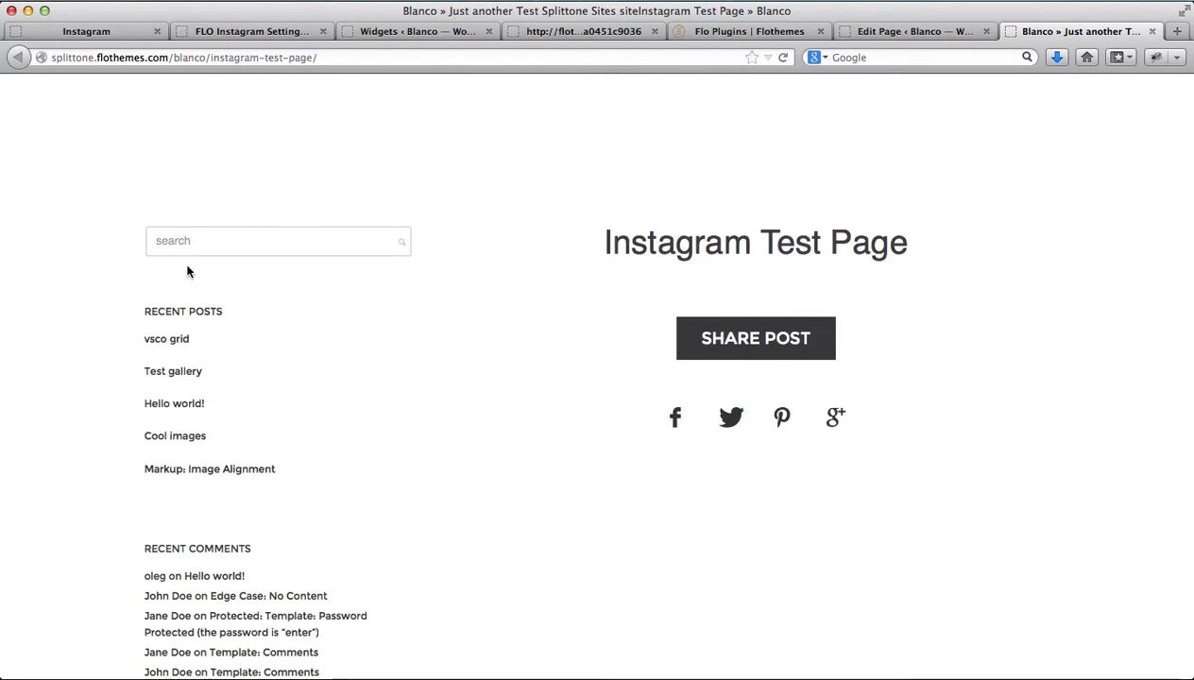
Step: Examine the Flo Instagram widget's images below Meta in the published page's sidebar
{"action": "scroll", "coordinate": [203, 342], "scroll_direction": "down", "scroll_amount": 3}
{"action": "scroll", "coordinate": [202, 343], "scroll_direction": "down", "scroll_amount": 20}
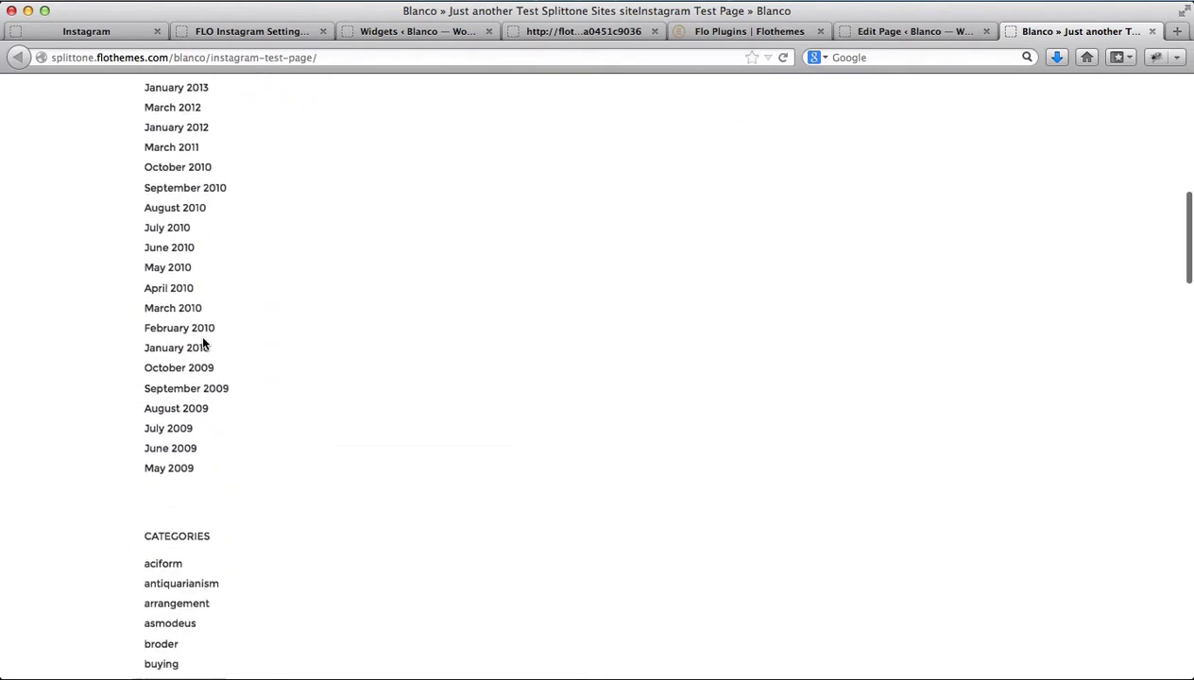
{"action": "scroll", "coordinate": [202, 342], "scroll_direction": "down", "scroll_amount": 20}
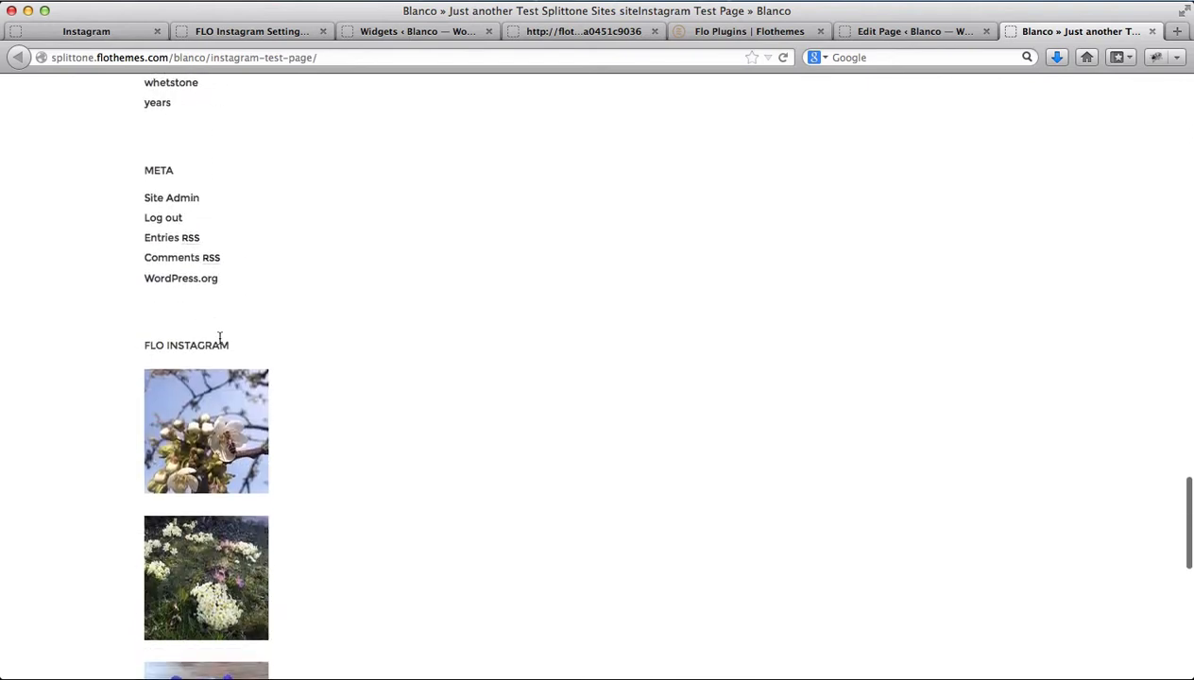
{"action": "scroll", "coordinate": [218, 334], "scroll_direction": "down", "scroll_amount": 4}
{"action": "scroll", "coordinate": [280, 227], "scroll_direction": "down", "scroll_amount": 8}
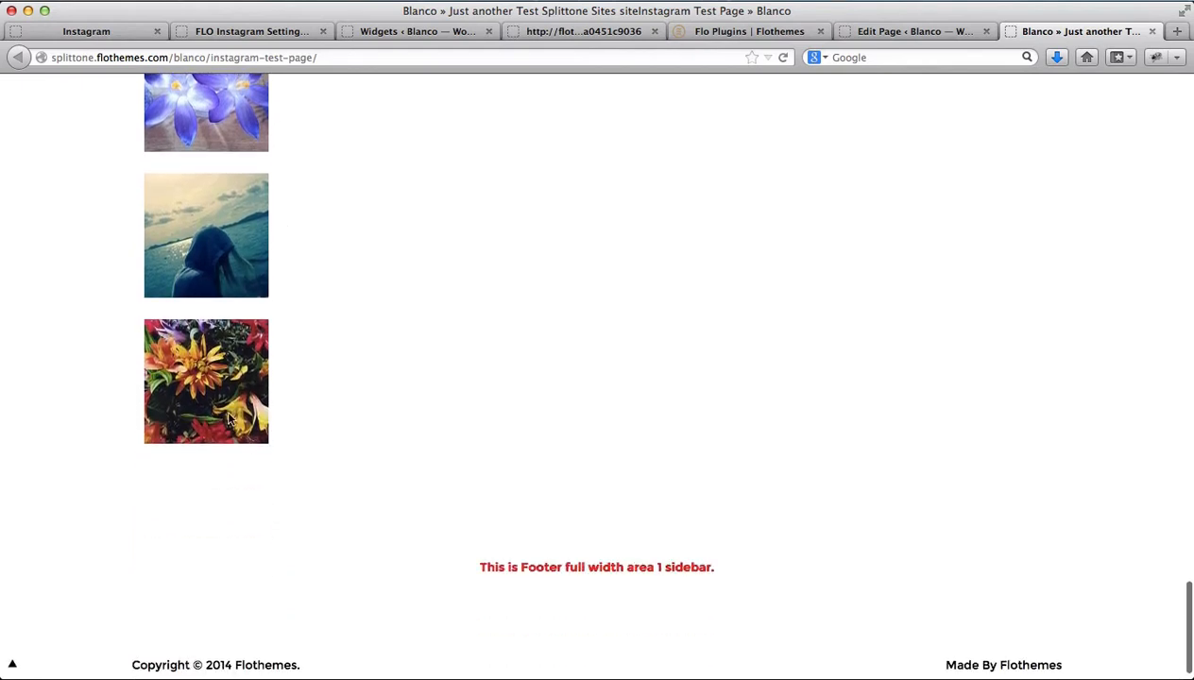
{"action": "scroll", "coordinate": [219, 406], "scroll_direction": "up", "scroll_amount": 5}
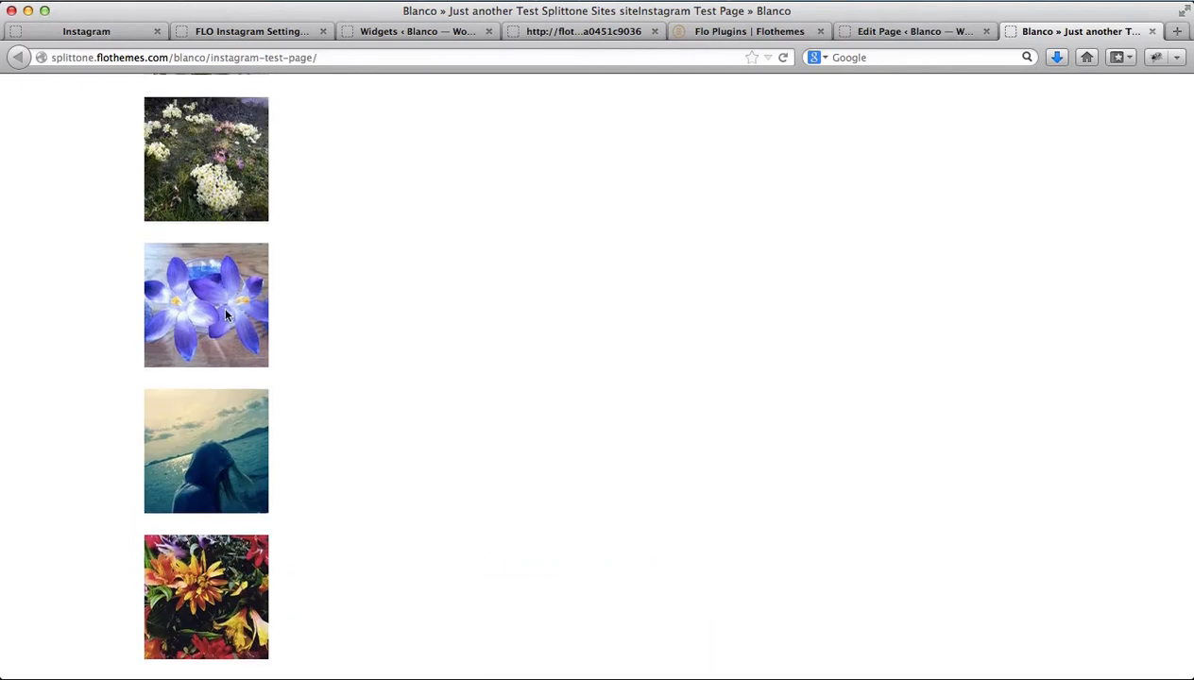
{"action": "scroll", "coordinate": [388, 356], "scroll_direction": "up", "scroll_amount": 7}
{"action": "scroll", "coordinate": [388, 356], "scroll_direction": "up", "scroll_amount": 20}
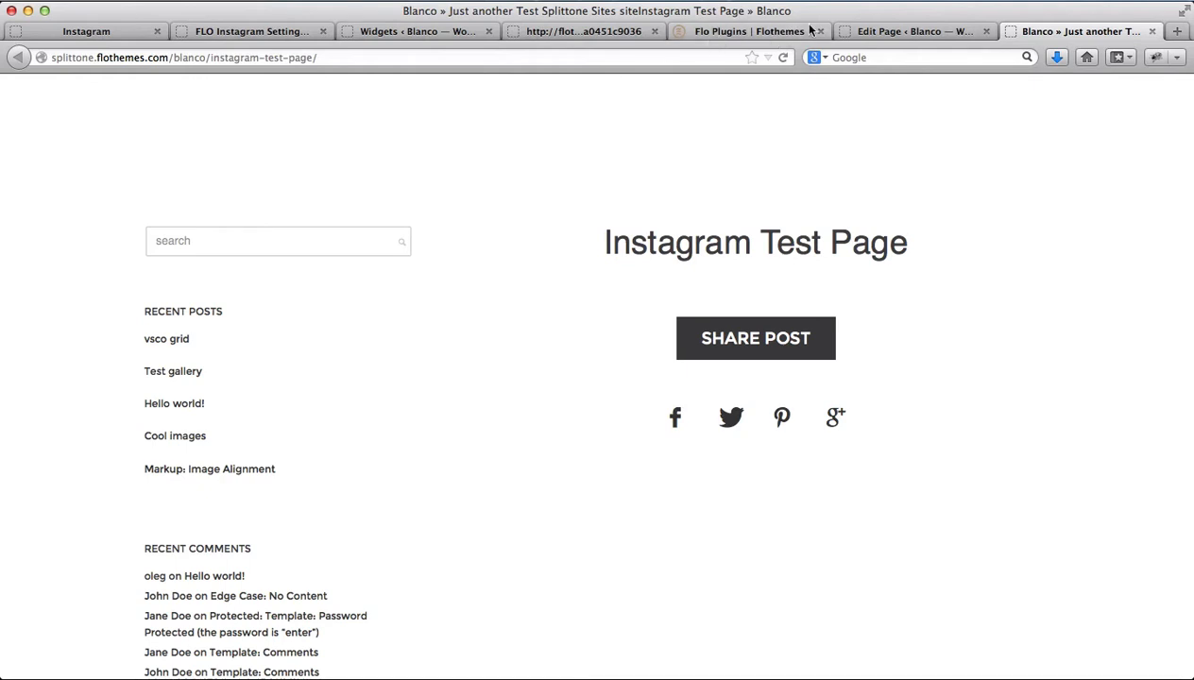
Step: Close the Flo Plugins and access token pages and return to the Instagram Test Page's editor
{"action": "left_click", "coordinate": [858, 32]}
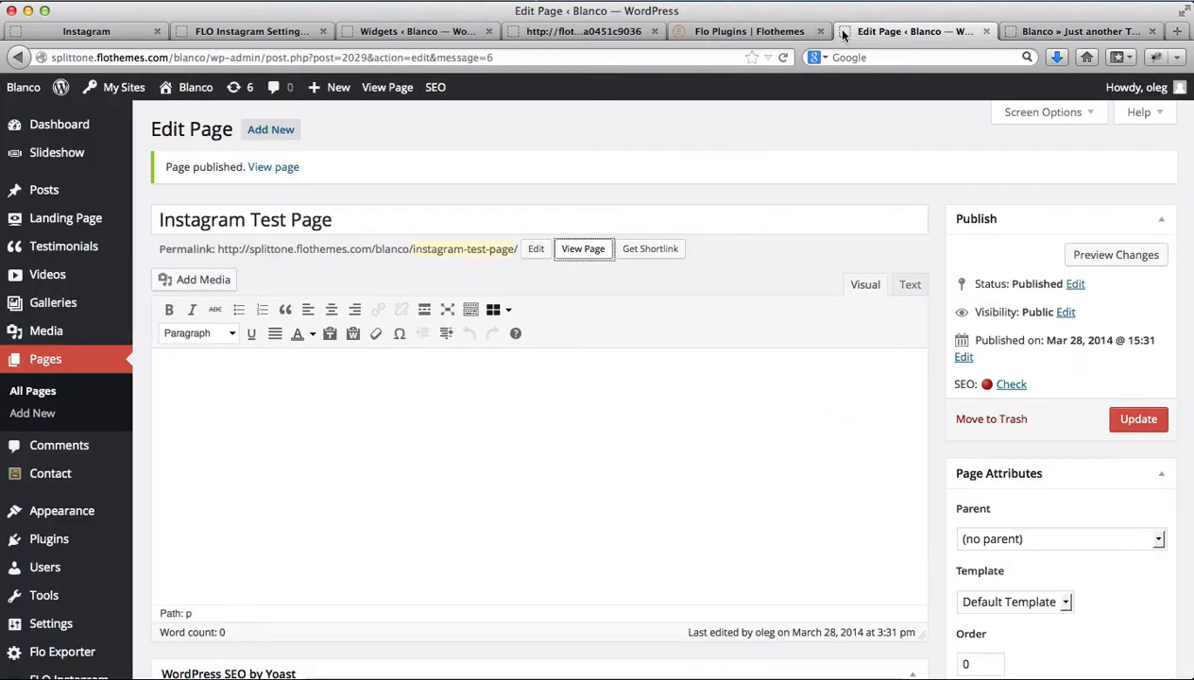
{"action": "left_click", "coordinate": [747, 31]}
{"action": "key", "text": "super+w"}
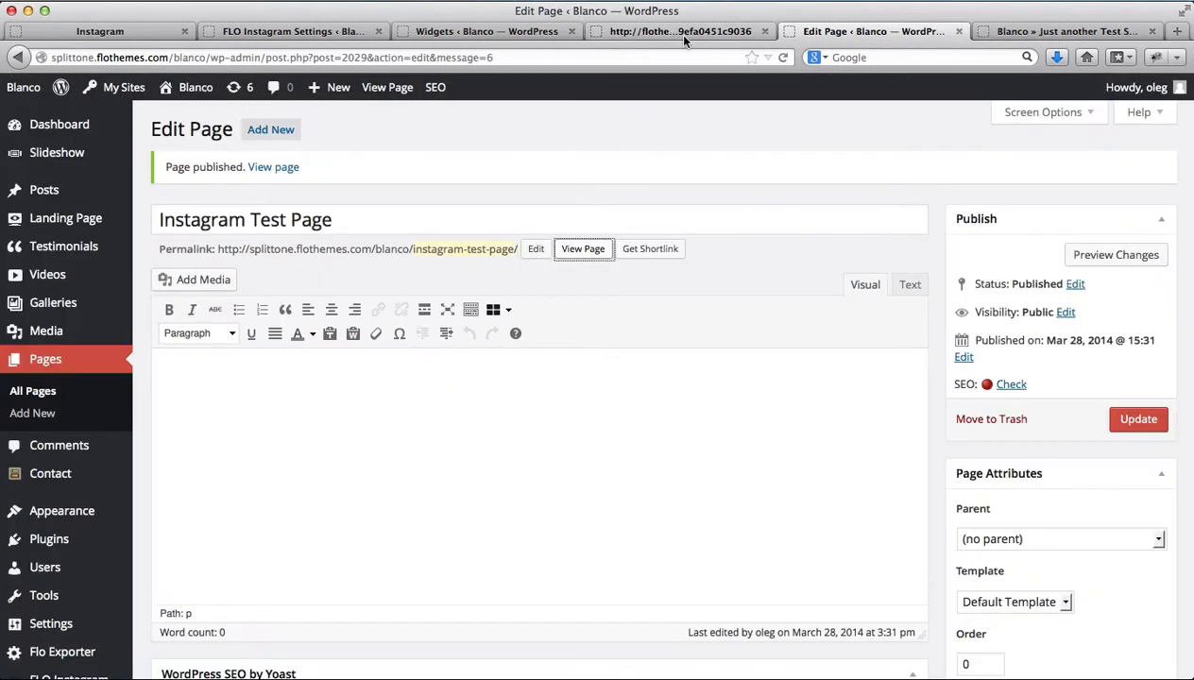
{"action": "left_click", "coordinate": [680, 31]}
{"action": "key", "text": "super+w"}
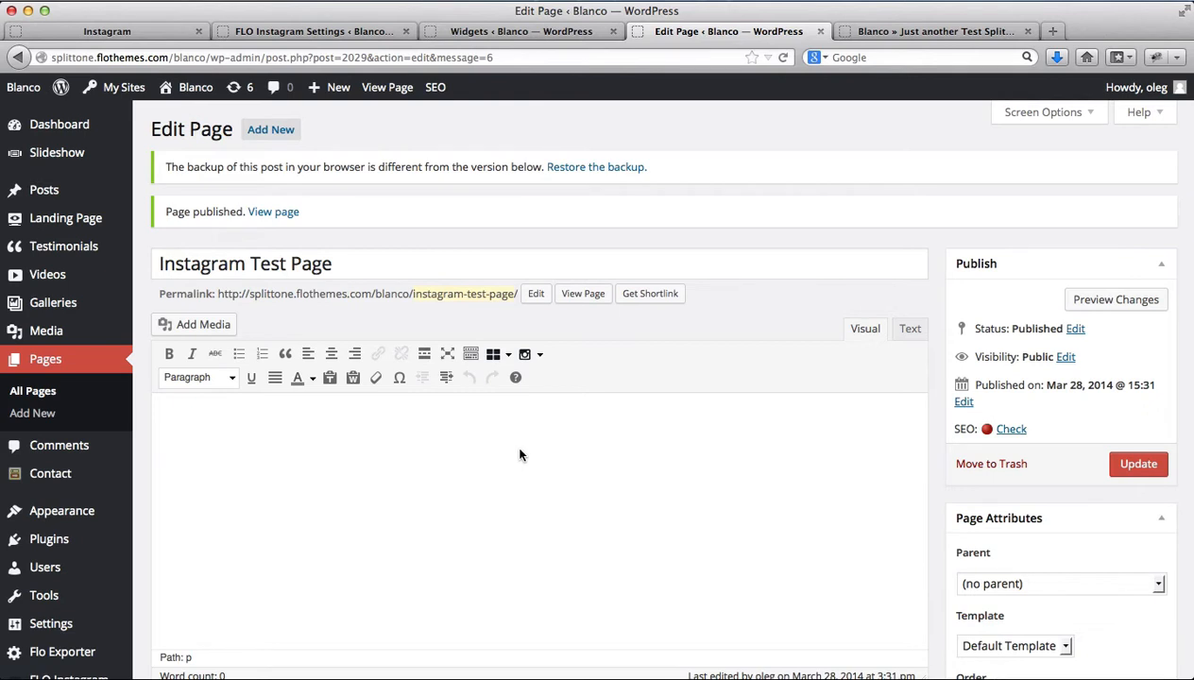
{"action": "left_click", "coordinate": [540, 356]}
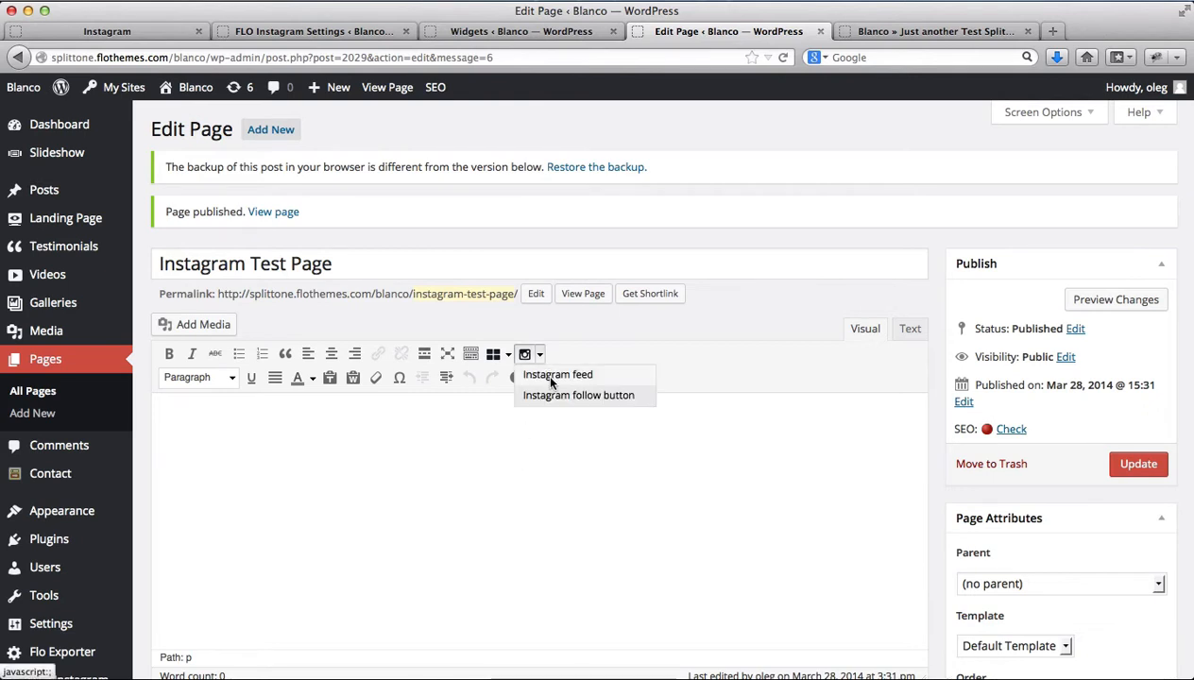
{"action": "left_click", "coordinate": [482, 508]}
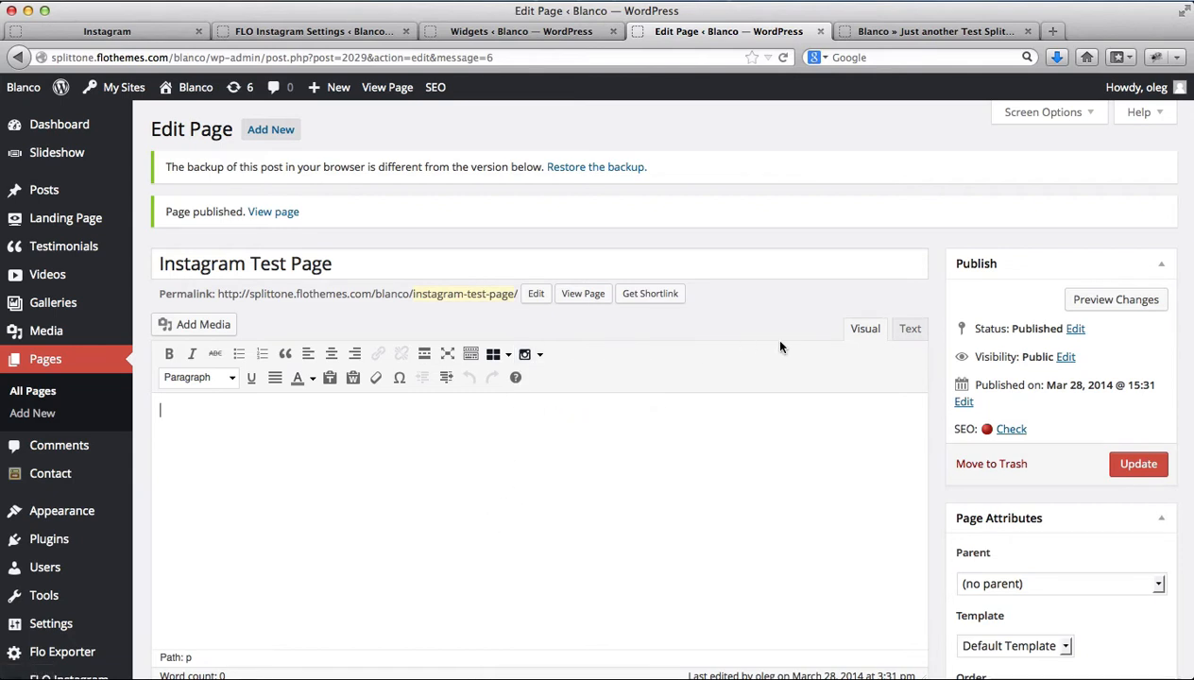
{"action": "left_click", "coordinate": [909, 331]}
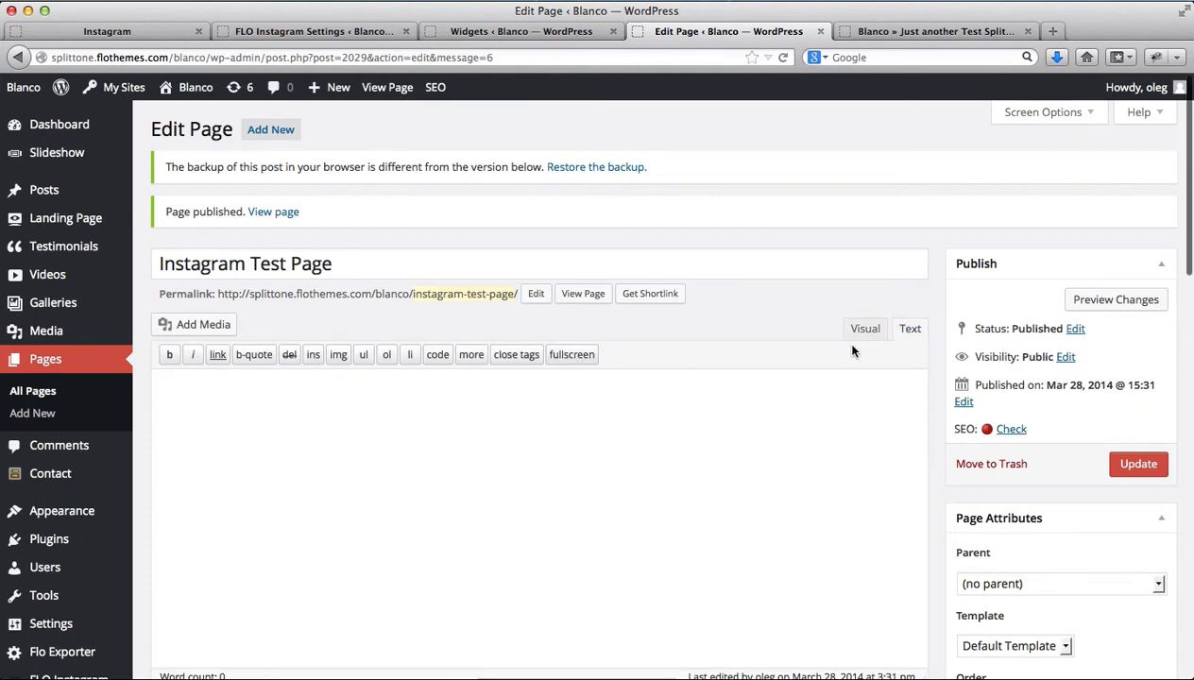
{"action": "left_click", "coordinate": [866, 330]}
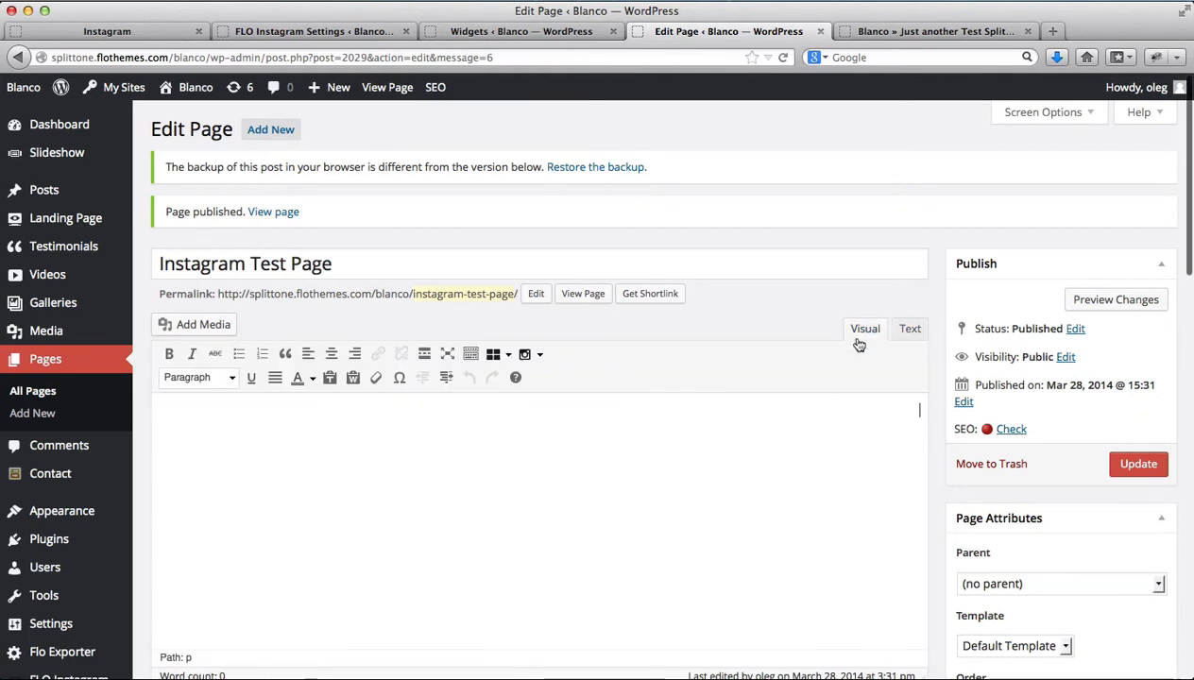
Step: Start an Instagram feed shortcode for the page with the images layout "All images will have the same size"
{"action": "left_click", "coordinate": [539, 359]}
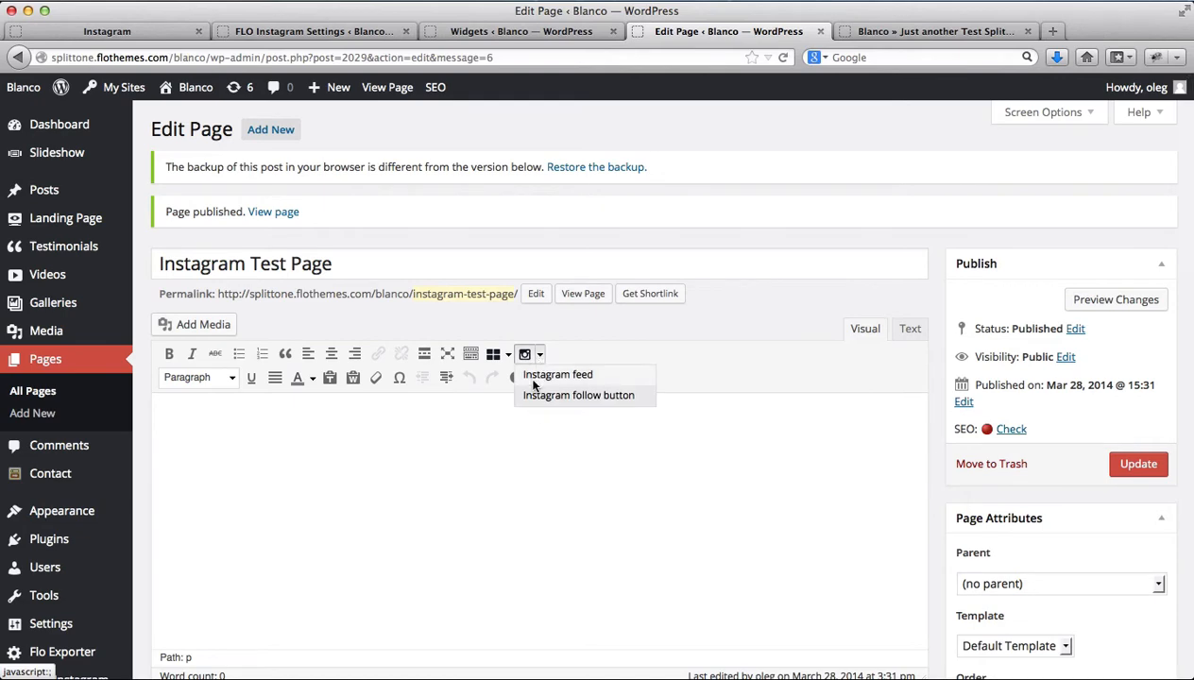
{"action": "left_click", "coordinate": [534, 382]}
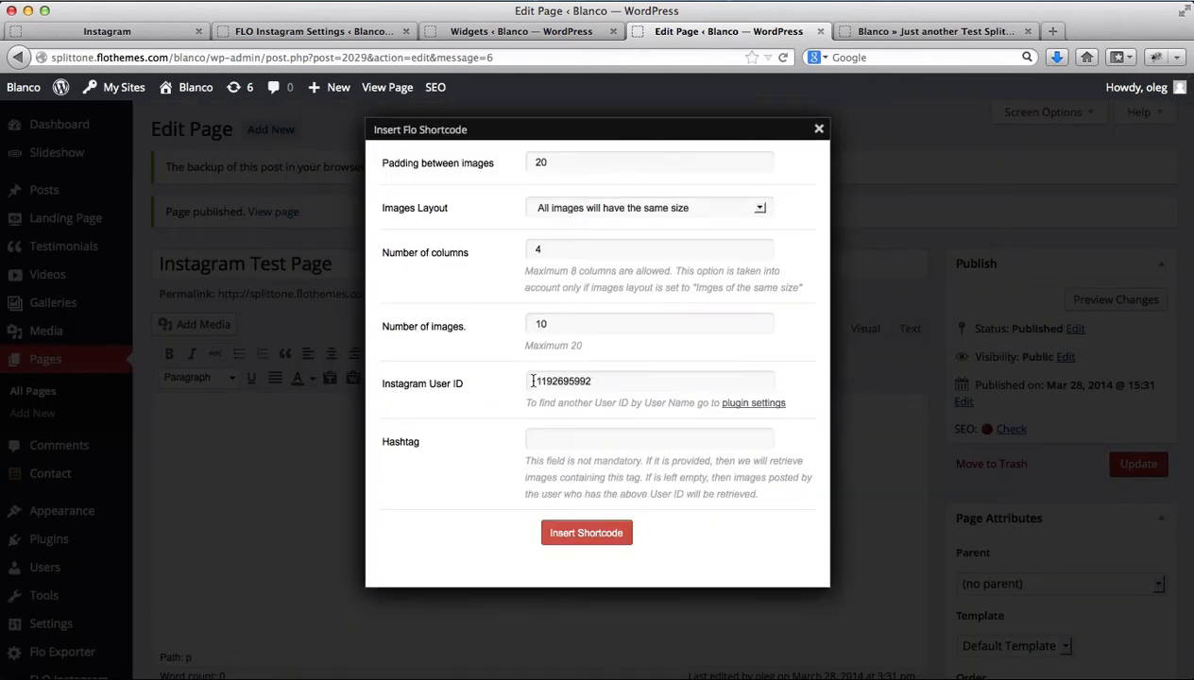
{"action": "double_click", "coordinate": [556, 162]}
{"action": "left_click", "coordinate": [674, 207]}
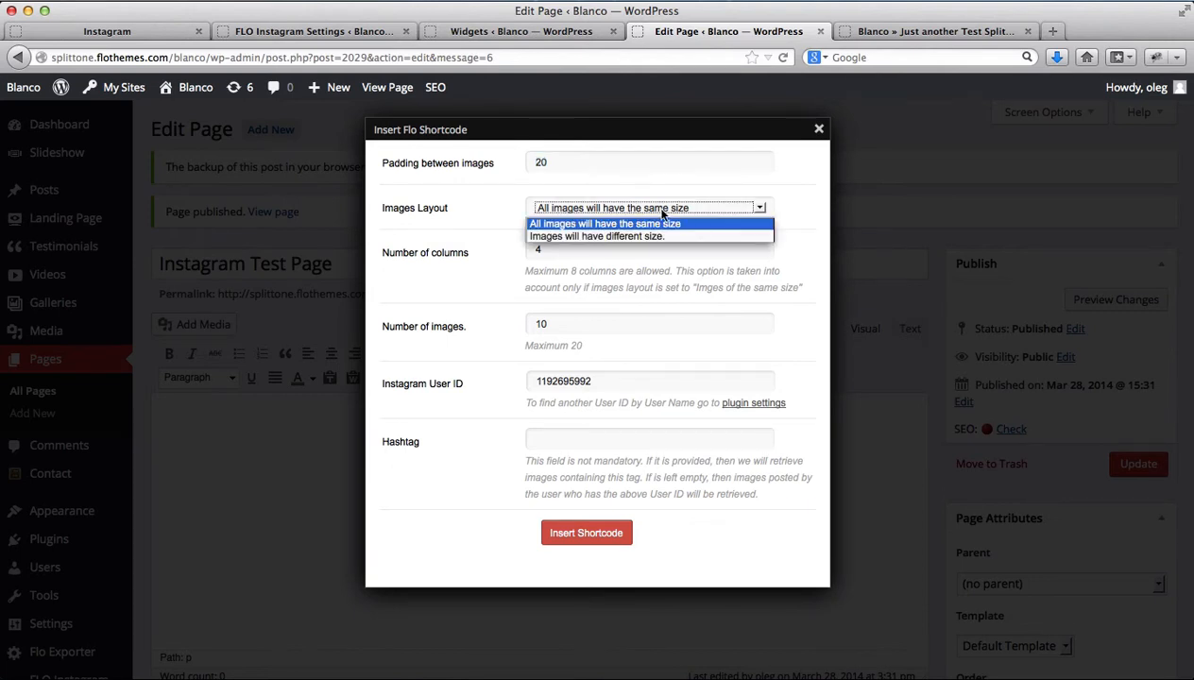
{"action": "left_click", "coordinate": [605, 224]}
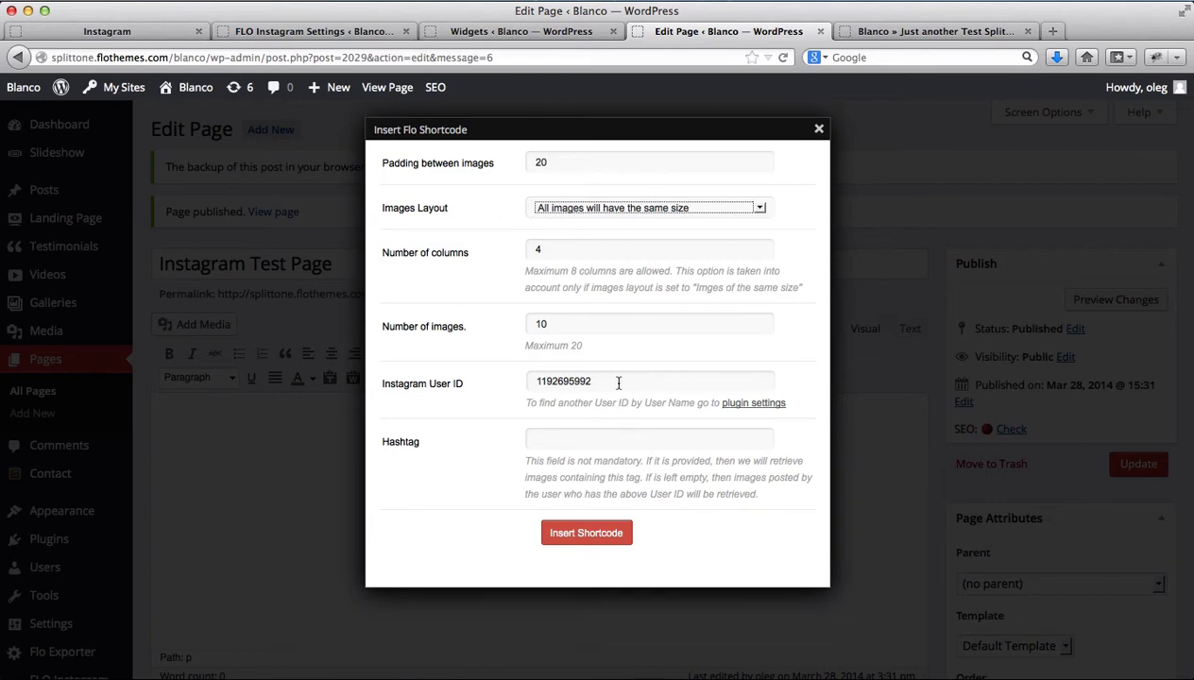
Step: Set the feed's hashtag to "flowers" and insert the shortcode into the page
{"action": "left_click", "coordinate": [565, 441]}
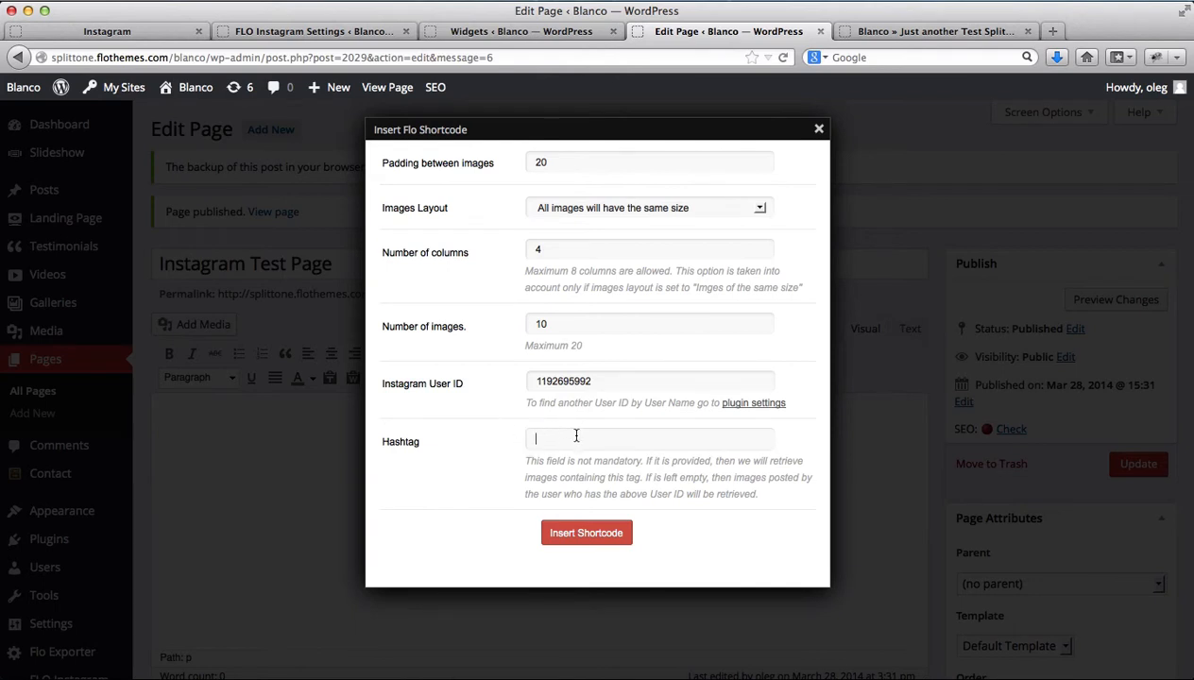
{"action": "double_click", "coordinate": [612, 383]}
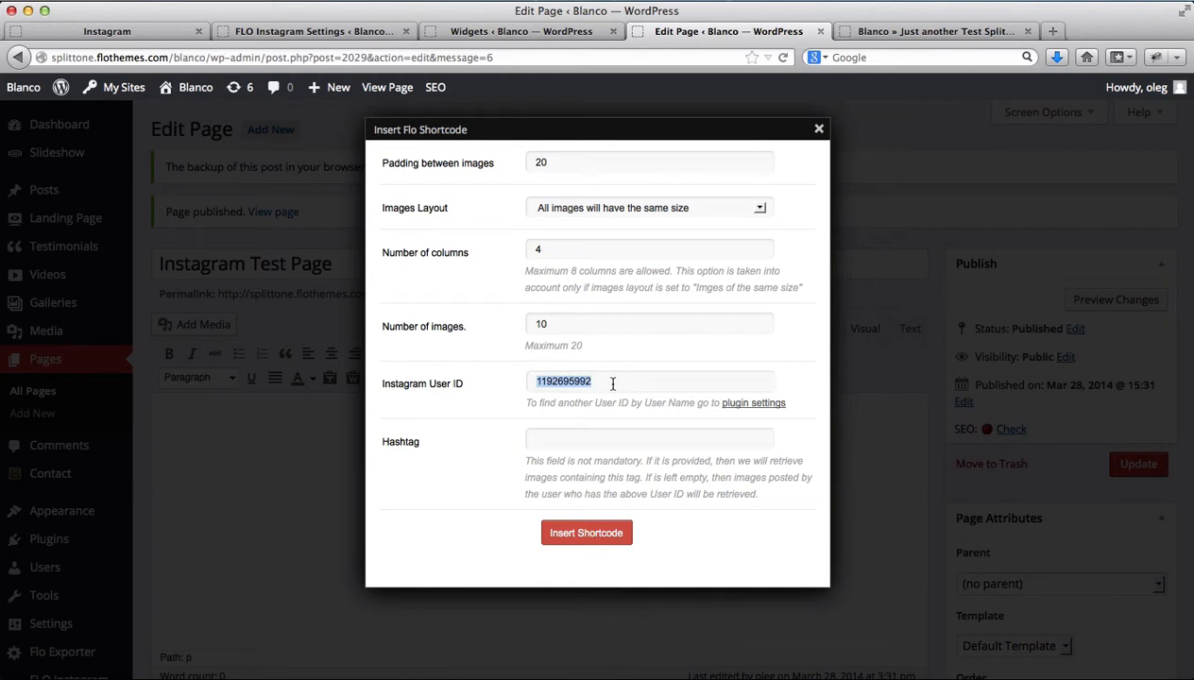
{"action": "left_click", "coordinate": [540, 439]}
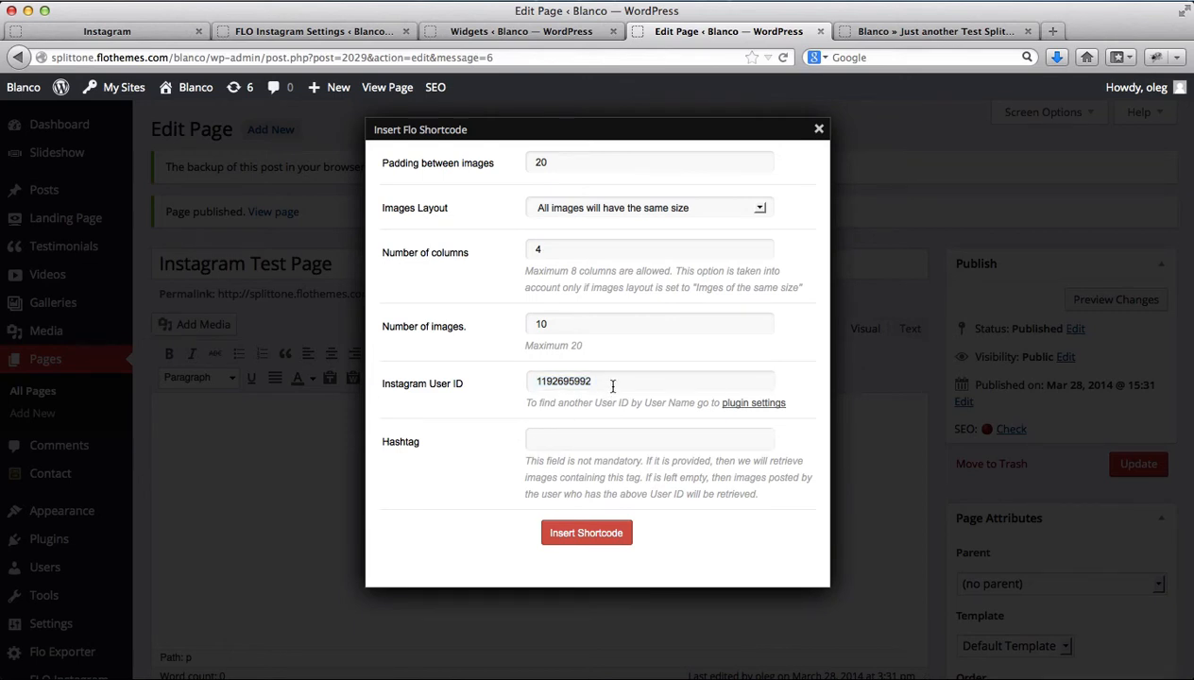
{"action": "left_click", "coordinate": [583, 439]}
{"action": "type", "text": "flowers"}
{"action": "left_click", "coordinate": [573, 535]}
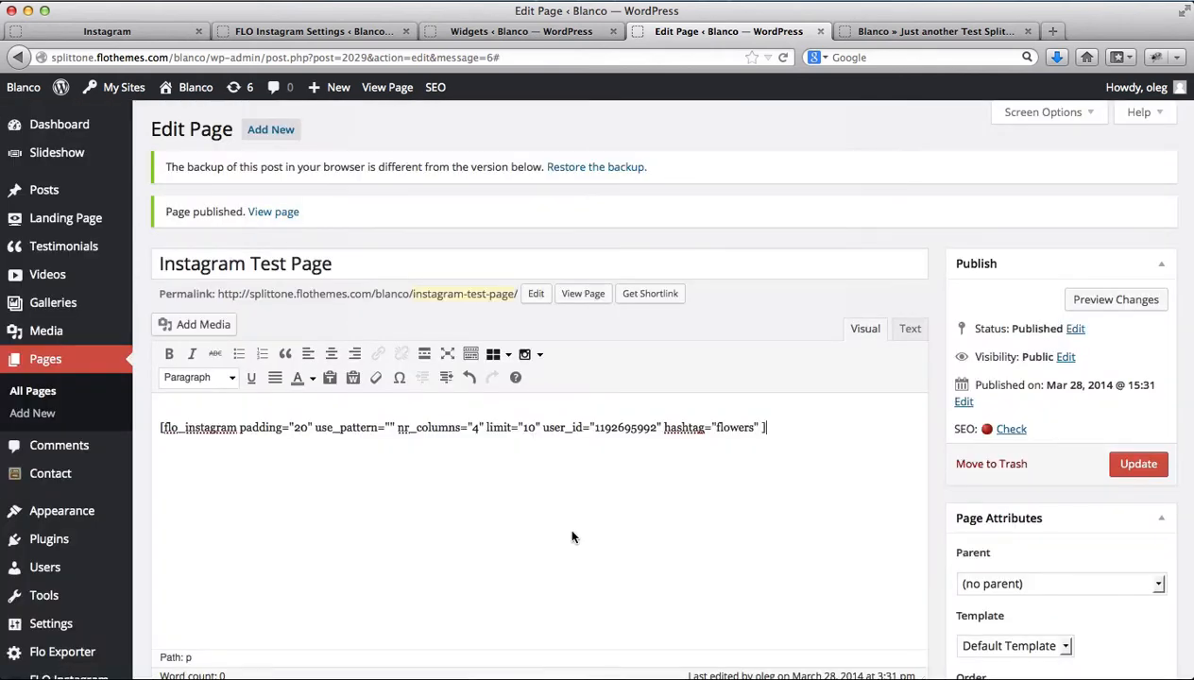
Step: Update the page and reload the published Instagram Test Page to check the image feed
{"action": "left_click", "coordinate": [1141, 466]}
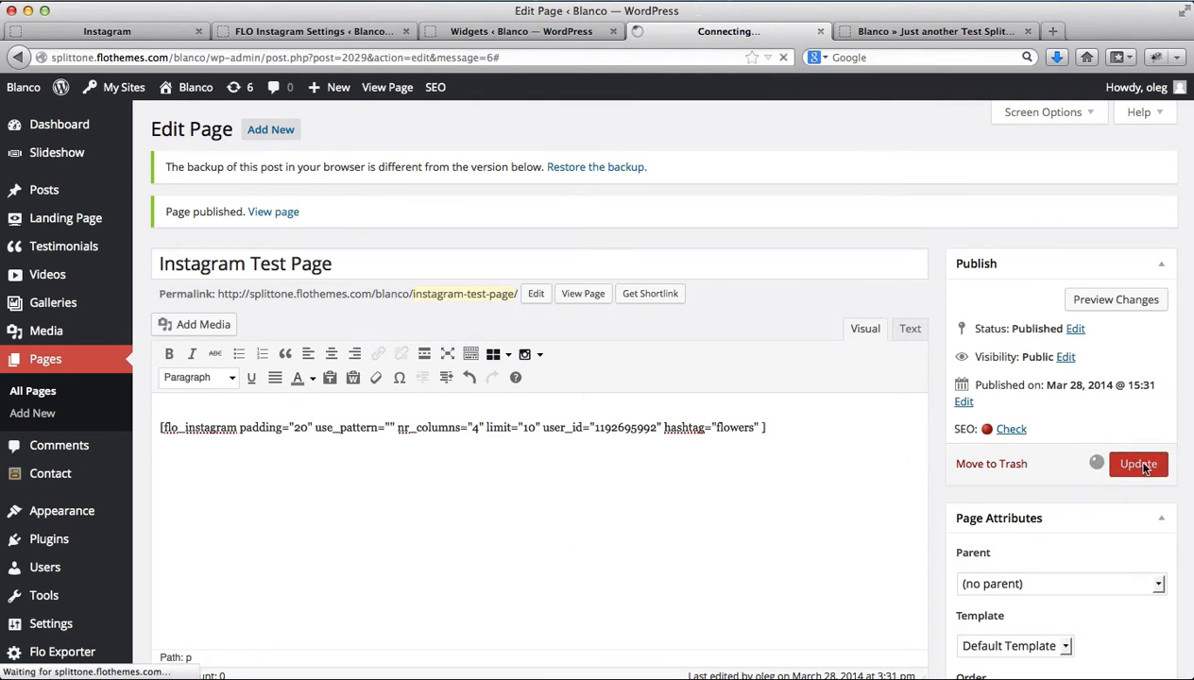
{"action": "key", "text": "ctrl+Tab"}
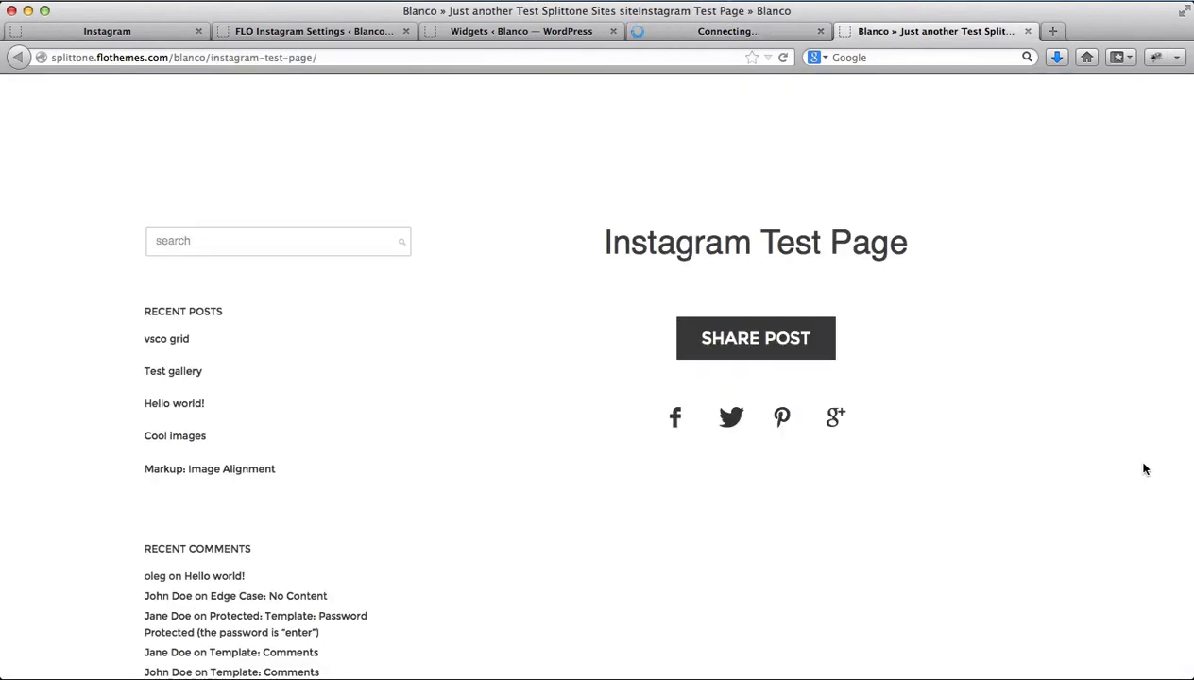
{"action": "key", "text": "super+r"}
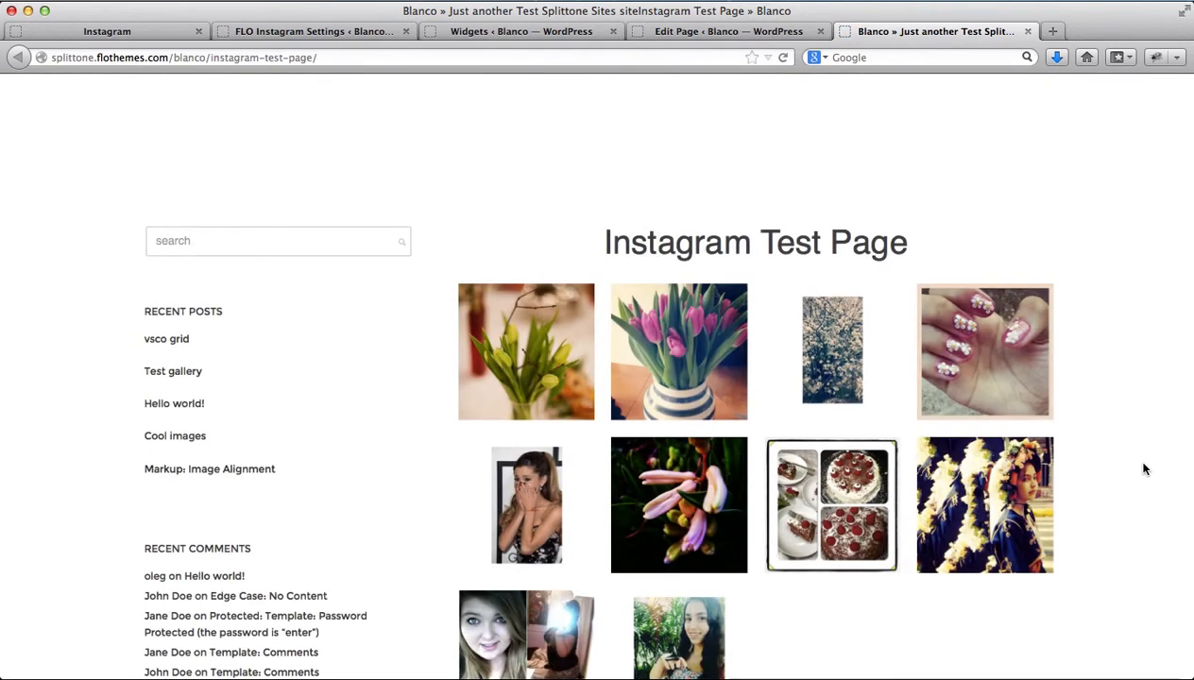
{"action": "scroll", "coordinate": [1143, 469], "scroll_direction": "down", "scroll_amount": 3}
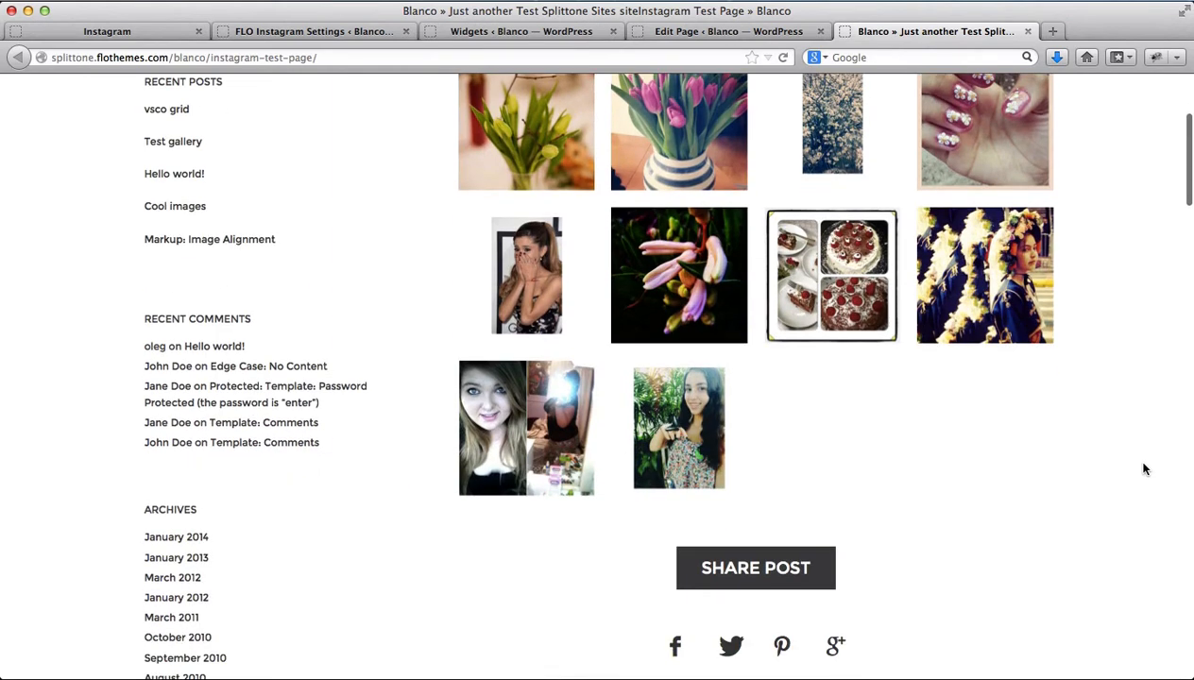
{"action": "scroll", "coordinate": [1143, 470], "scroll_direction": "up", "scroll_amount": 3}
{"action": "scroll", "coordinate": [930, 483], "scroll_direction": "down", "scroll_amount": 3}
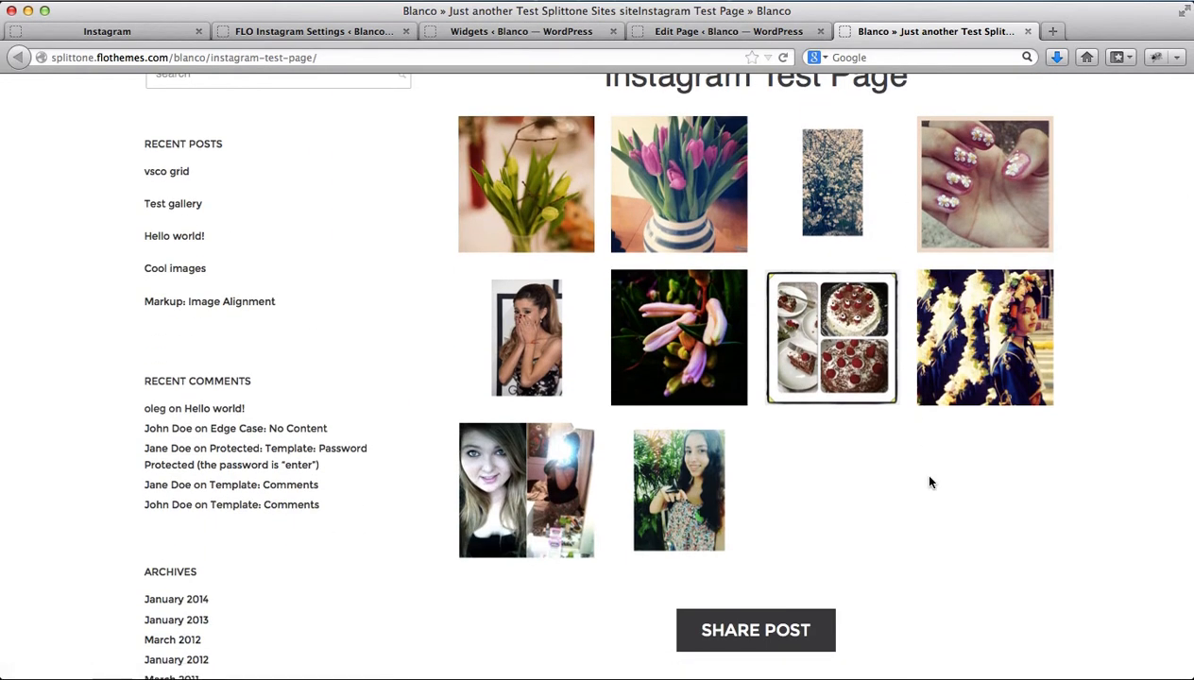
Step: Return to the page editor and clear the padding value in the flo_instagram shortcode
{"action": "key", "text": "ctrl+shift+Tab"}
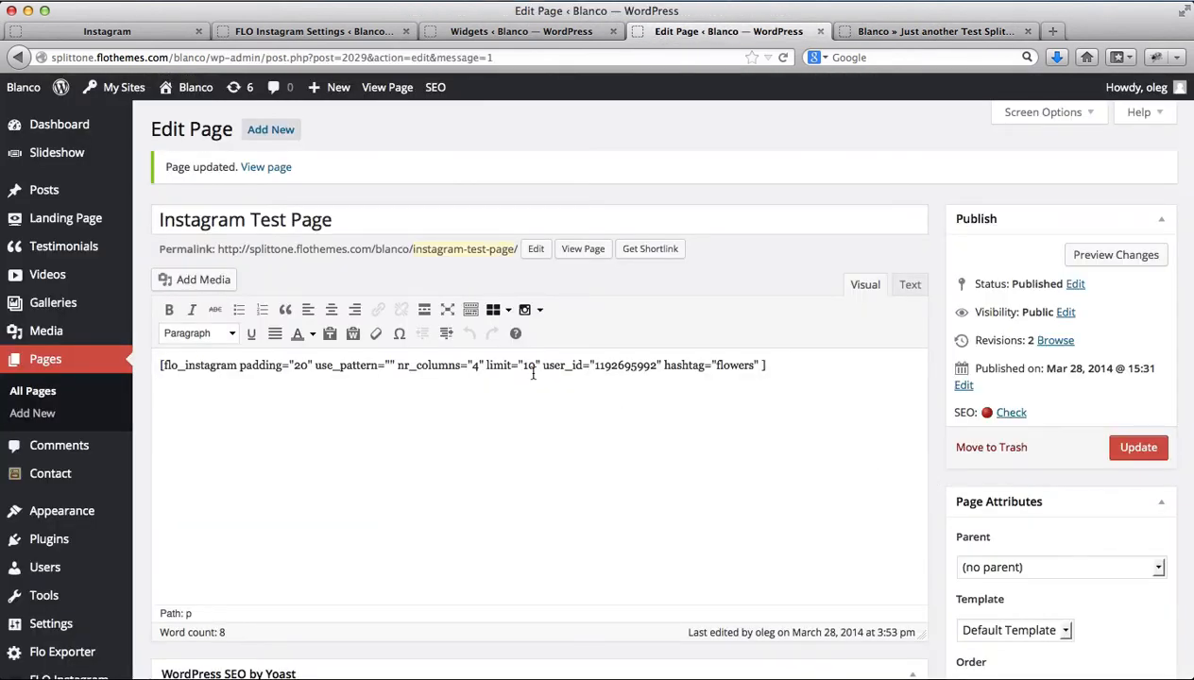
{"action": "double_click", "coordinate": [301, 366]}
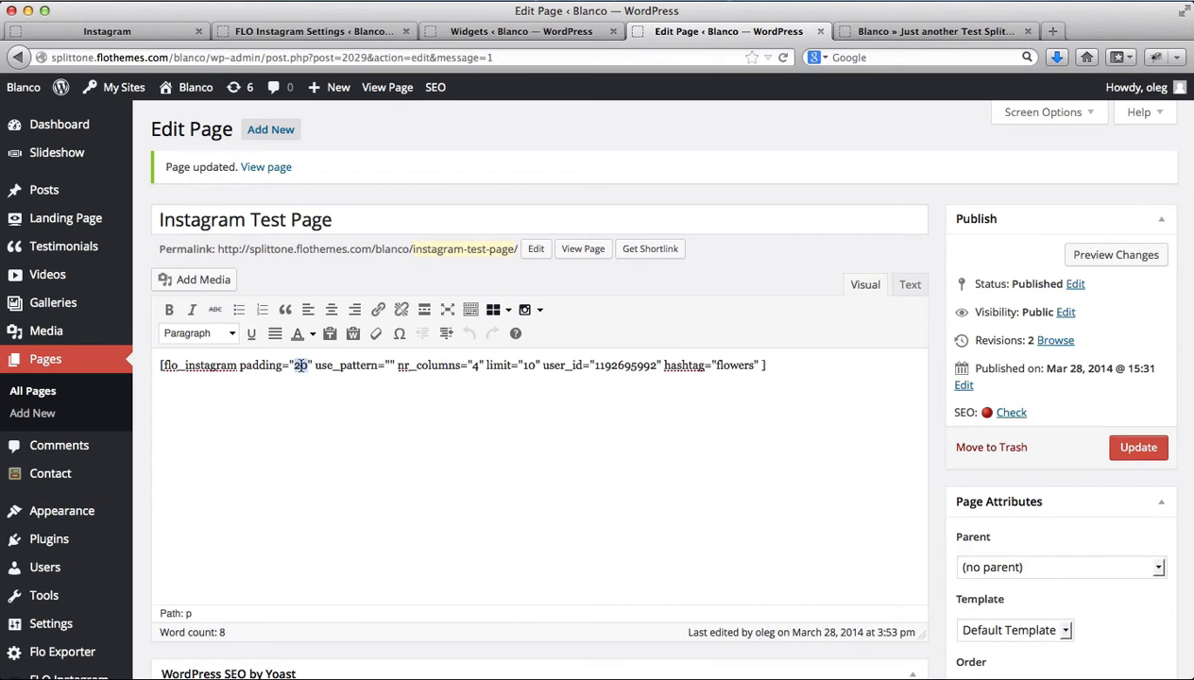
{"action": "key", "text": "BackSpace"}
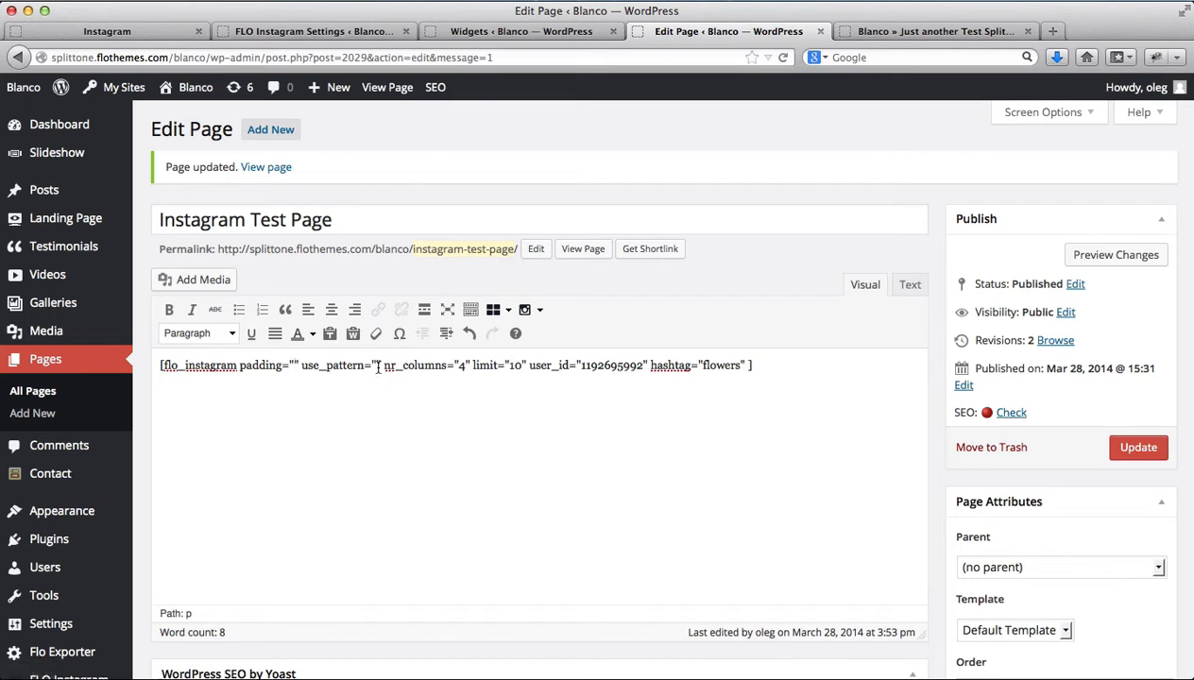
Step: Set the shortcode's nr_columns to 2 and its limit to 20
{"action": "double_click", "coordinate": [462, 365]}
{"action": "type", "text": "2"}
{"action": "double_click", "coordinate": [517, 366]}
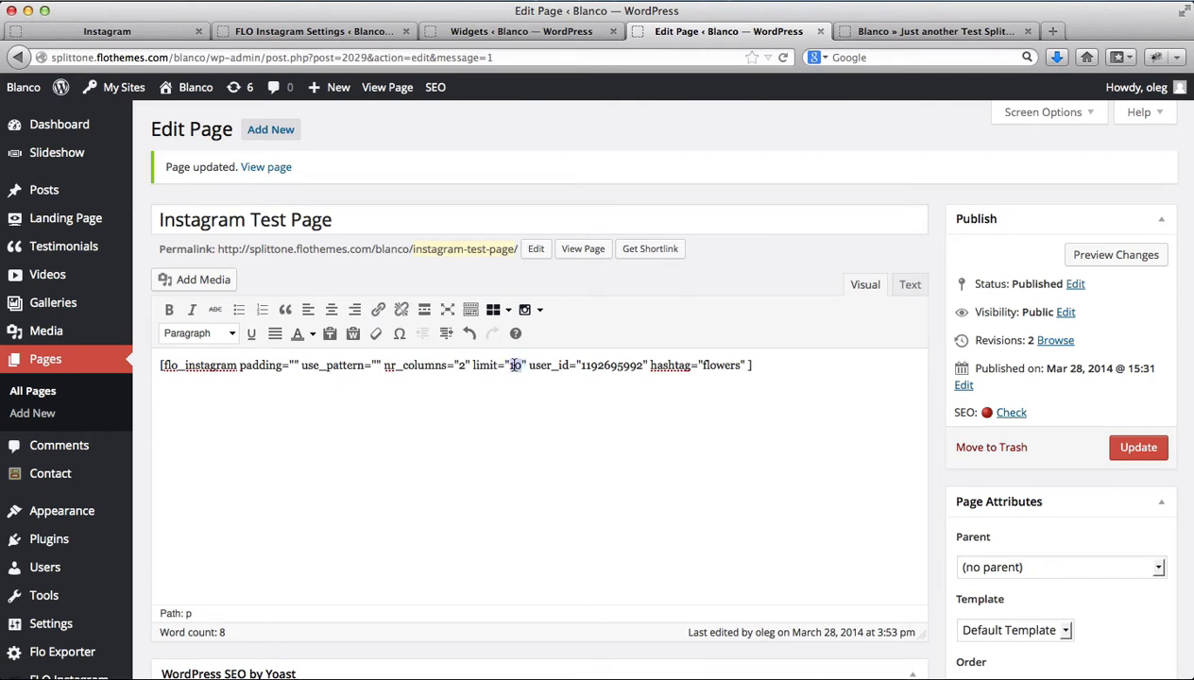
{"action": "type", "text": "20"}
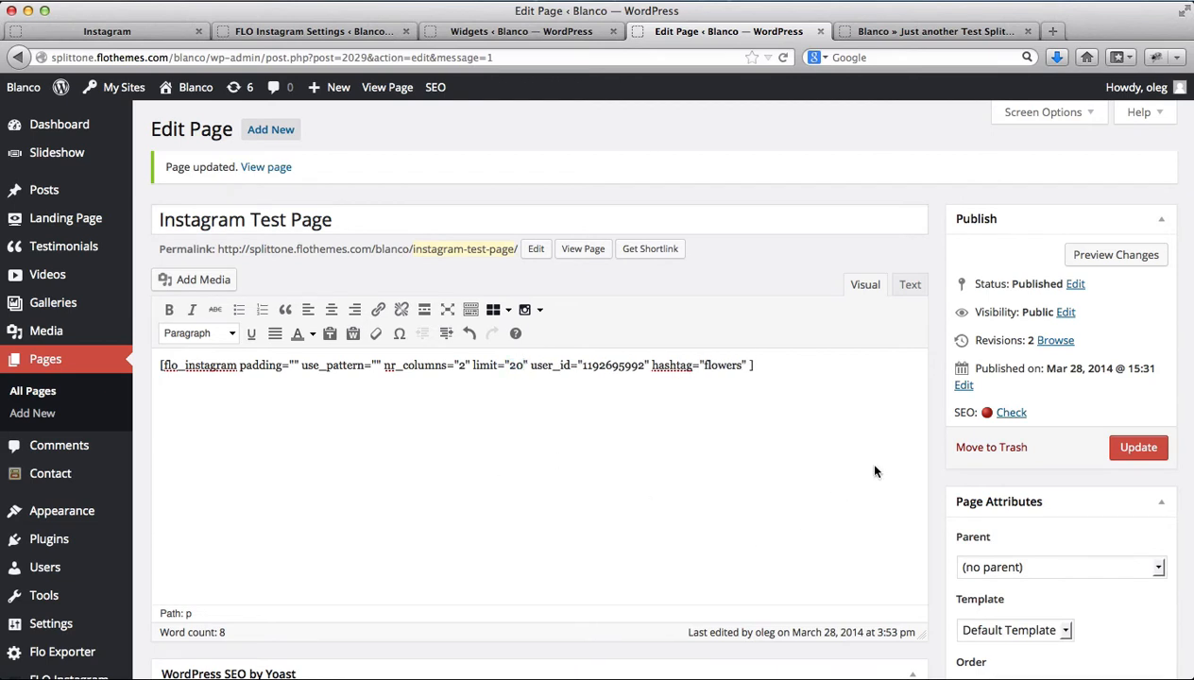
Step: Change the flo_instagram shortcode's hashtag to "flower" and update the page
{"action": "left_click", "coordinate": [739, 369]}
{"action": "key", "text": "Delete"}
{"action": "left_click", "coordinate": [1140, 449]}
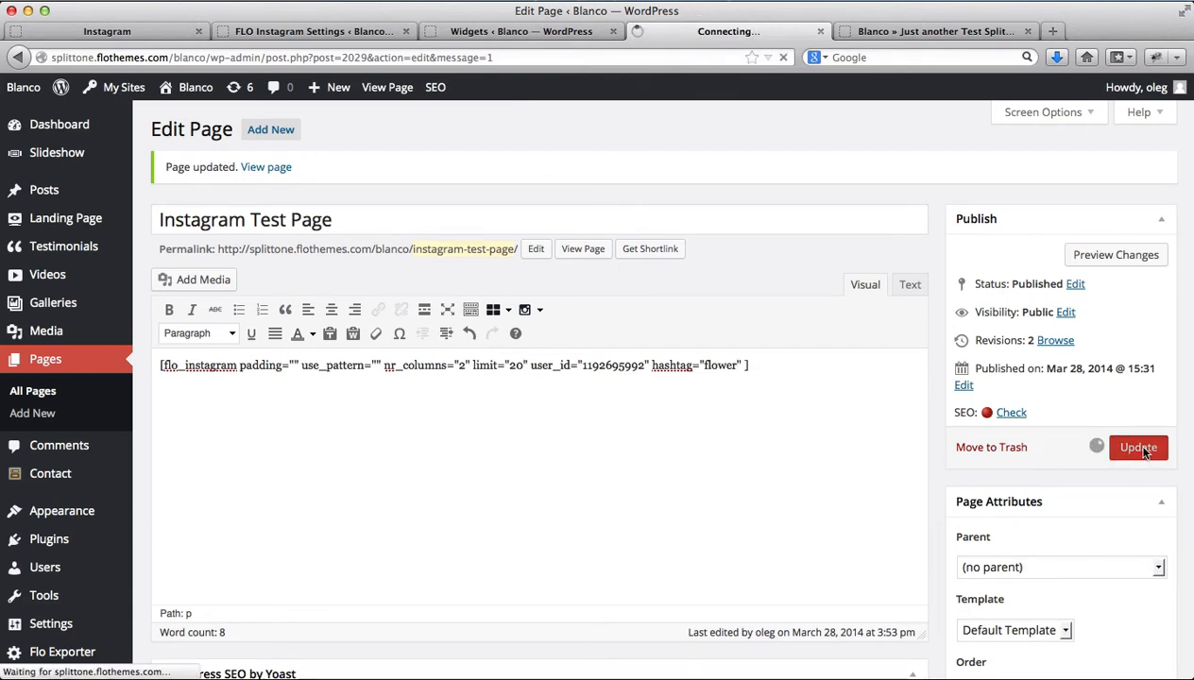
Step: Reload the published Instagram Test Page and examine the two-column image feed down to its end
{"action": "key", "text": "ctrl+Tab"}
{"action": "key", "text": "super+r"}
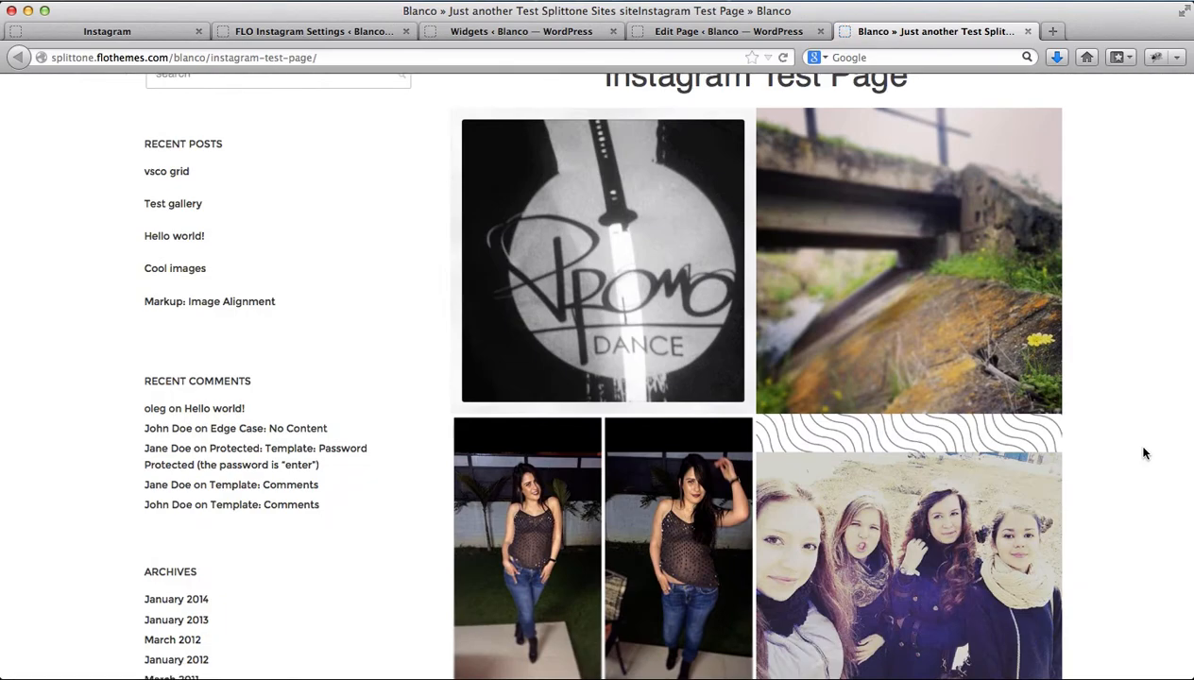
{"action": "scroll", "coordinate": [1143, 454], "scroll_direction": "down", "scroll_amount": 5}
{"action": "scroll", "coordinate": [1143, 453], "scroll_direction": "down", "scroll_amount": 15}
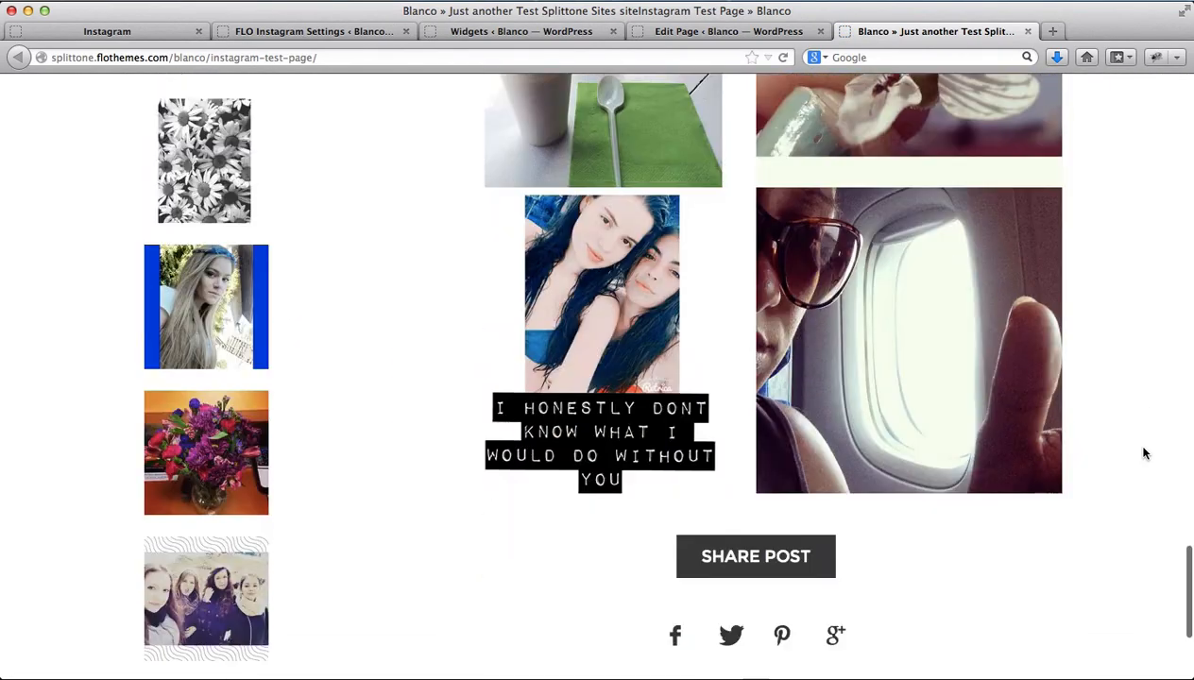
{"action": "scroll", "coordinate": [1143, 453], "scroll_direction": "up", "scroll_amount": 4}
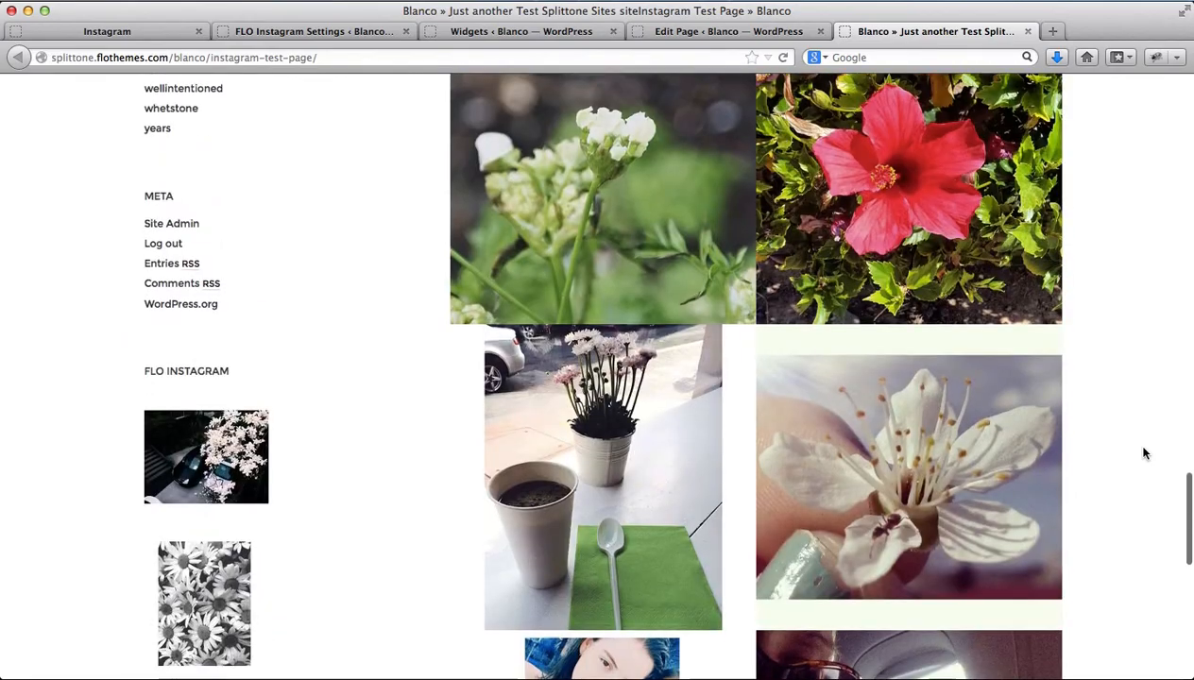
{"action": "scroll", "coordinate": [1143, 454], "scroll_direction": "down", "scroll_amount": 4}
{"action": "scroll", "coordinate": [1143, 453], "scroll_direction": "up", "scroll_amount": 20}
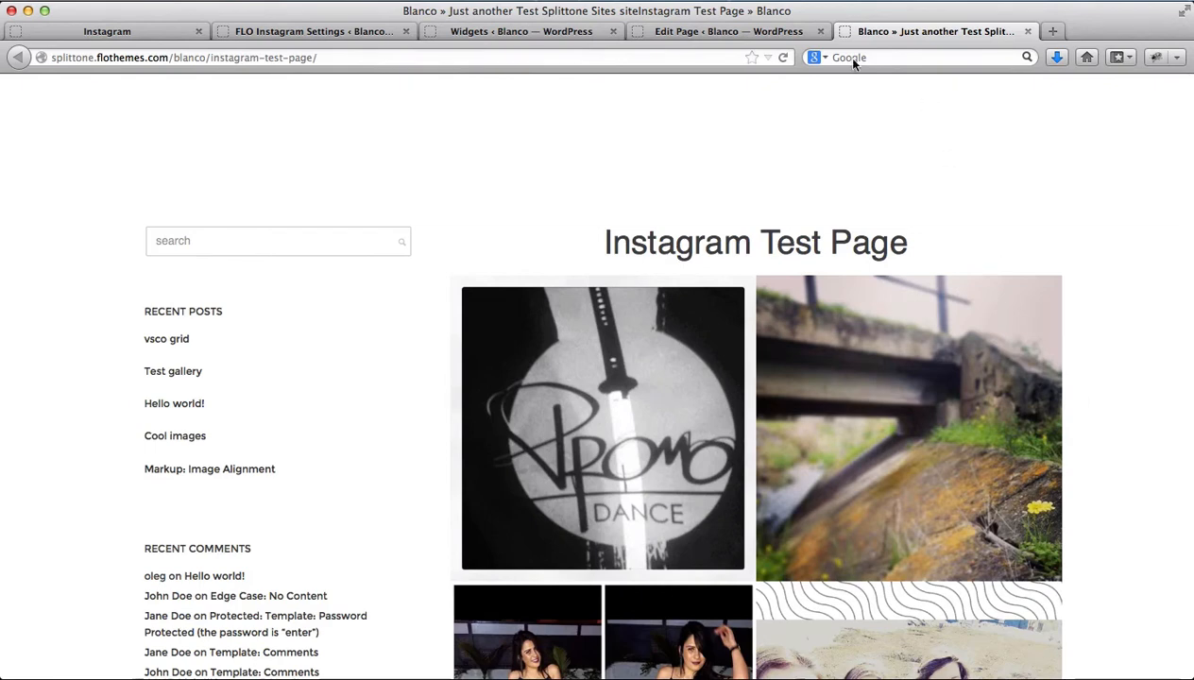
Step: Return to the page editor and start another Instagram feed shortcode on a new line below the existing one
{"action": "left_click", "coordinate": [766, 34]}
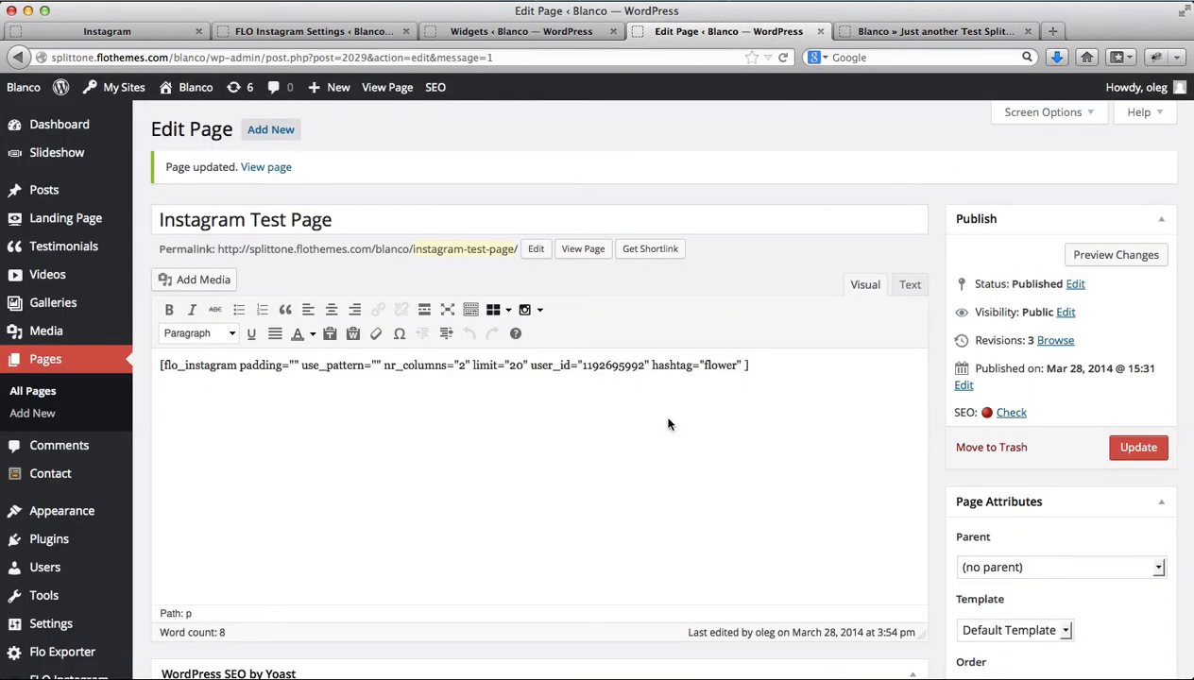
{"action": "left_click", "coordinate": [782, 364]}
{"action": "key", "text": "Return"}
{"action": "key", "text": "Return"}
{"action": "left_click", "coordinate": [526, 312]}
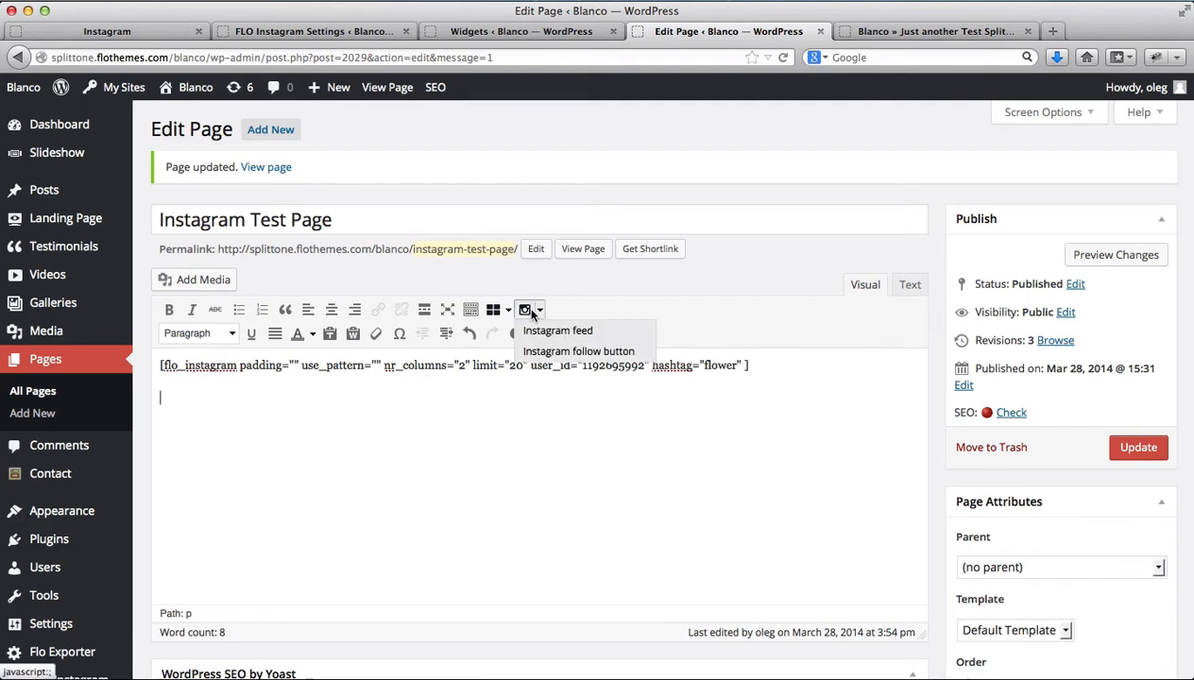
{"action": "left_click", "coordinate": [554, 332]}
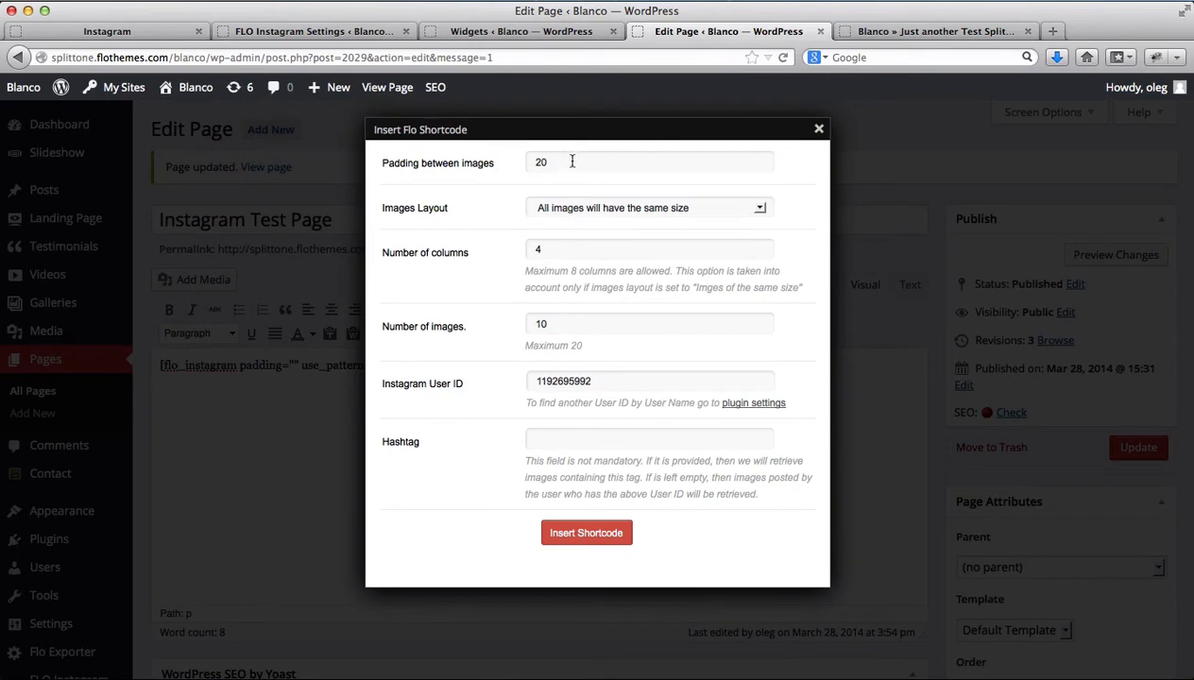
Step: Set the padding between images to 0 and the images layout to "Images will have different size."
{"action": "double_click", "coordinate": [583, 162]}
{"action": "type", "text": "0"}
{"action": "left_click", "coordinate": [634, 206]}
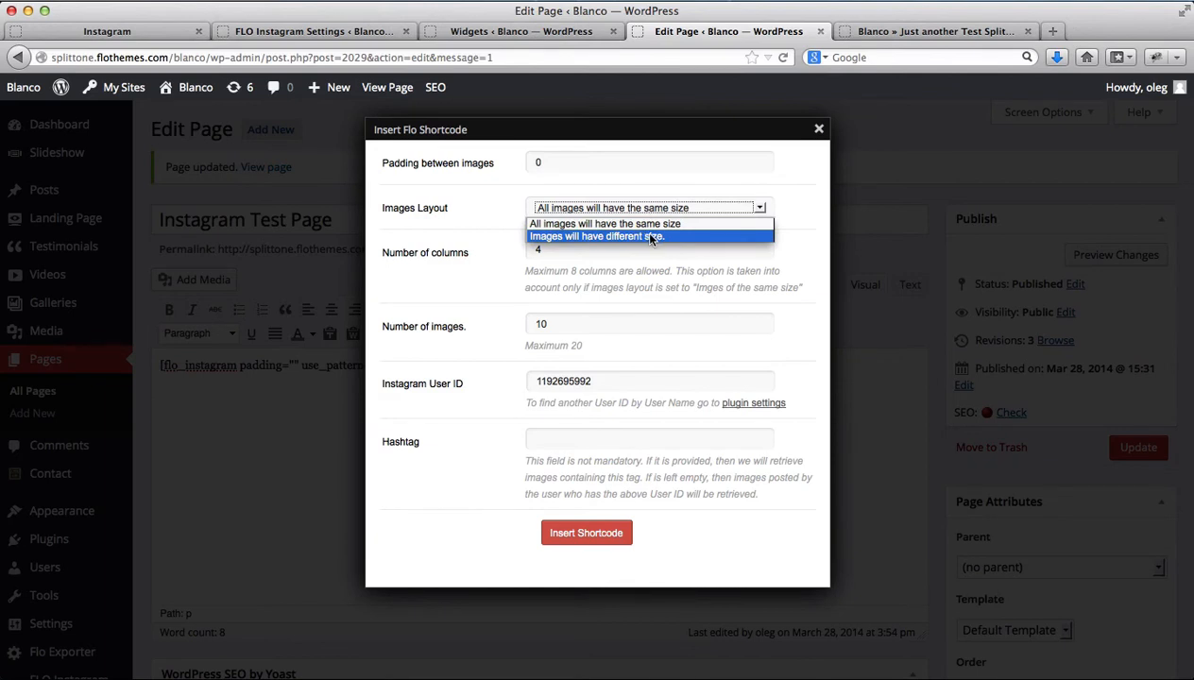
{"action": "left_click", "coordinate": [650, 238]}
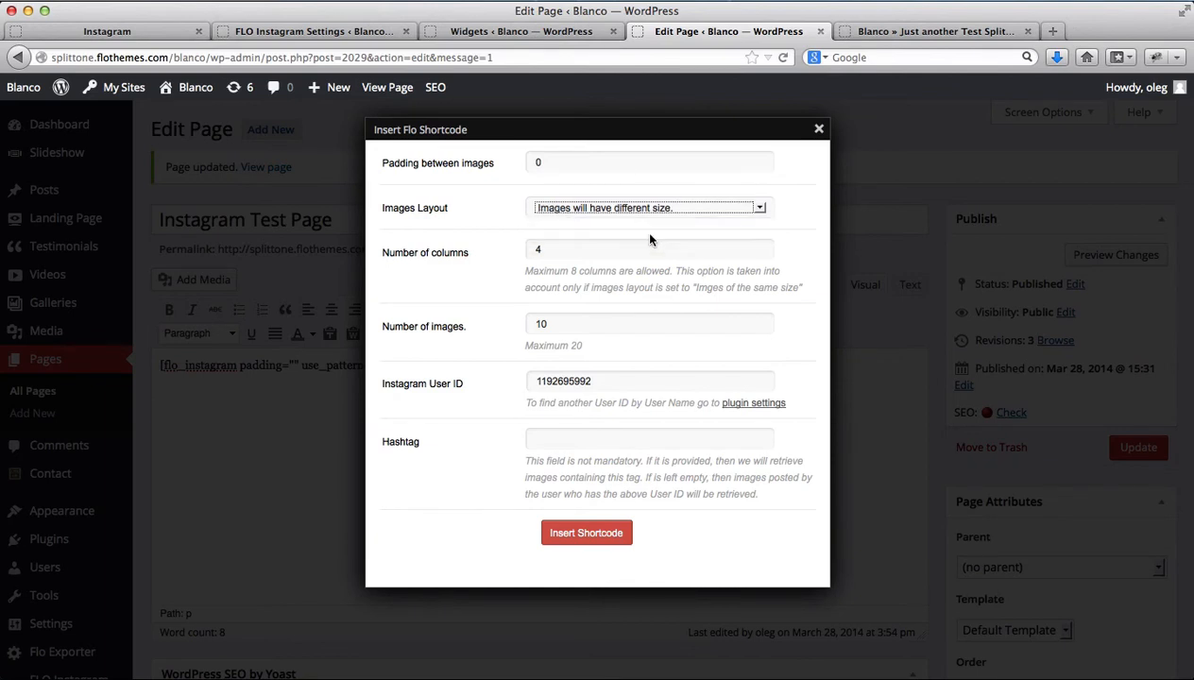
Step: Set the new feed's number of columns to 5 and its number of images to 20
{"action": "double_click", "coordinate": [570, 252]}
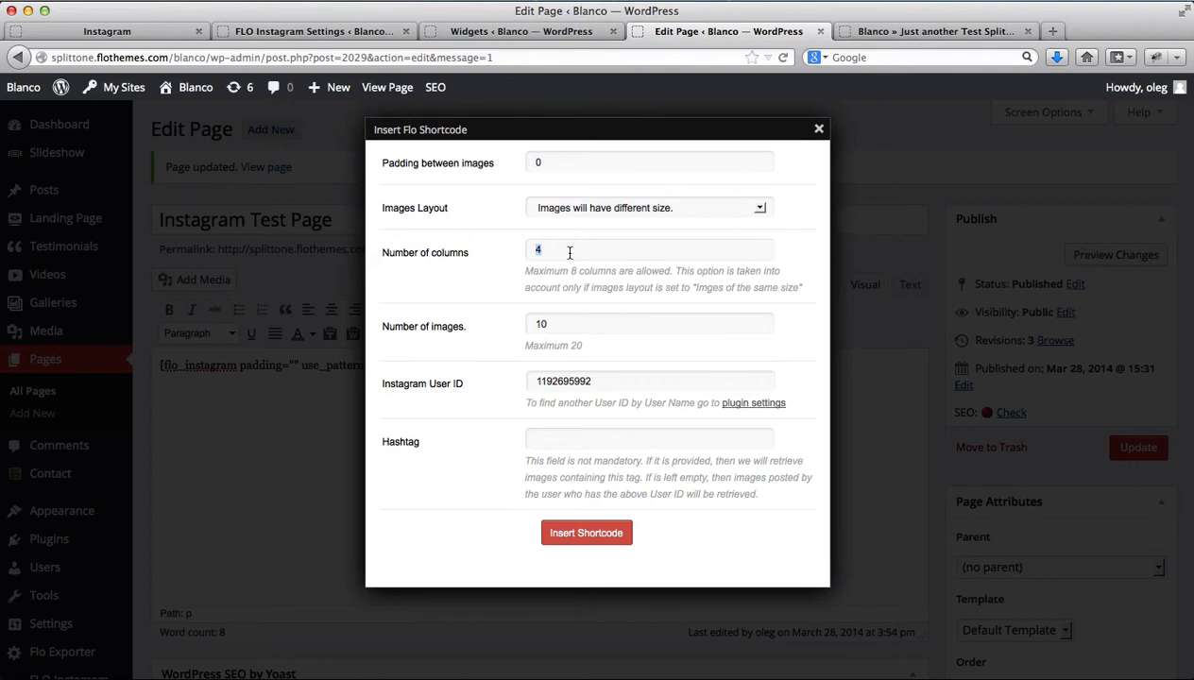
{"action": "type", "text": "5"}
{"action": "double_click", "coordinate": [578, 325]}
{"action": "type", "text": "20"}
Step: Enter "kats" as the new feed's hashtag and insert the shortcode into the page
{"action": "left_click", "coordinate": [572, 441]}
{"action": "type", "text": "kats"}
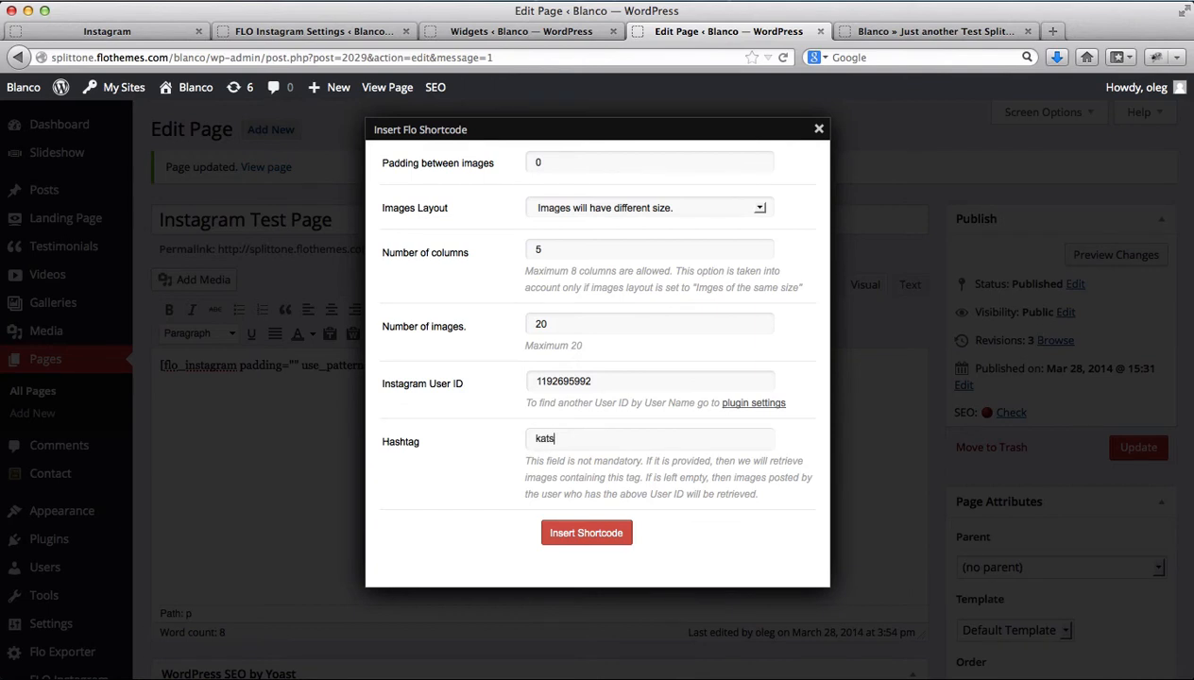
{"action": "left_click", "coordinate": [576, 535]}
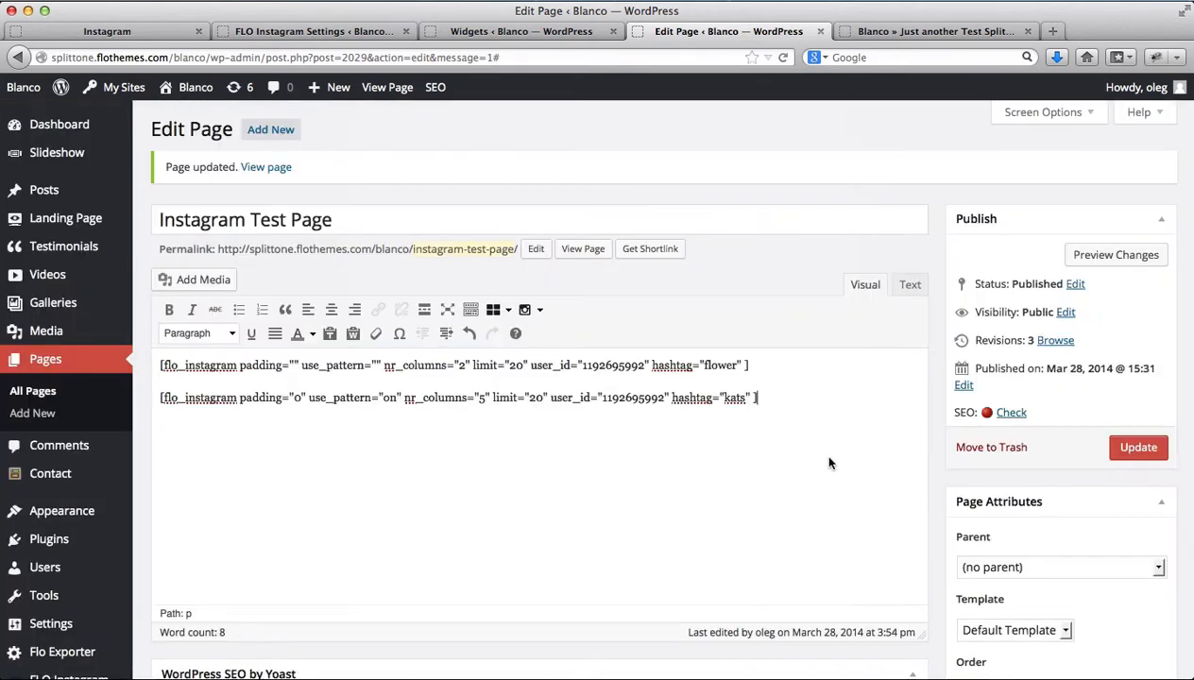
Step: Update the page with both feed shortcodes and reload the published Instagram Test Page
{"action": "left_click", "coordinate": [1140, 445]}
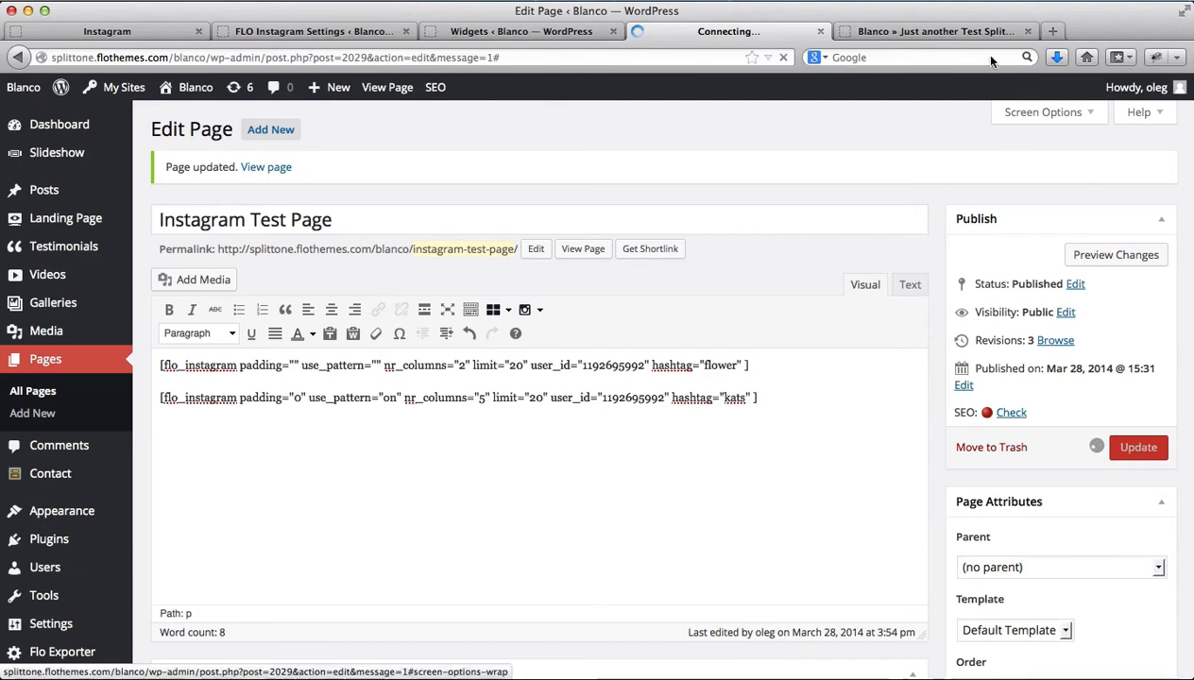
{"action": "left_click", "coordinate": [927, 31]}
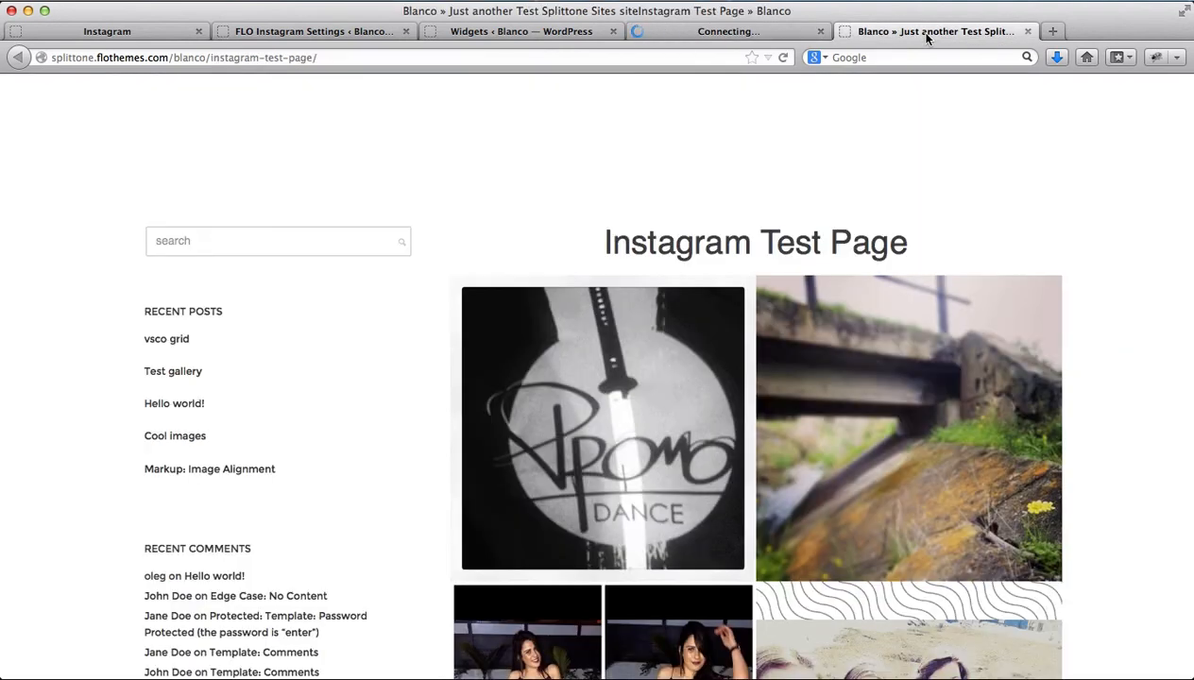
{"action": "key", "text": "super+r"}
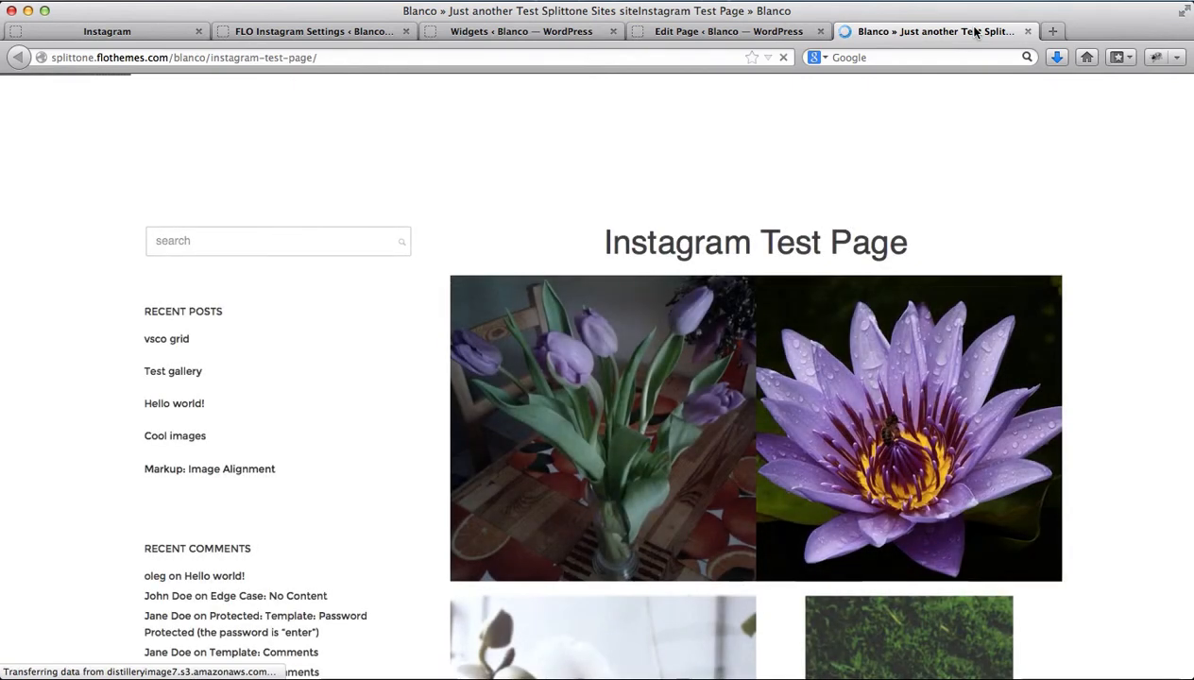
Step: Examine both image feeds on the published page, comparing the two-column layout with the different-size layout below it
{"action": "scroll", "coordinate": [994, 142], "scroll_direction": "down", "scroll_amount": 5}
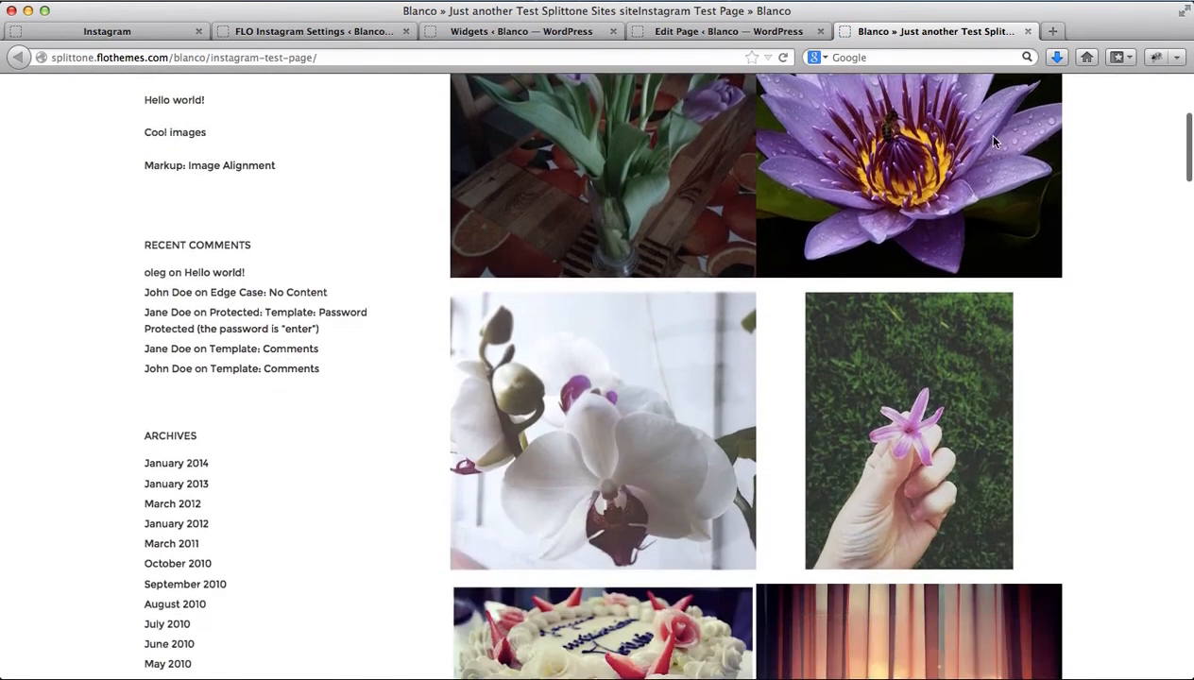
{"action": "scroll", "coordinate": [994, 141], "scroll_direction": "down", "scroll_amount": 15}
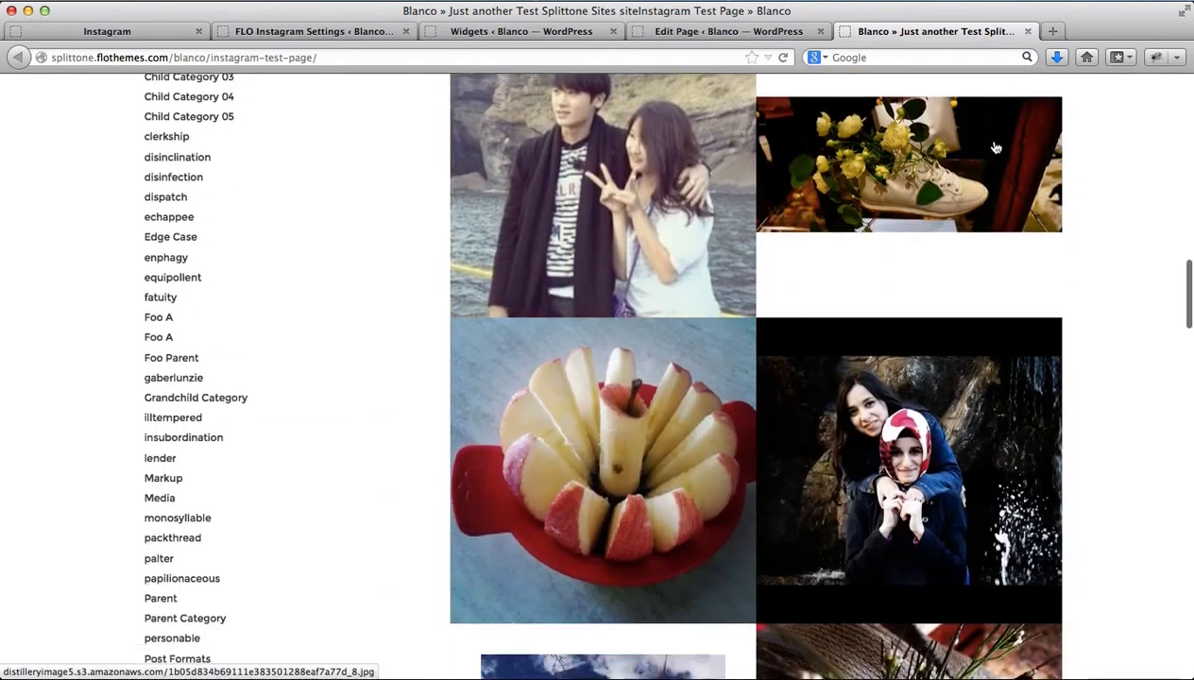
{"action": "scroll", "coordinate": [995, 147], "scroll_direction": "down", "scroll_amount": 1}
{"action": "scroll", "coordinate": [923, 277], "scroll_direction": "down", "scroll_amount": 4}
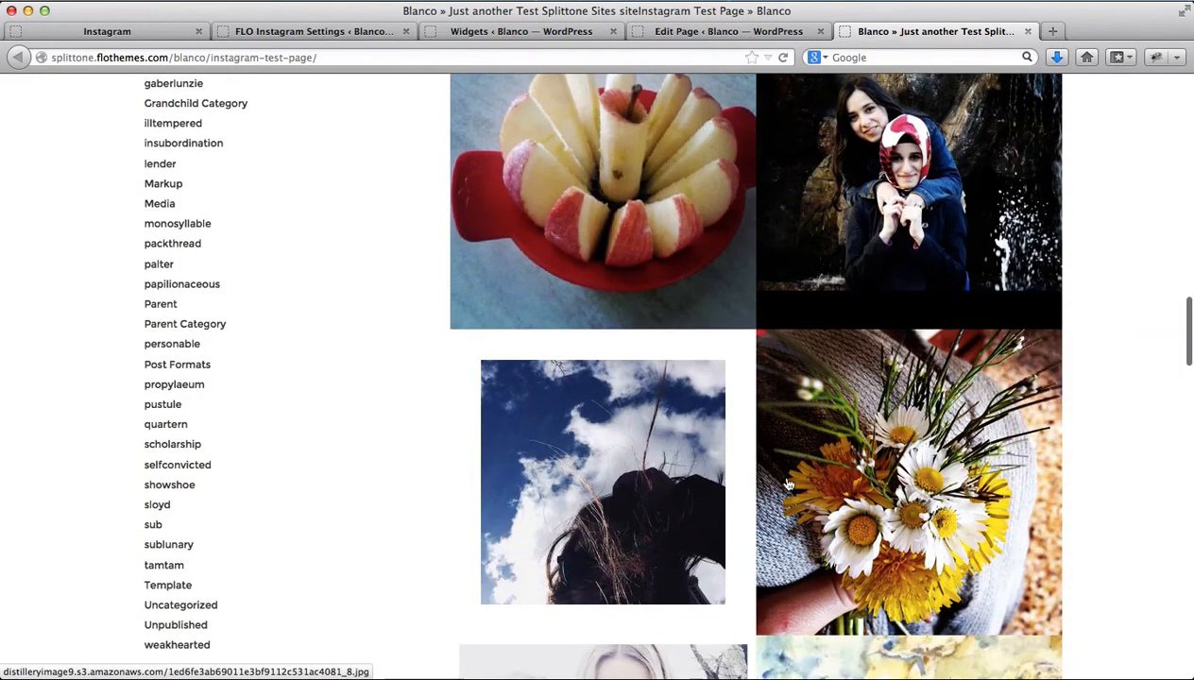
{"action": "scroll", "coordinate": [837, 397], "scroll_direction": "down", "scroll_amount": 20}
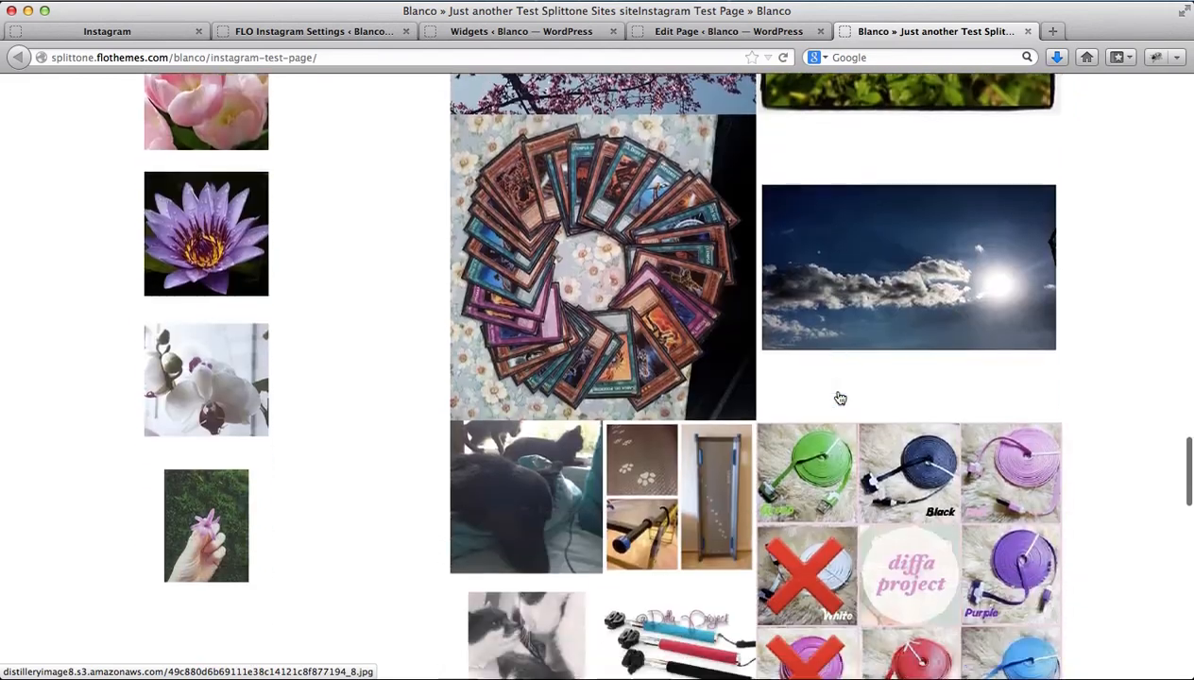
{"action": "scroll", "coordinate": [839, 398], "scroll_direction": "down", "scroll_amount": 5}
{"action": "scroll", "coordinate": [833, 397], "scroll_direction": "up", "scroll_amount": 2}
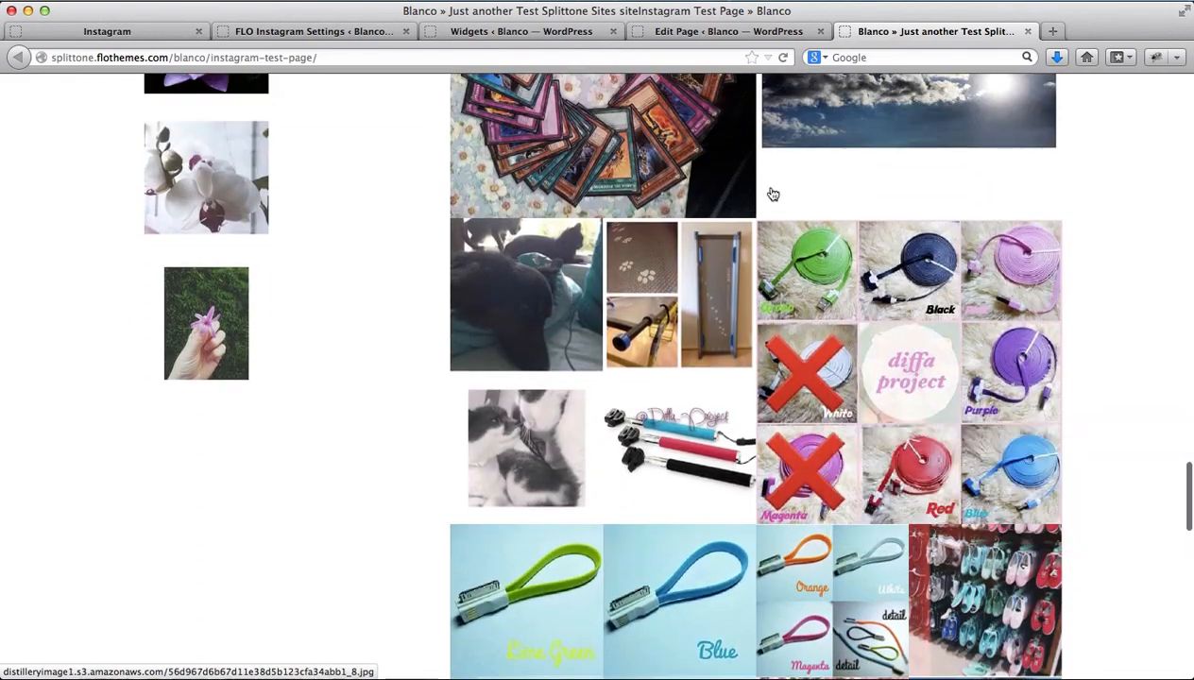
{"action": "scroll", "coordinate": [718, 265], "scroll_direction": "down", "scroll_amount": 1}
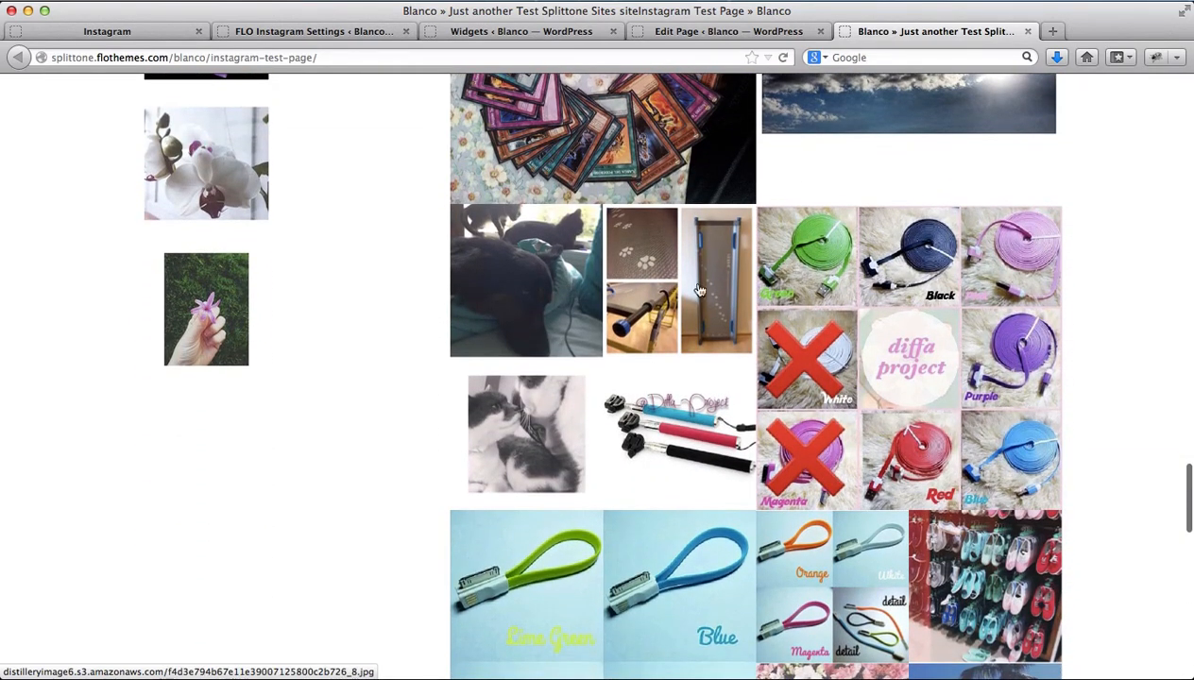
{"action": "scroll", "coordinate": [700, 290], "scroll_direction": "down", "scroll_amount": 3}
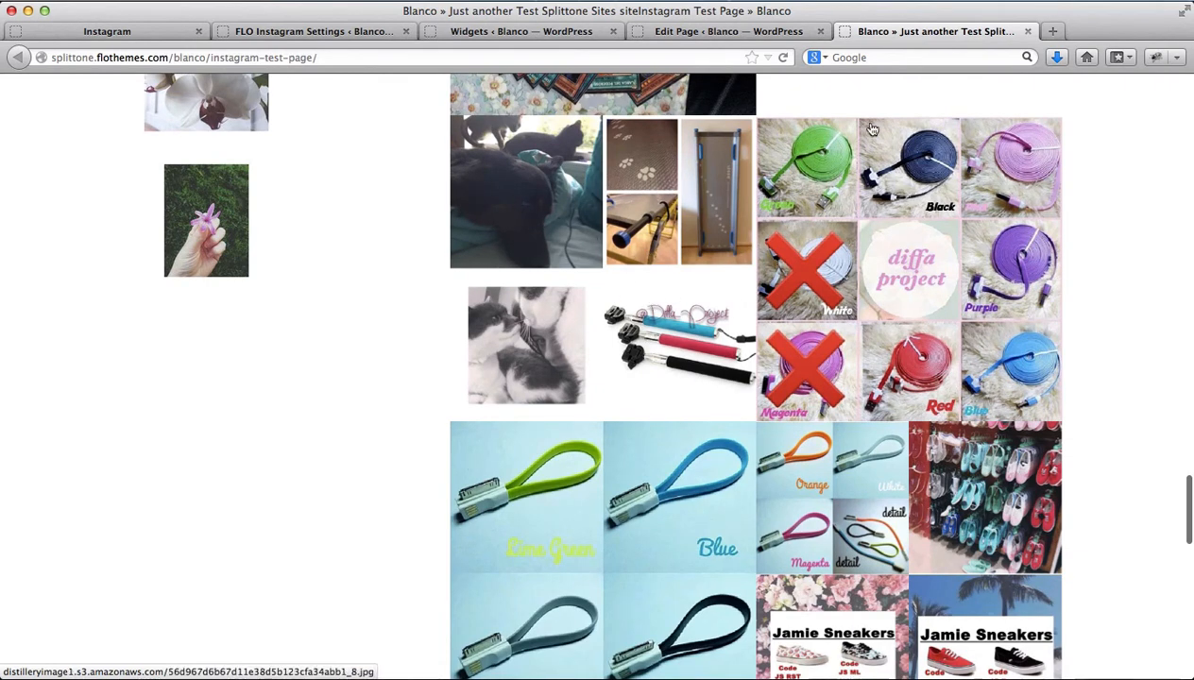
{"action": "scroll", "coordinate": [884, 307], "scroll_direction": "down", "scroll_amount": 8}
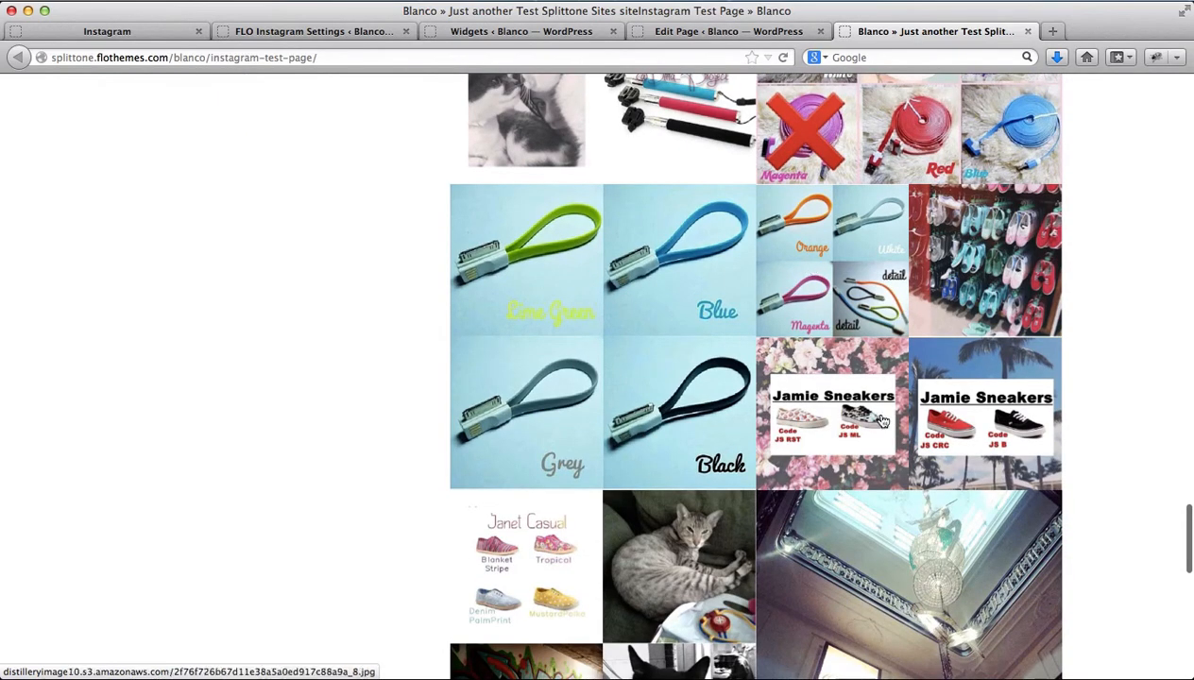
{"action": "scroll", "coordinate": [983, 300], "scroll_direction": "down", "scroll_amount": 15}
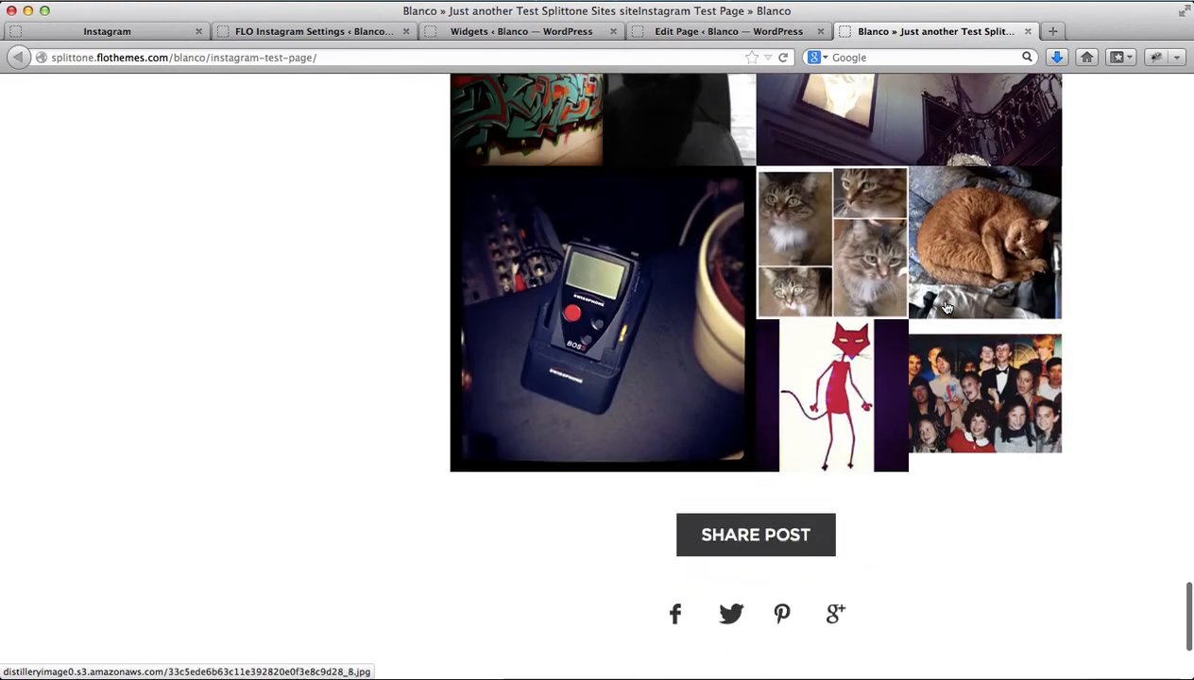
{"action": "scroll", "coordinate": [946, 307], "scroll_direction": "down", "scroll_amount": 4}
{"action": "scroll", "coordinate": [947, 307], "scroll_direction": "up", "scroll_amount": 7}
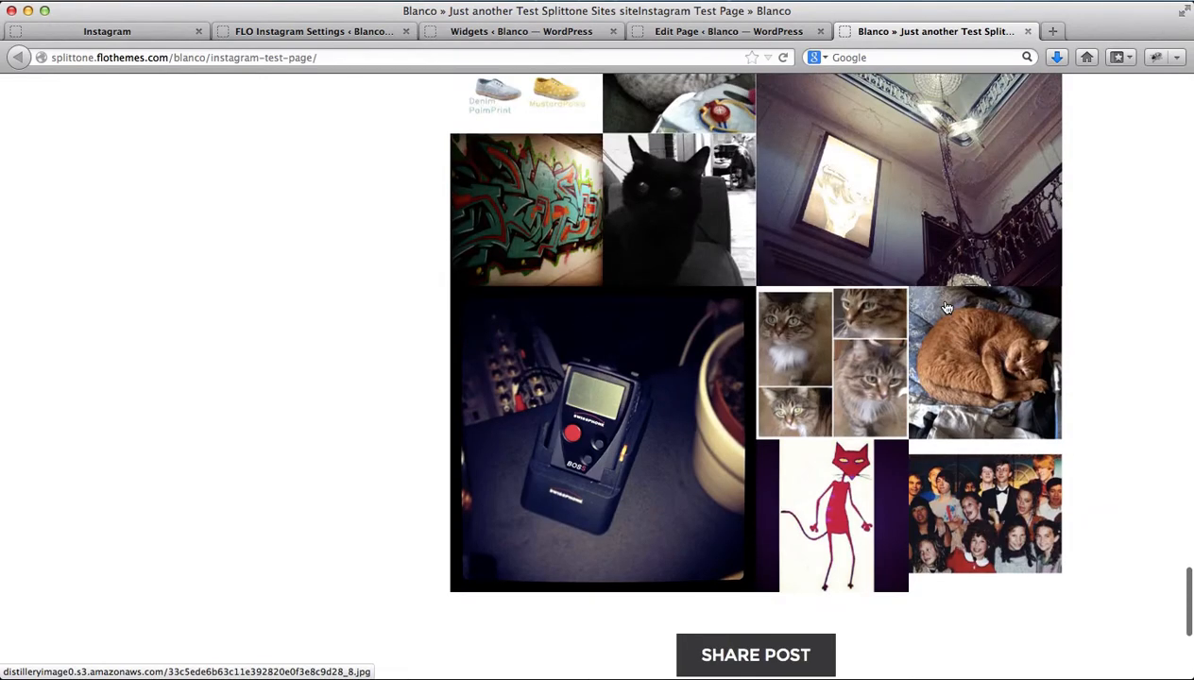
{"action": "scroll", "coordinate": [947, 307], "scroll_direction": "up", "scroll_amount": 6}
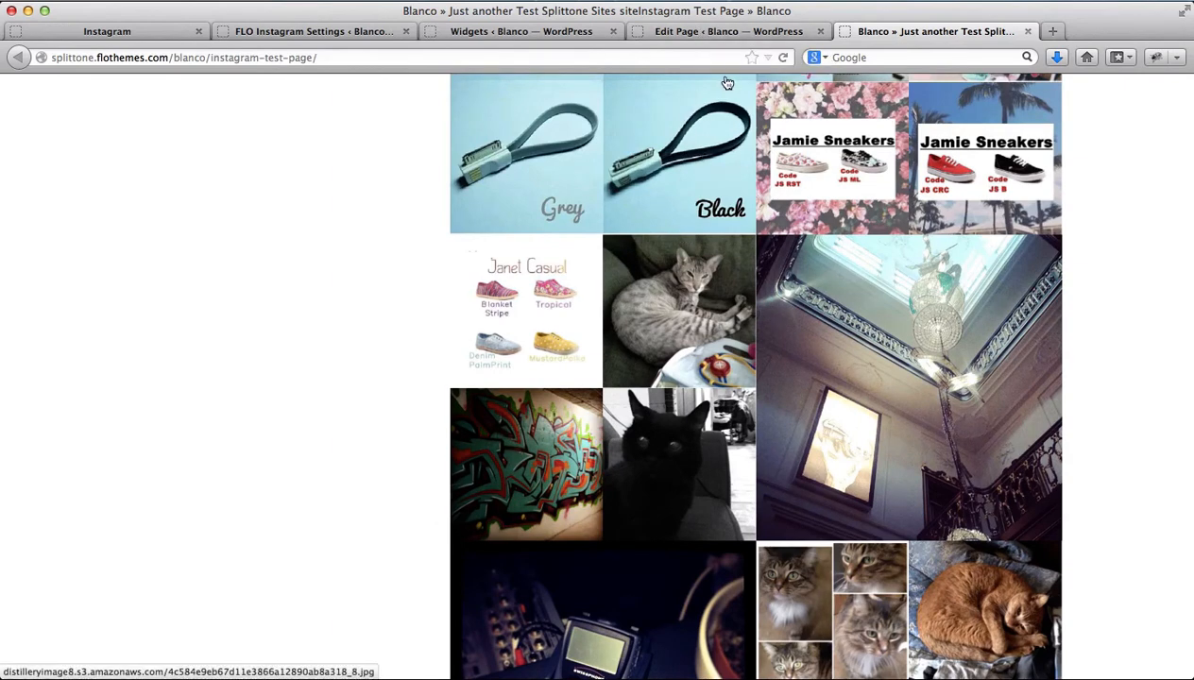
Step: In the page editor, start an Instagram follow button shortcode below the feeds and label it "Follow me on Instagram"
{"action": "left_click", "coordinate": [699, 32]}
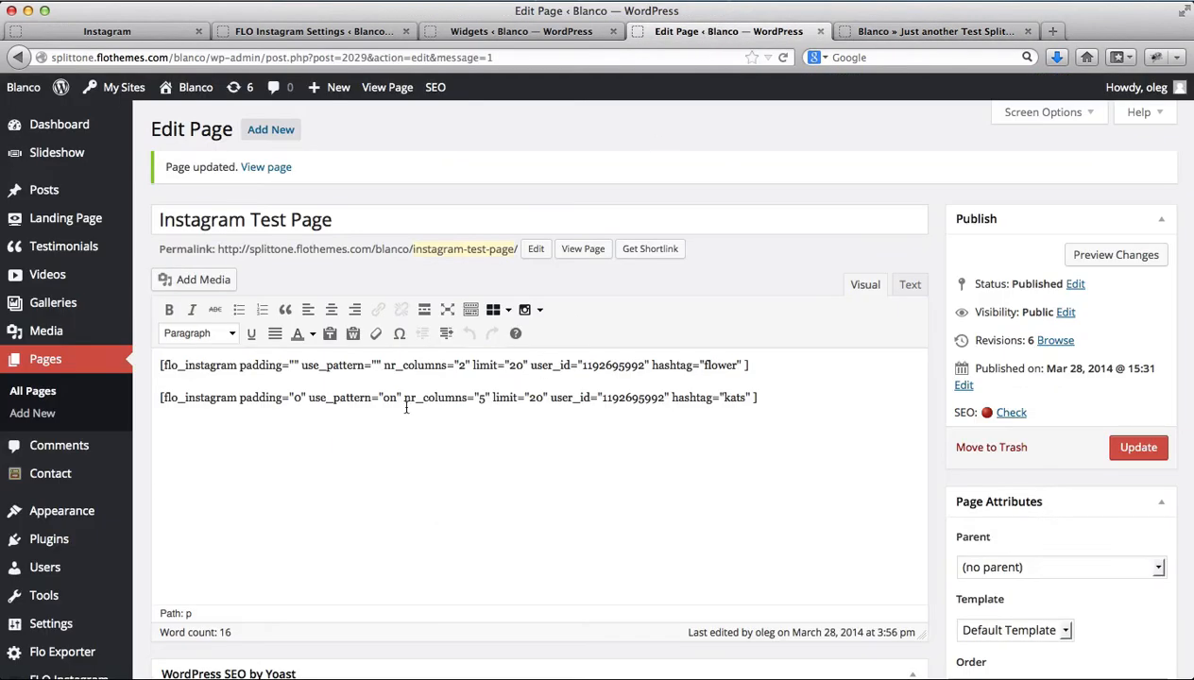
{"action": "left_click", "coordinate": [807, 407]}
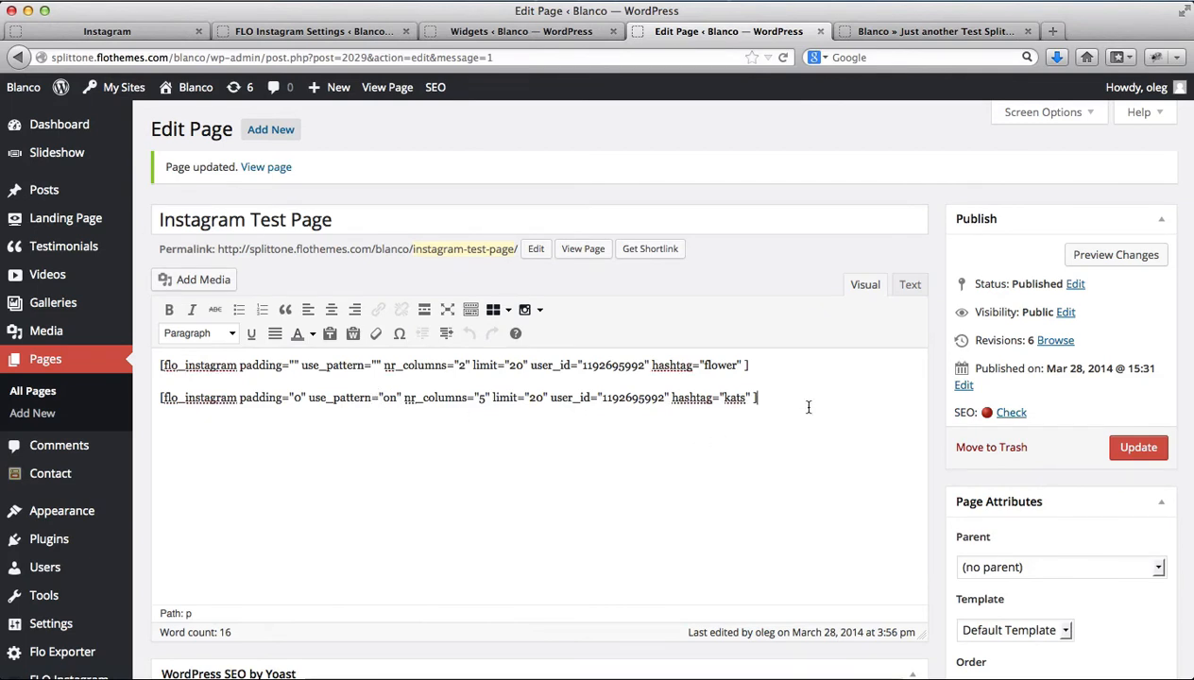
{"action": "key", "text": "Return"}
{"action": "key", "text": "Return"}
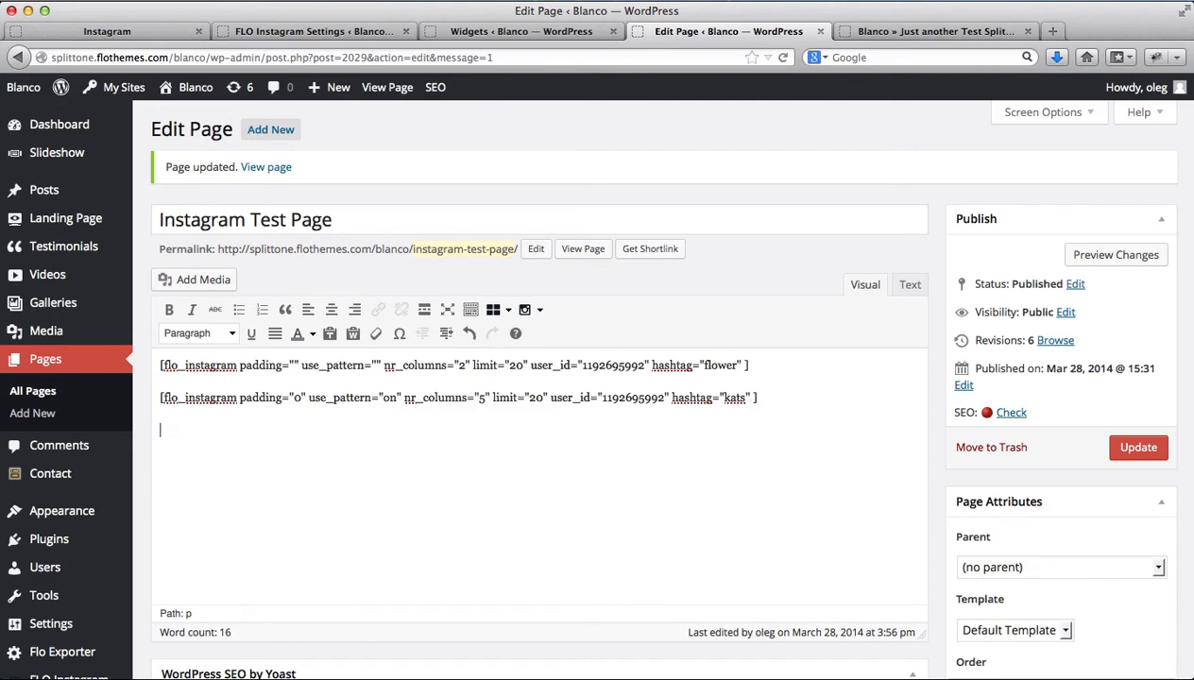
{"action": "left_click", "coordinate": [529, 310]}
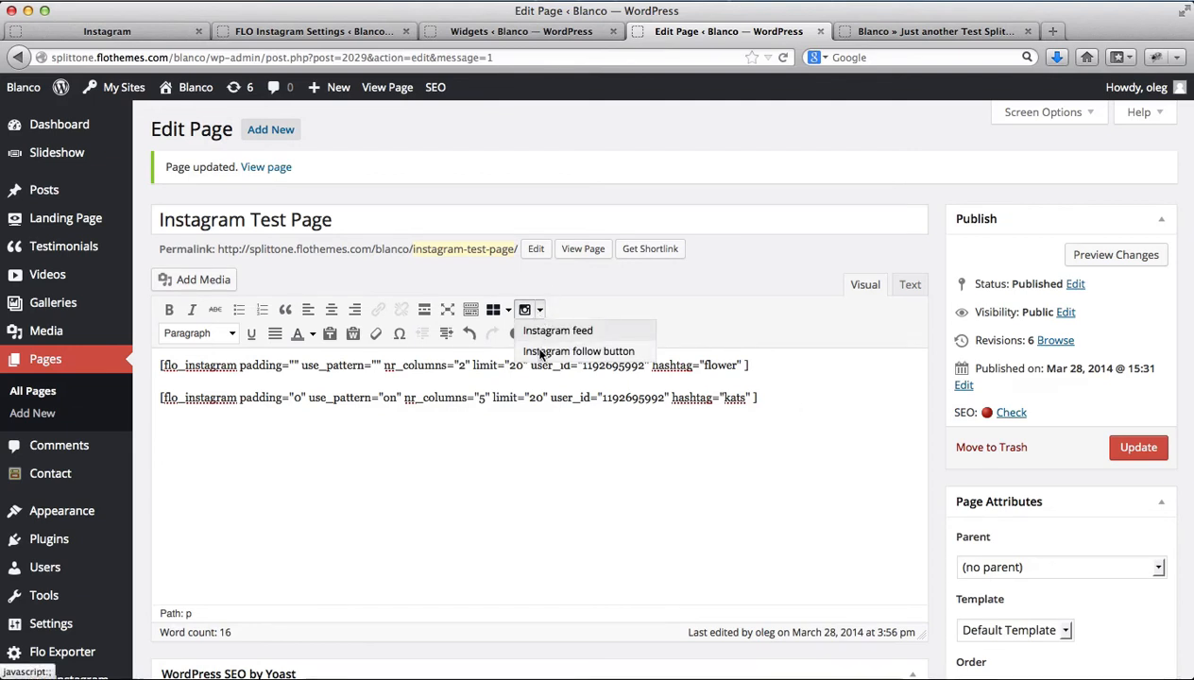
{"action": "left_click", "coordinate": [541, 353]}
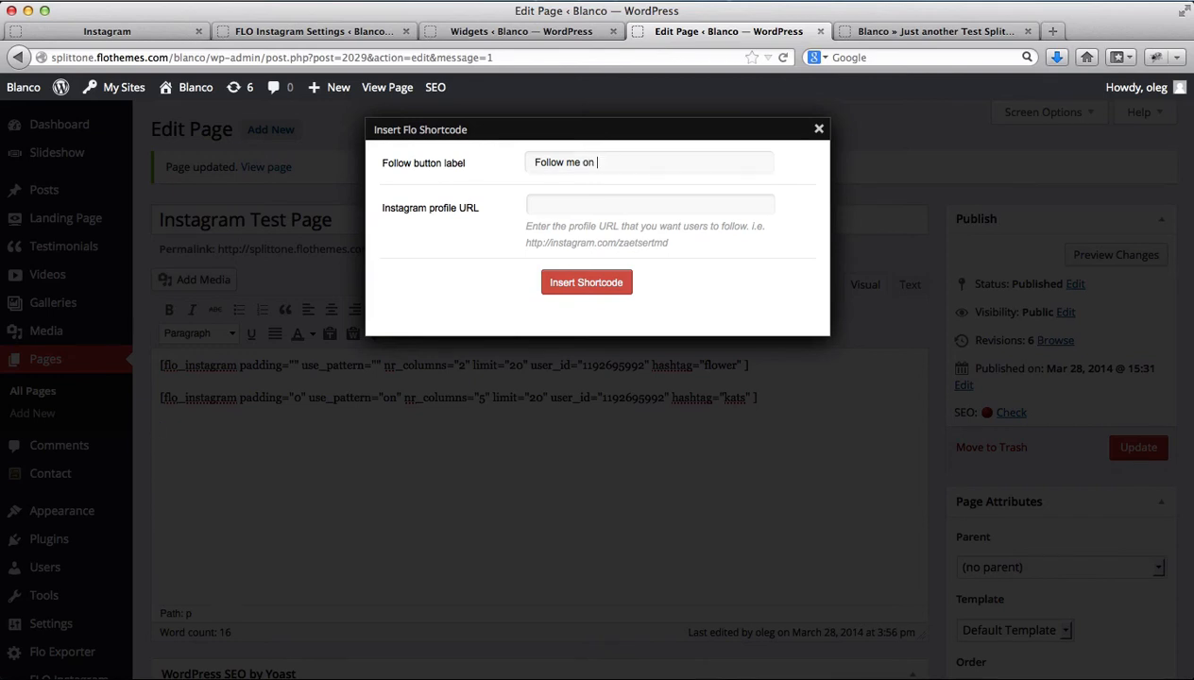
{"action": "type", "text": "agram"}
Step: Open the logged-in account's profile page on Instagram and copy its URL
{"action": "left_click", "coordinate": [170, 33]}
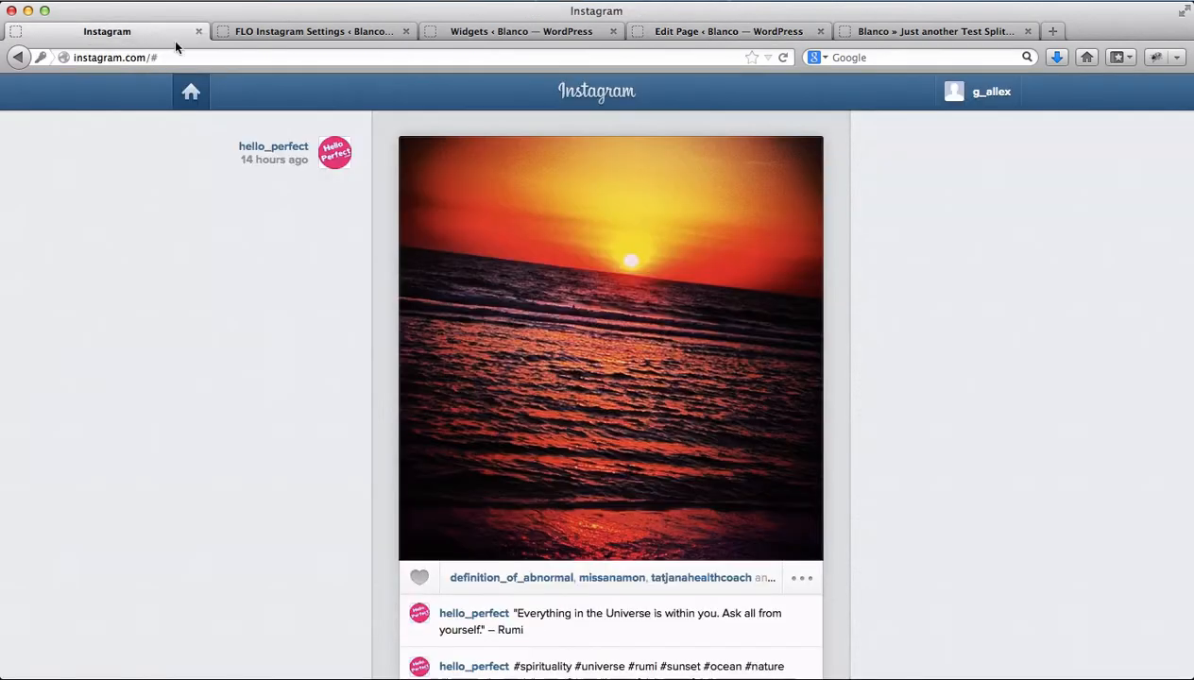
{"action": "left_click", "coordinate": [208, 57]}
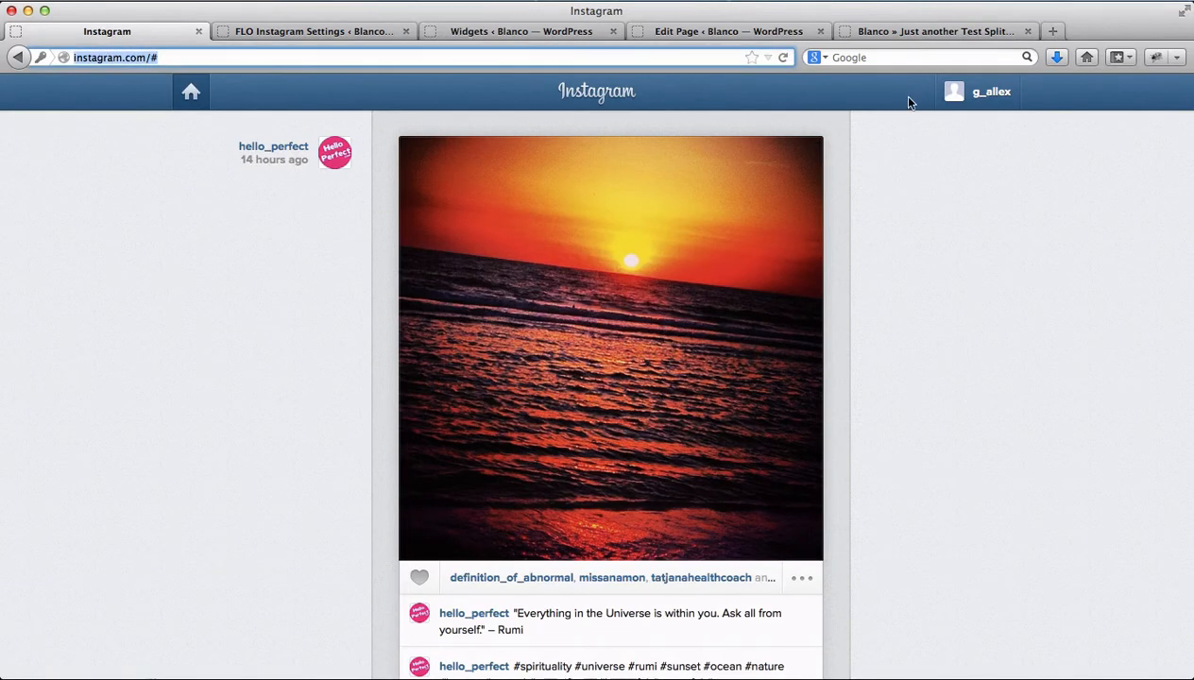
{"action": "left_click", "coordinate": [963, 91]}
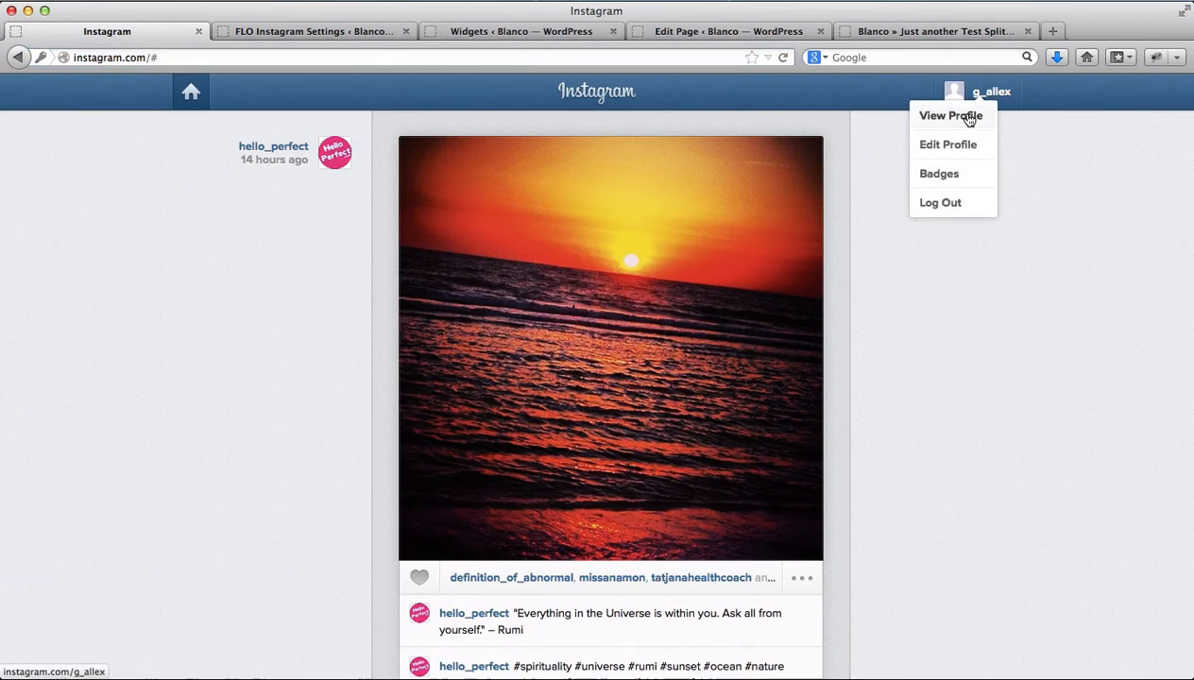
{"action": "left_click", "coordinate": [968, 117]}
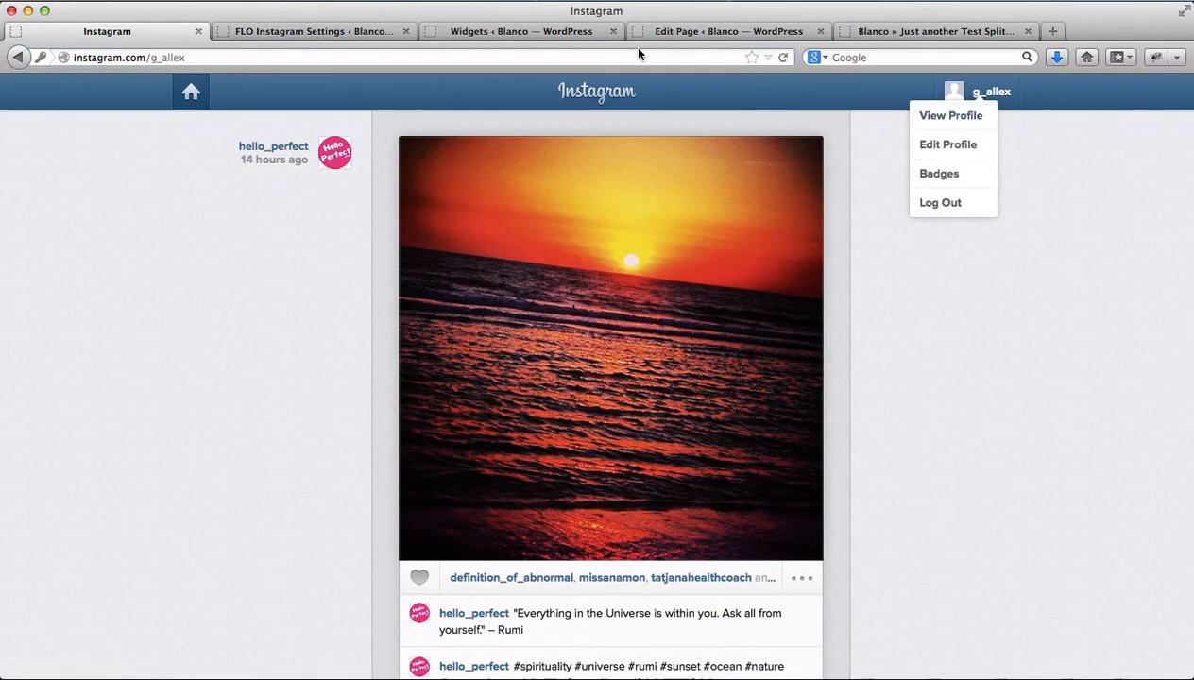
{"action": "left_click", "coordinate": [293, 54]}
{"action": "key", "text": "ctrl+c"}
Step: Paste the copied address as the follow button's Instagram profile URL in the page editor and insert the shortcode
{"action": "key", "text": "ctrl+shift+Tab"}
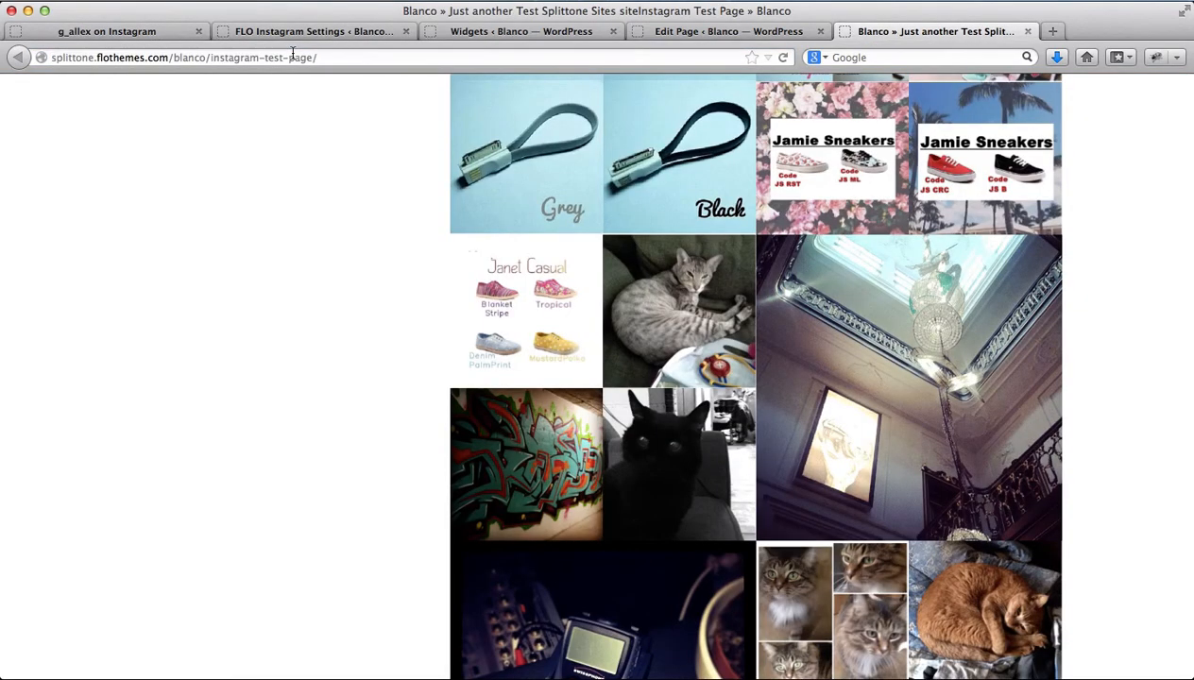
{"action": "key", "text": "ctrl+shift+Tab"}
{"action": "key", "text": "ctrl+v"}
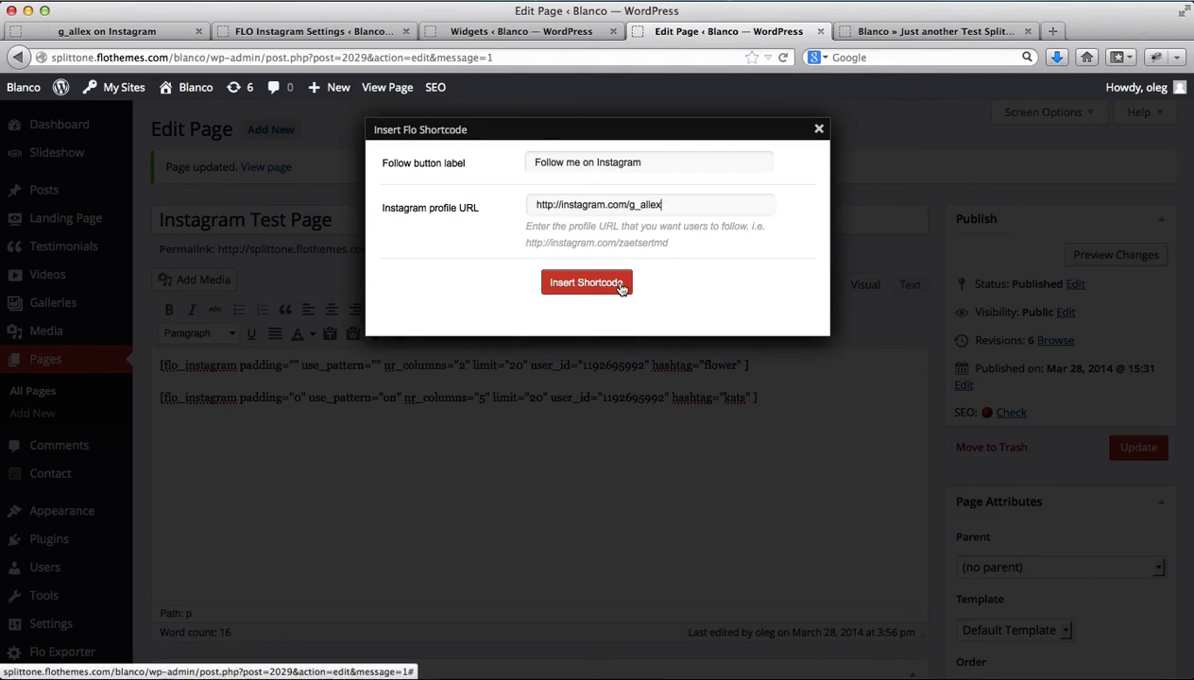
{"action": "left_click", "coordinate": [586, 283]}
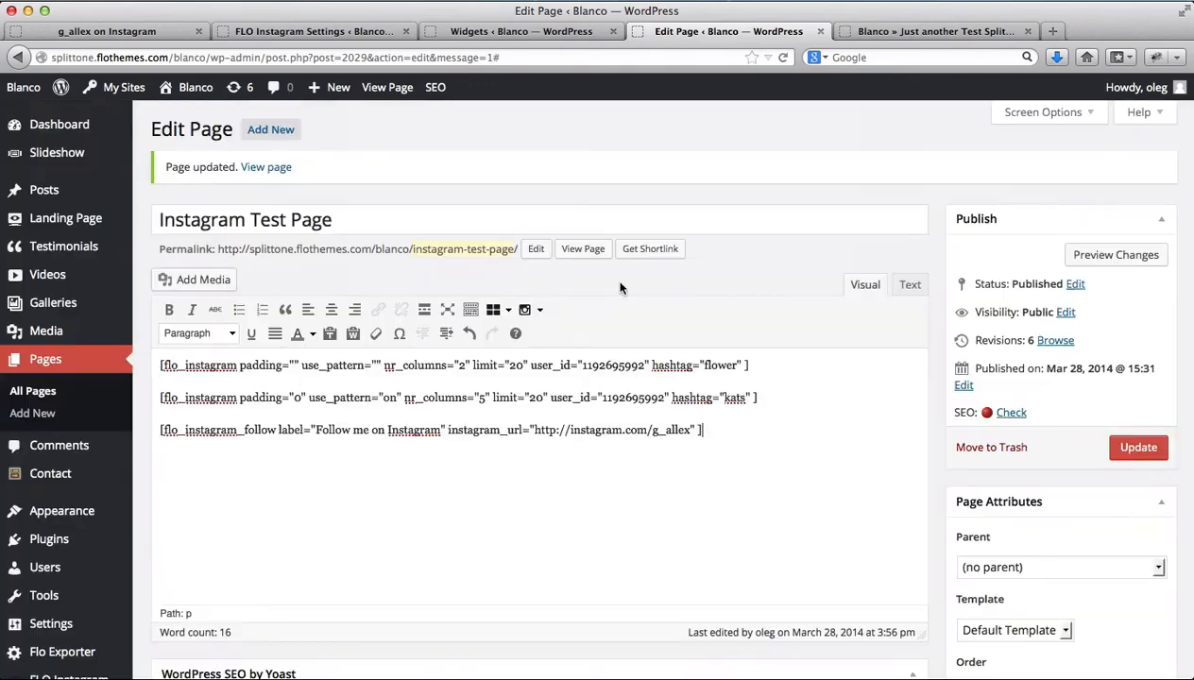
Step: Move the follow button shortcode from below the feeds to its own line above both feed shortcodes
{"action": "triple_click", "coordinate": [544, 430]}
{"action": "key", "text": "ctrl+c"}
{"action": "key", "text": "BackSpace"}
{"action": "key", "text": "BackSpace"}
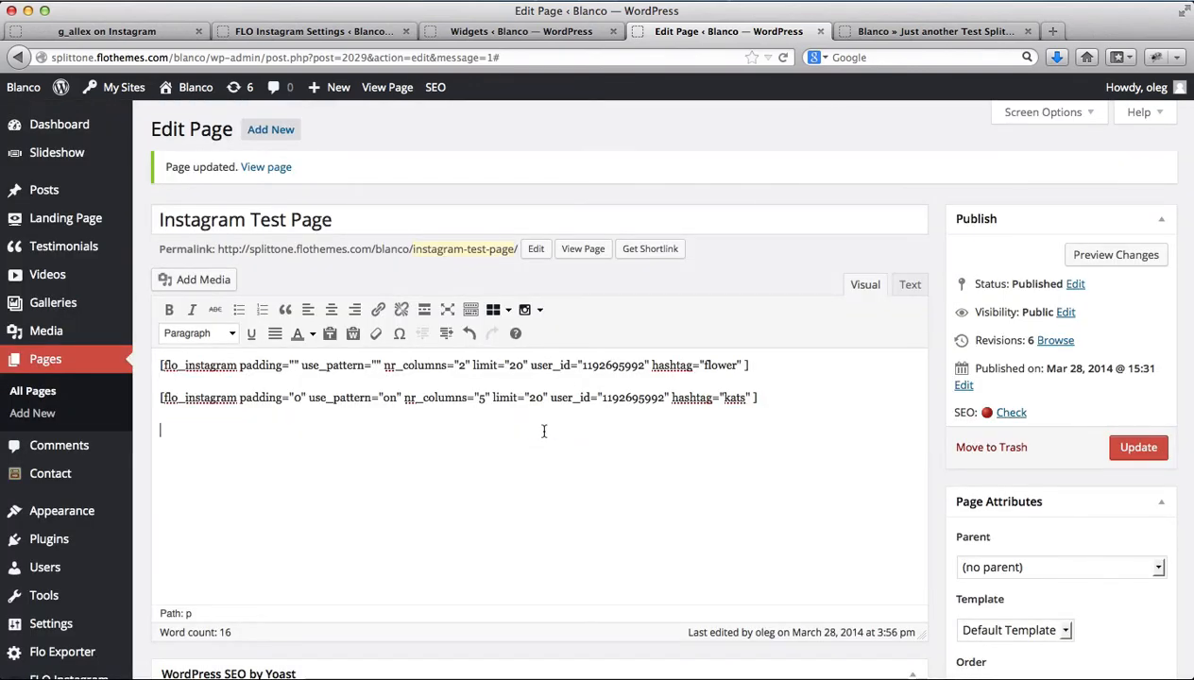
{"action": "key", "text": "Return"}
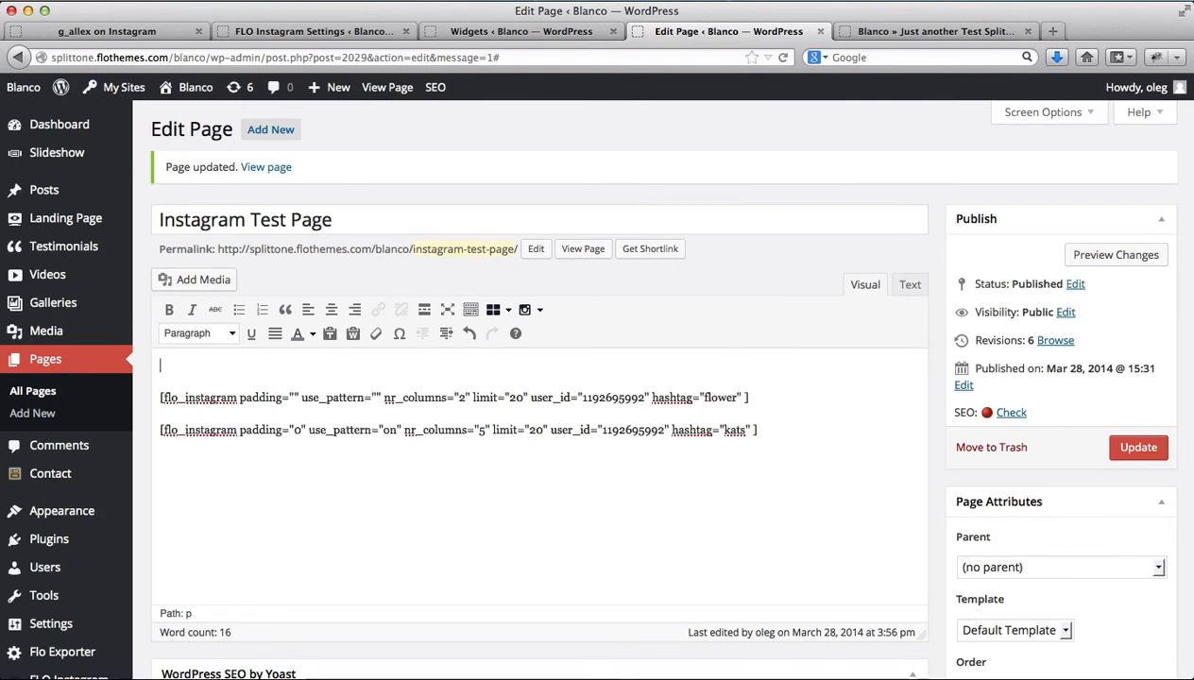
{"action": "key", "text": "ctrl+v"}
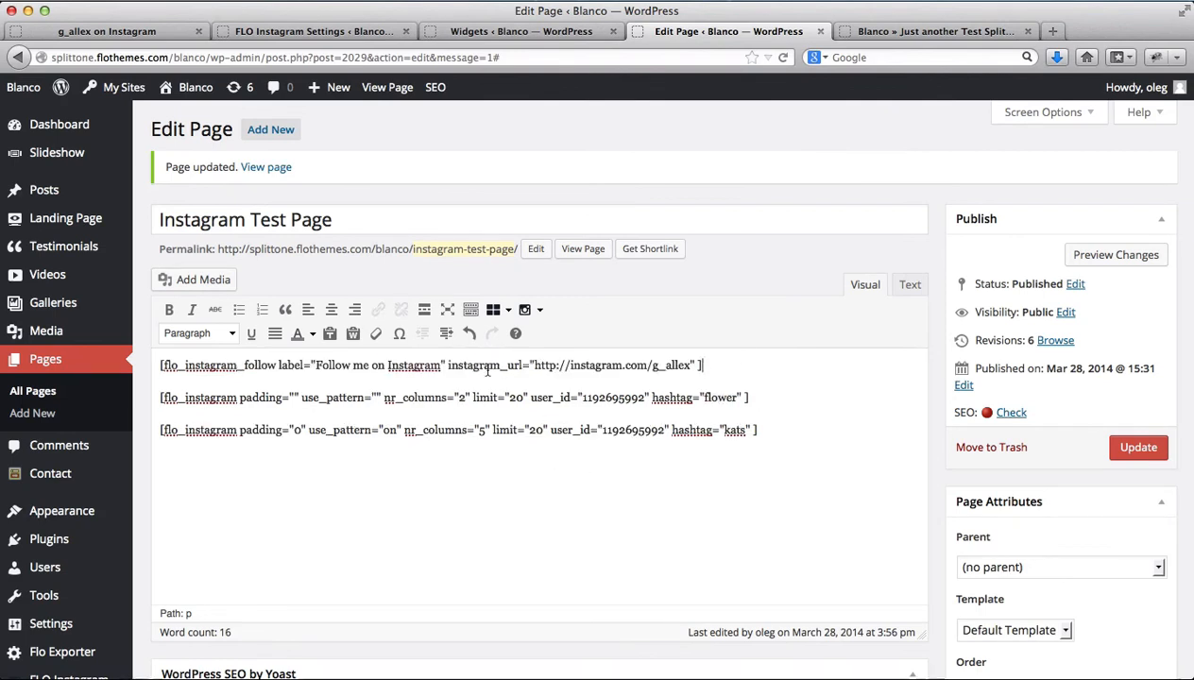
Step: Center-align the follow button shortcode line in the page content
{"action": "double_click", "coordinate": [488, 366]}
{"action": "triple_click", "coordinate": [488, 366]}
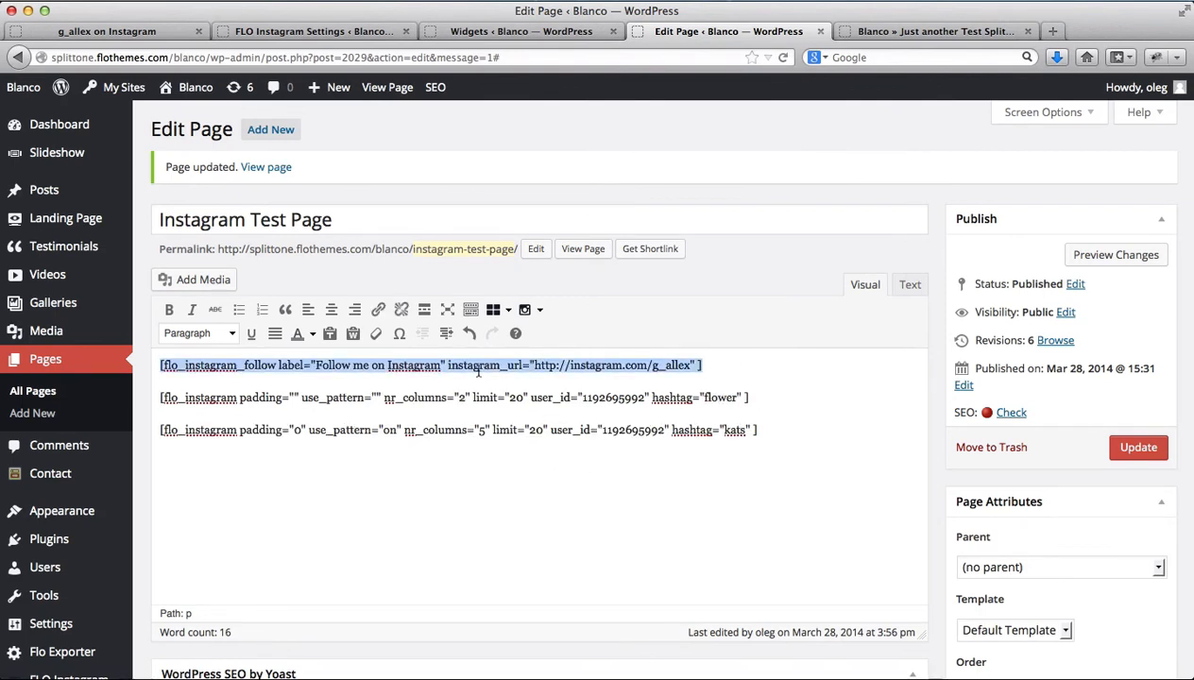
{"action": "left_click", "coordinate": [331, 310]}
{"action": "left_click", "coordinate": [882, 381]}
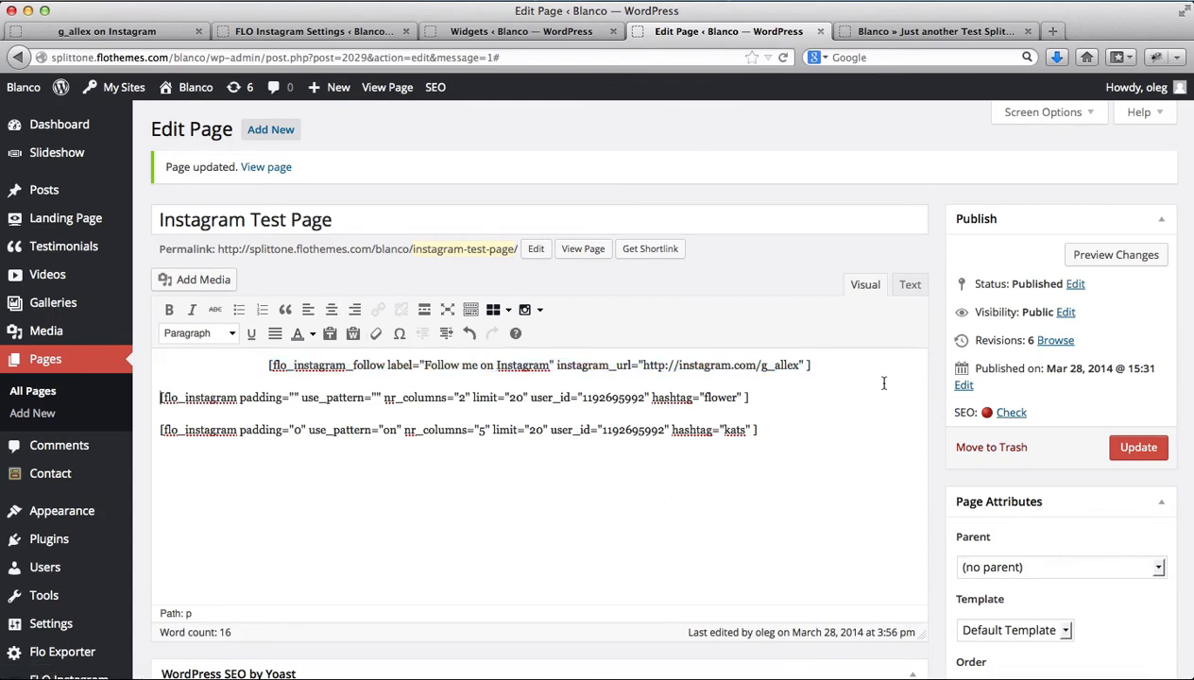
Step: Update the page and reload the published Instagram Test Page to check the follow button above the feeds
{"action": "left_click", "coordinate": [1140, 448]}
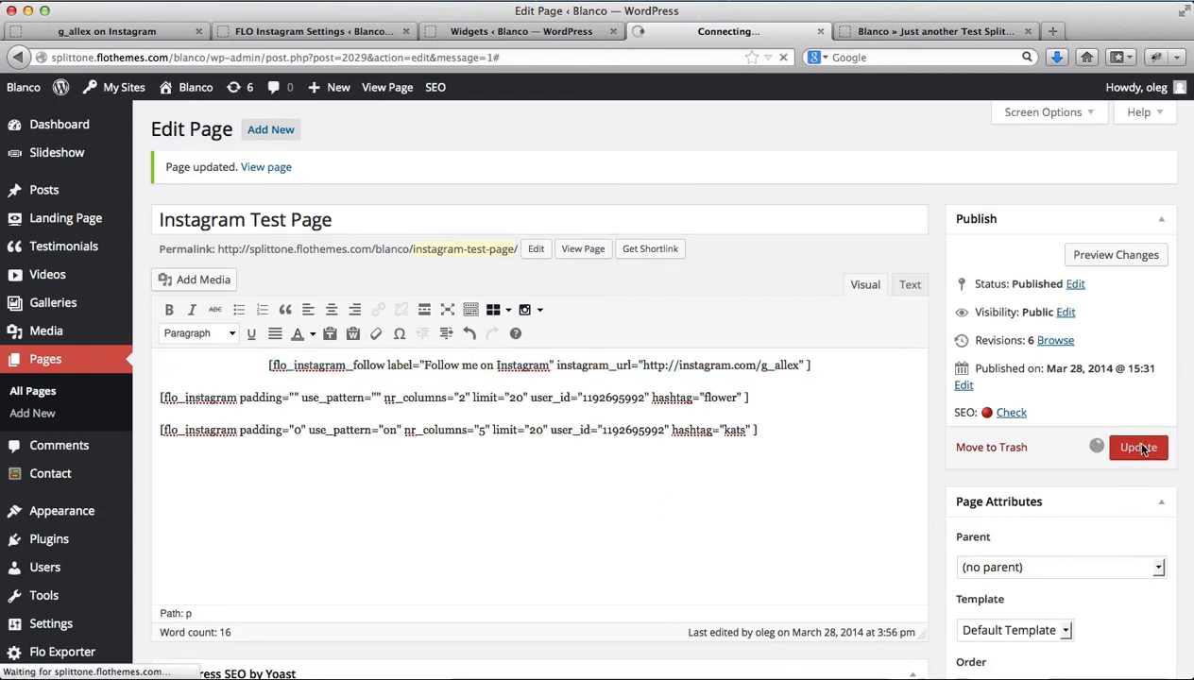
{"action": "key", "text": "ctrl+Tab"}
{"action": "key", "text": "super+r"}
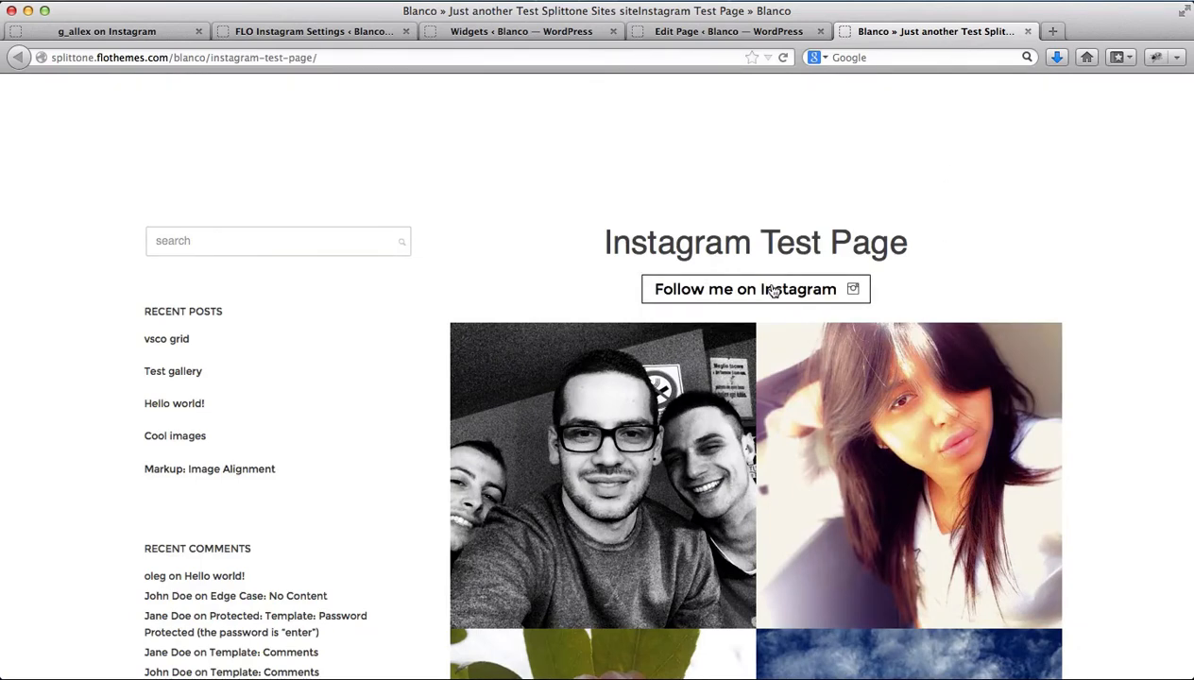
{"action": "scroll", "coordinate": [918, 242], "scroll_direction": "down", "scroll_amount": 5}
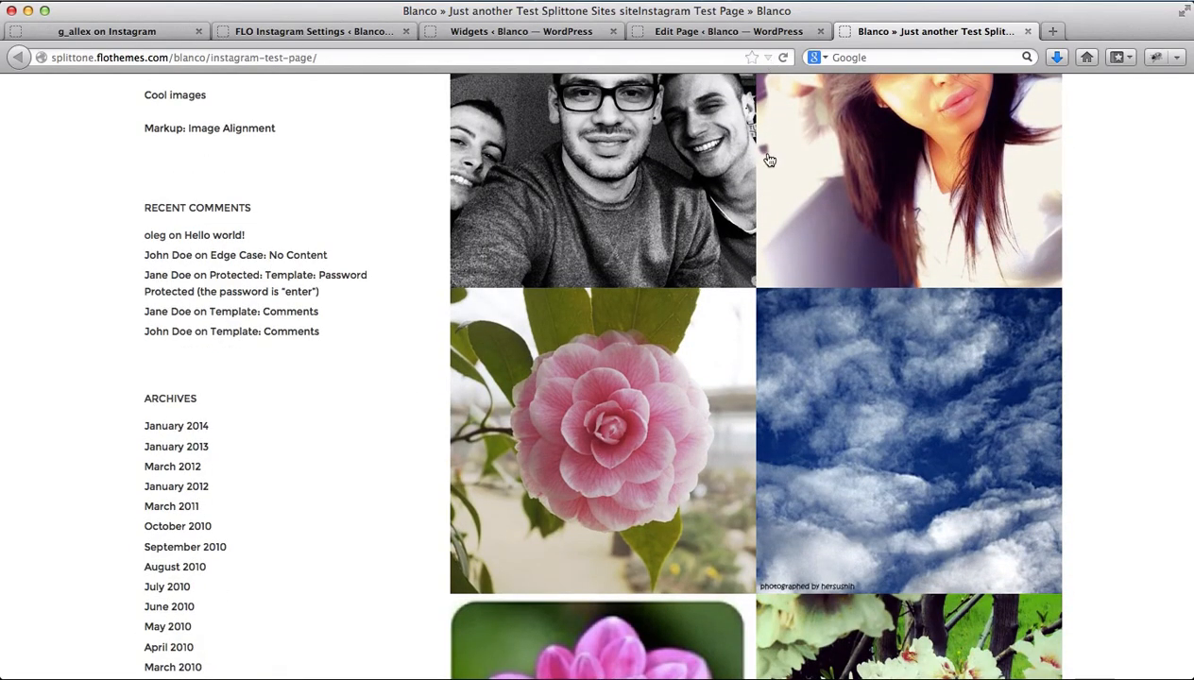
Step: Delete both feed shortcodes from the page content, keeping only the follow button shortcode
{"action": "left_click", "coordinate": [715, 29]}
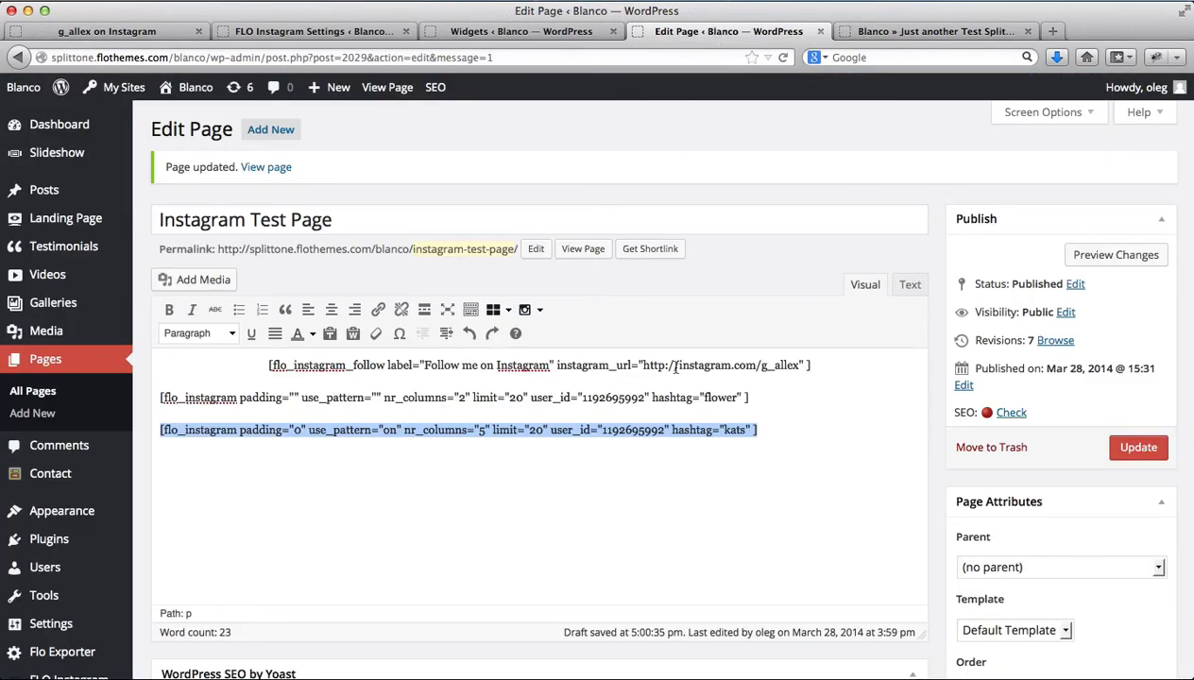
{"action": "left_click", "coordinate": [667, 483]}
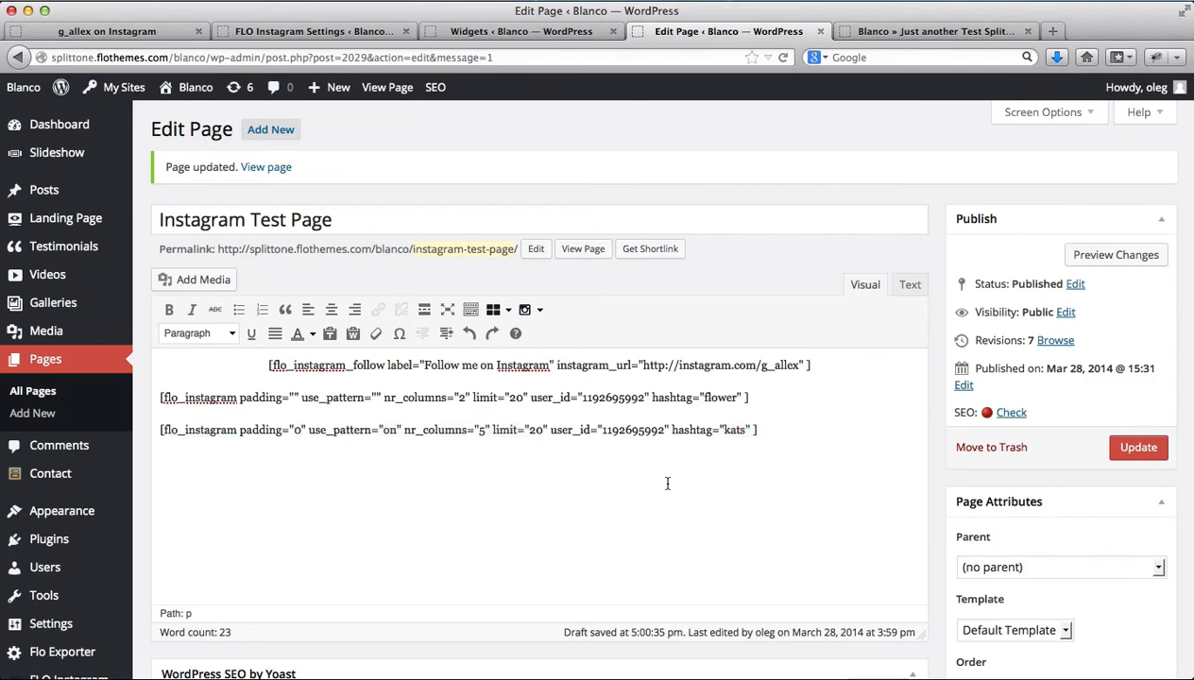
{"action": "left_click_drag", "start_coordinate": [776, 431], "coordinate": [151, 403]}
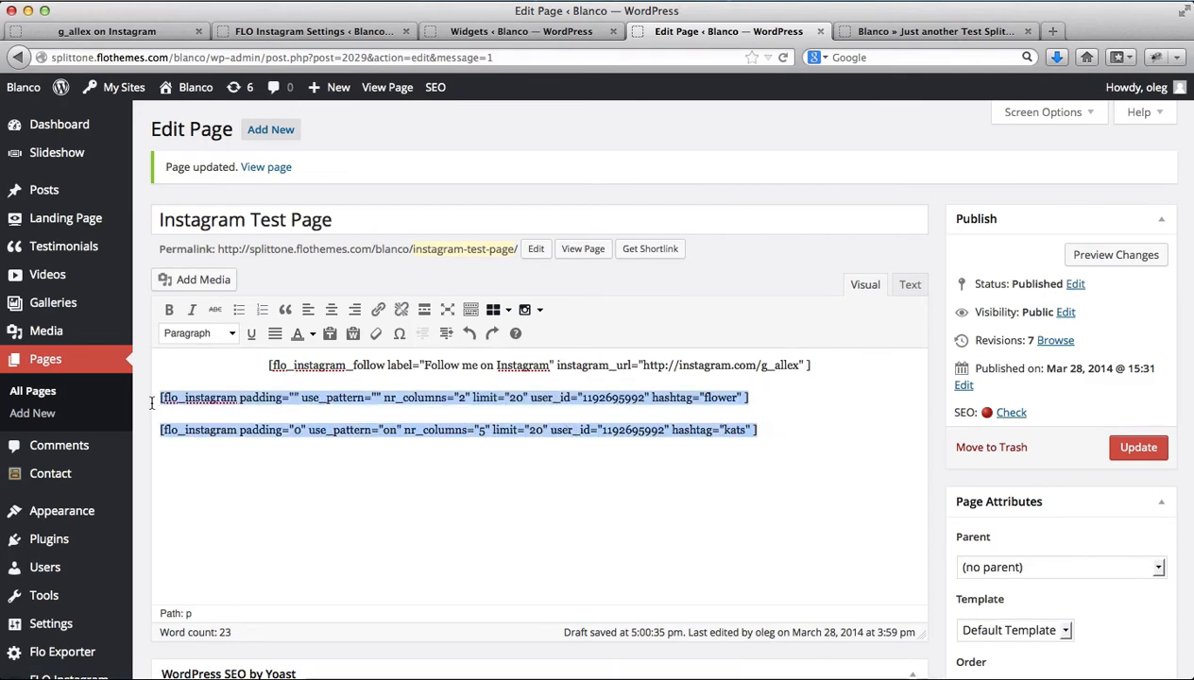
{"action": "key", "text": "BackSpace"}
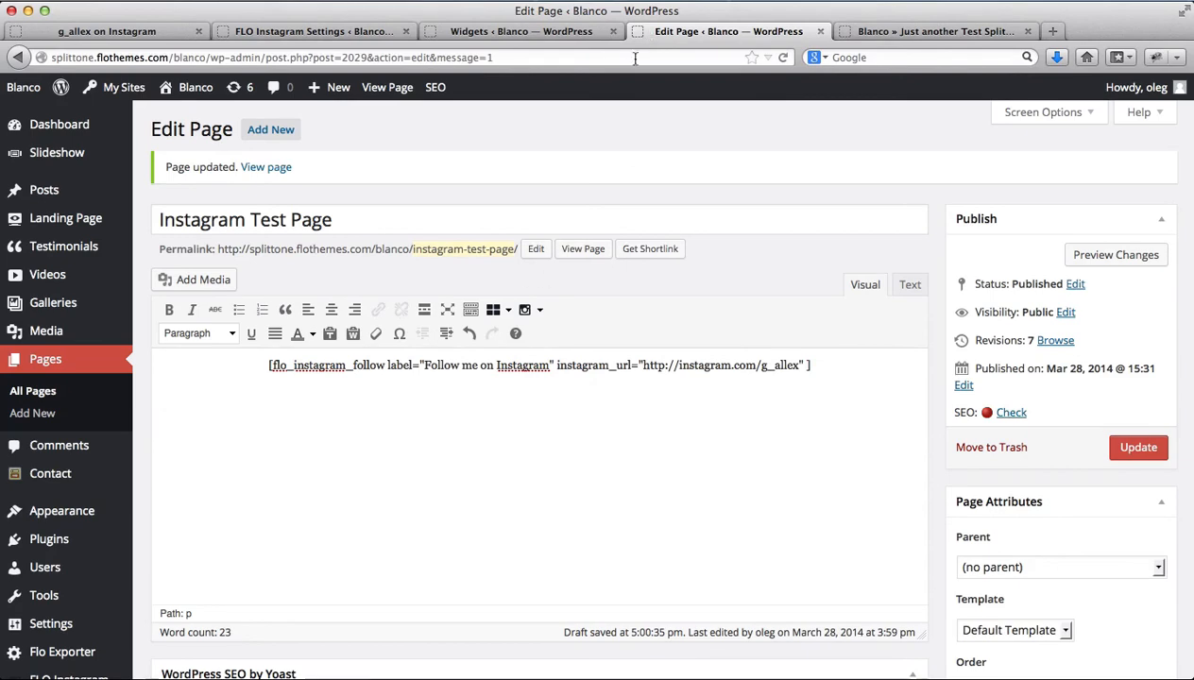
Step: Start a new Instagram feed shortcode below the follow button and open the plugin settings for finding another user ID
{"action": "left_click", "coordinate": [539, 314]}
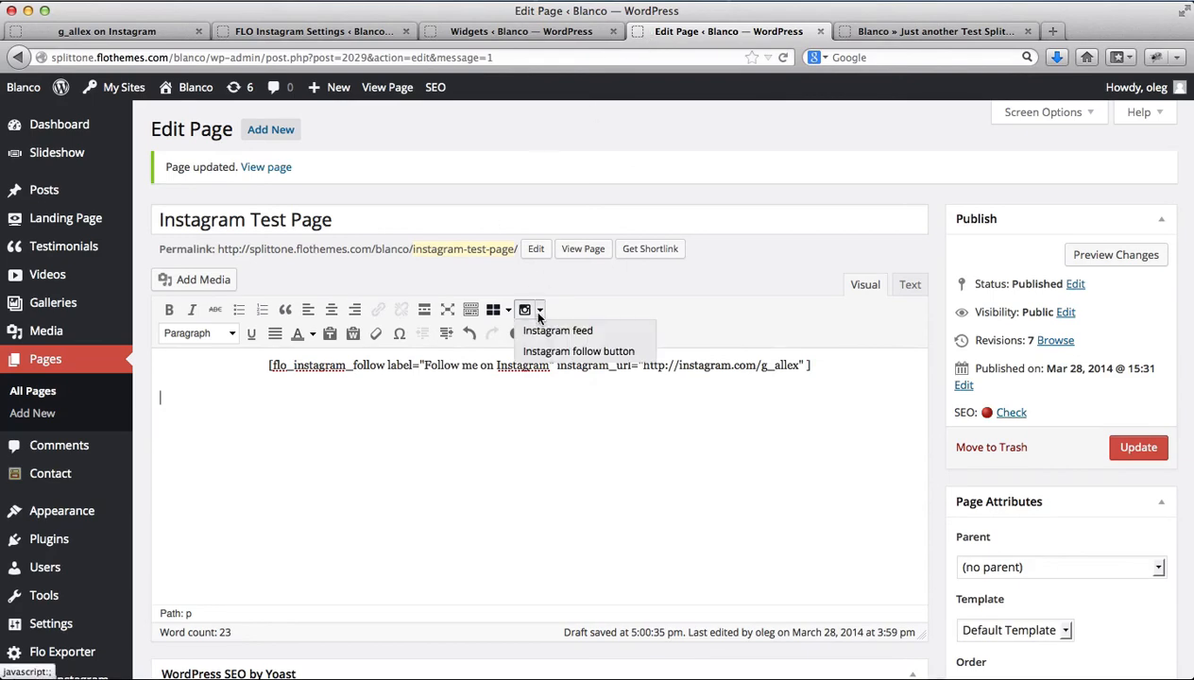
{"action": "left_click", "coordinate": [557, 332]}
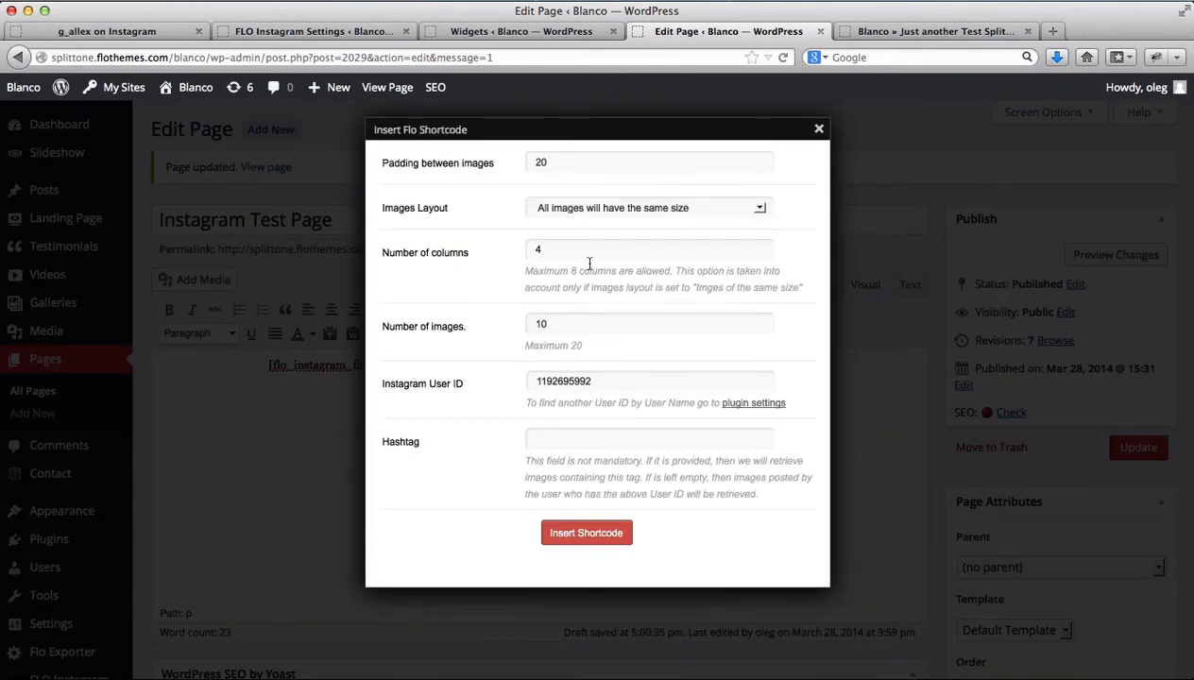
{"action": "double_click", "coordinate": [617, 383]}
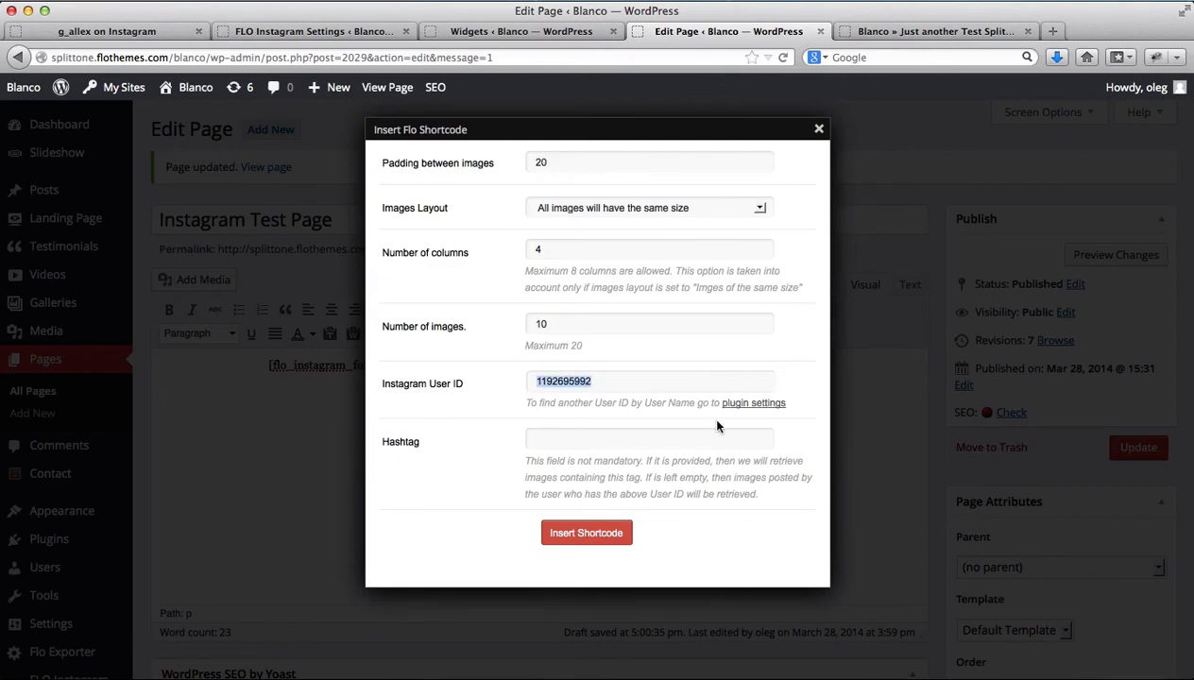
{"action": "left_click", "coordinate": [753, 404]}
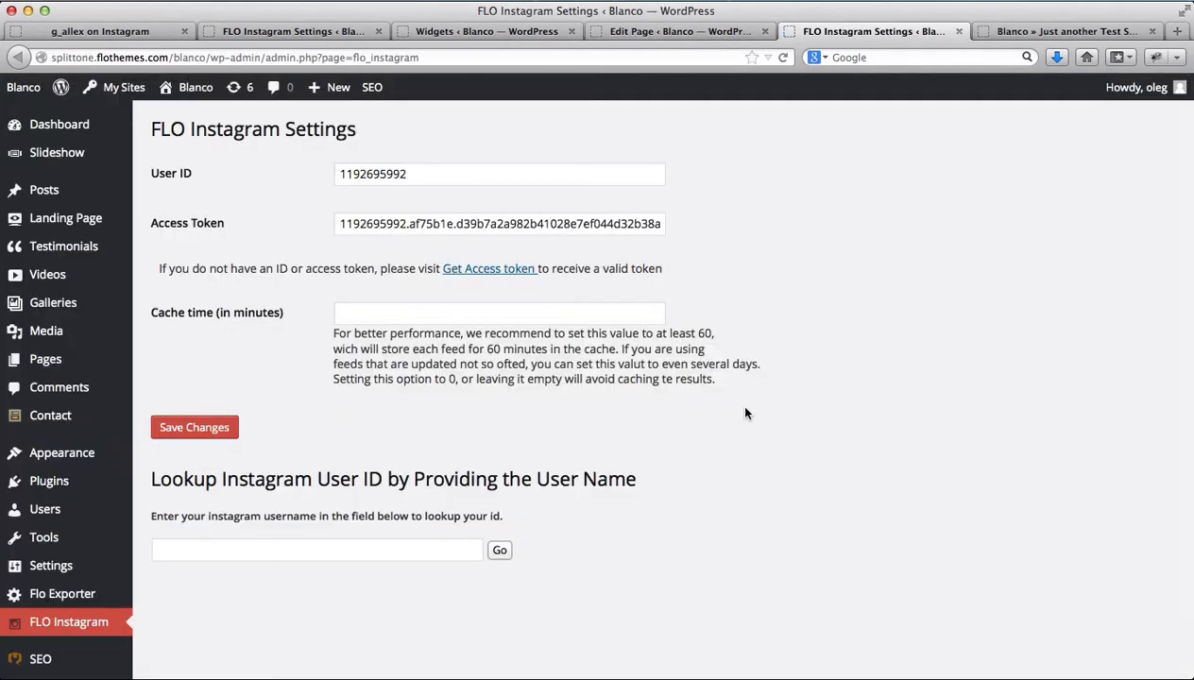
Step: Look up another account's Instagram user ID by its username and copy the ID of the exact username match
{"action": "left_click", "coordinate": [333, 547]}
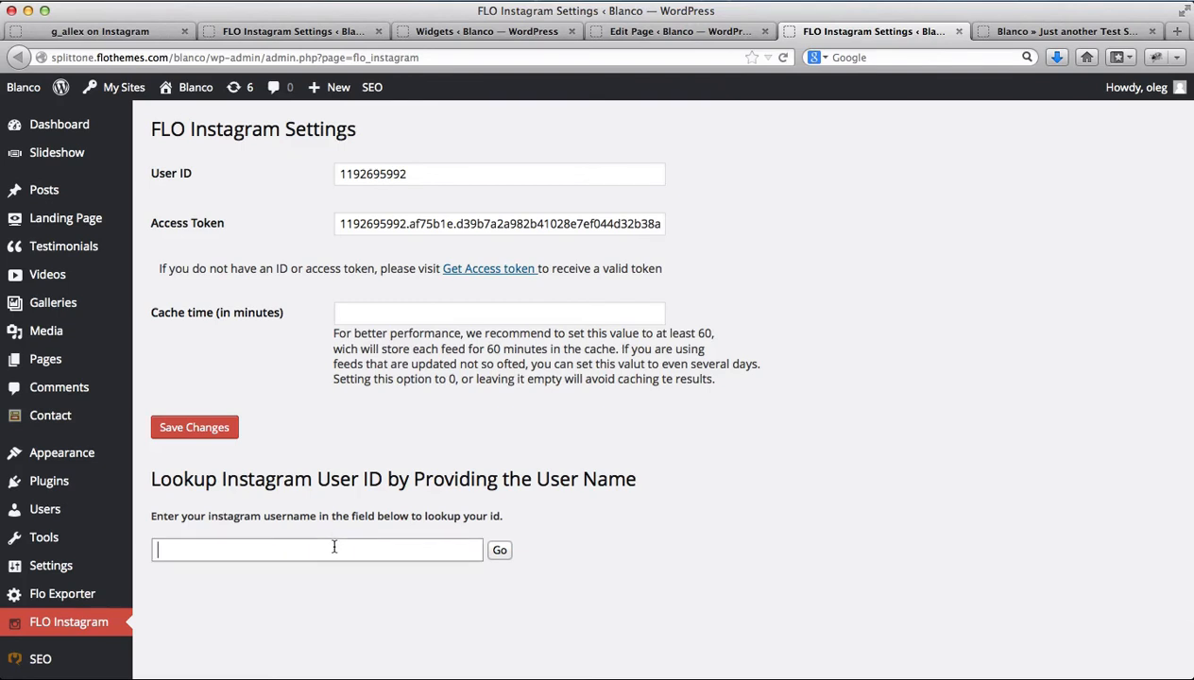
{"action": "type", "text": "zexz"}
{"action": "left_click", "coordinate": [501, 553]}
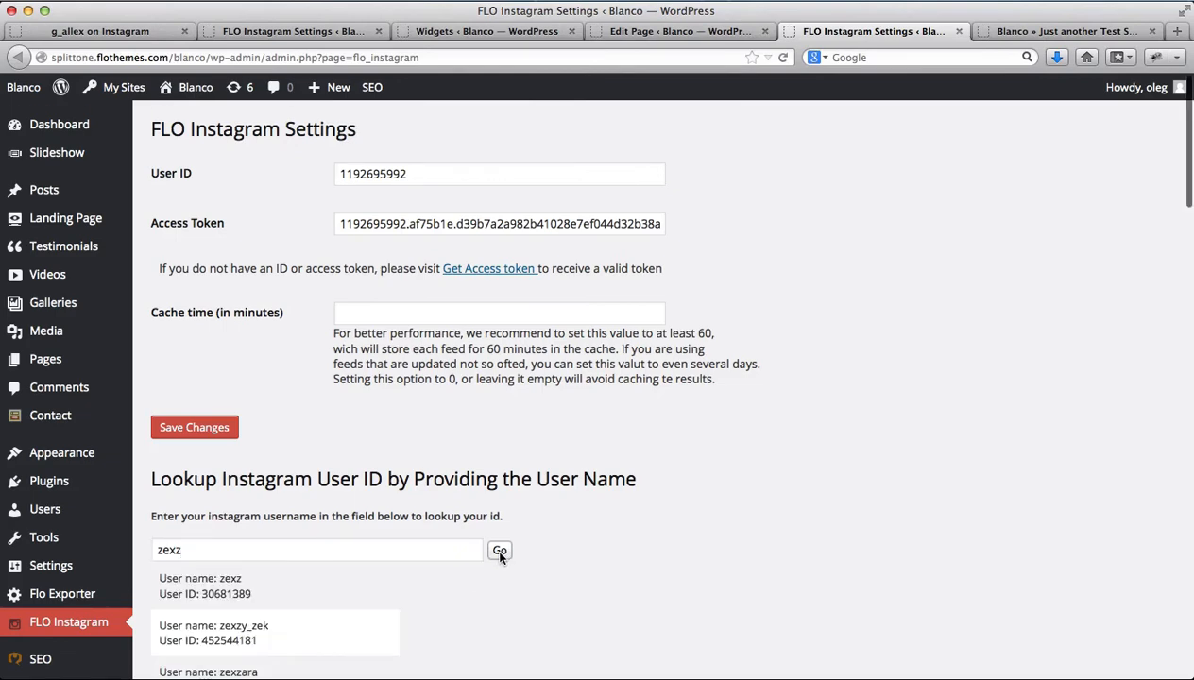
{"action": "scroll", "coordinate": [501, 556], "scroll_direction": "down", "scroll_amount": 5}
{"action": "scroll", "coordinate": [253, 470], "scroll_direction": "down", "scroll_amount": 3}
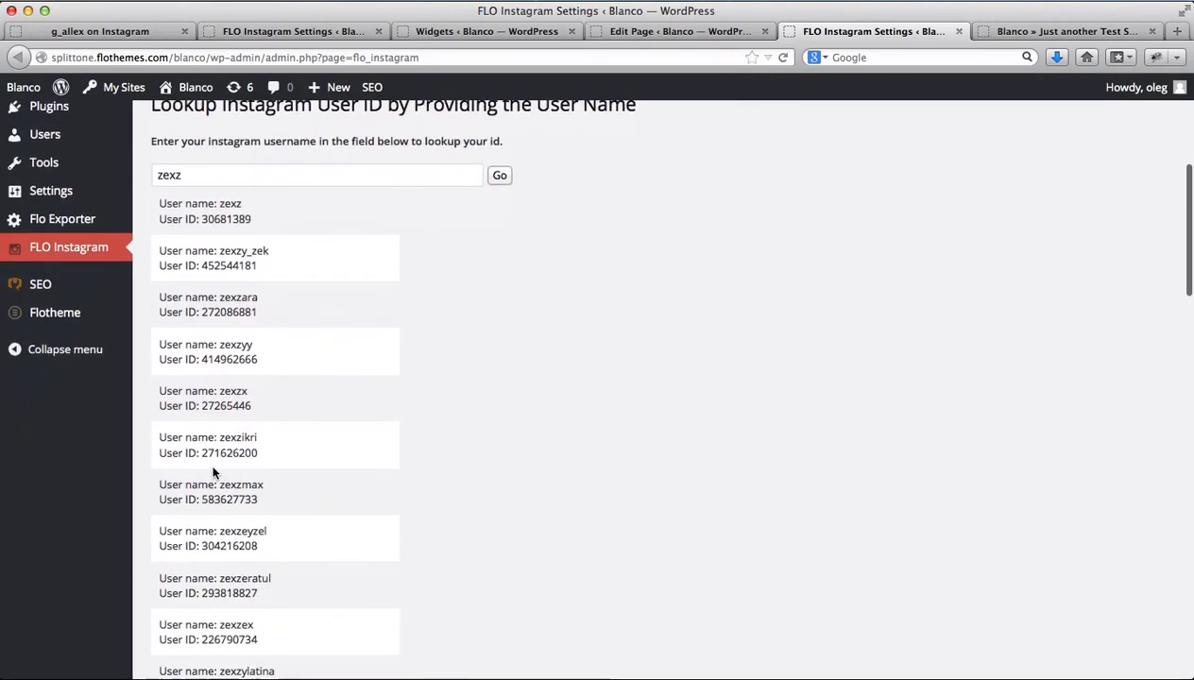
{"action": "scroll", "coordinate": [213, 473], "scroll_direction": "up", "scroll_amount": 3}
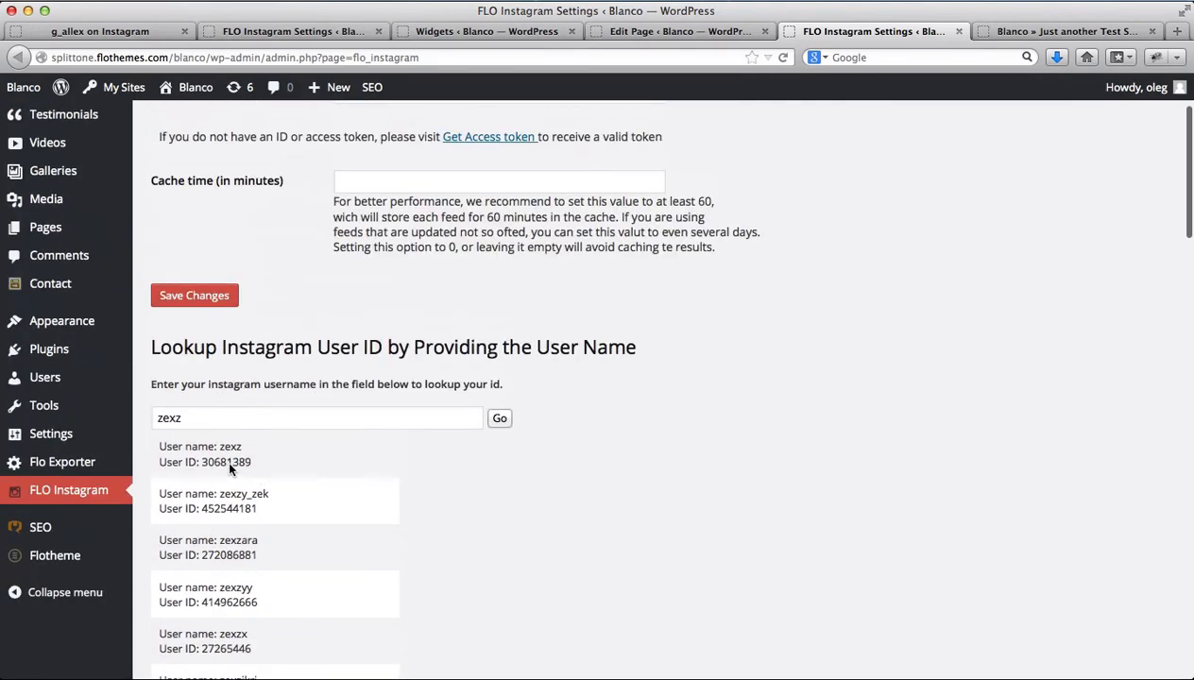
{"action": "double_click", "coordinate": [229, 463]}
{"action": "key", "text": "super+c"}
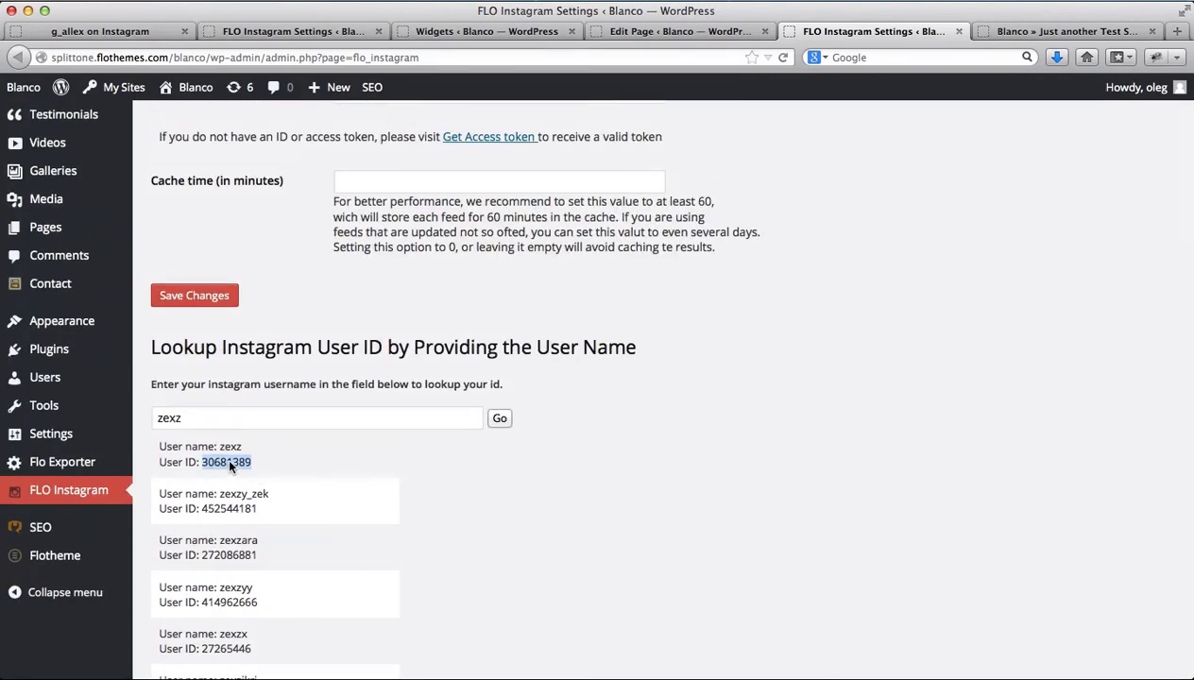
Step: Replace the new feed's Instagram user ID with the copied one and insert the shortcode without a hashtag
{"action": "key", "text": "ctrl+shift+Tab"}
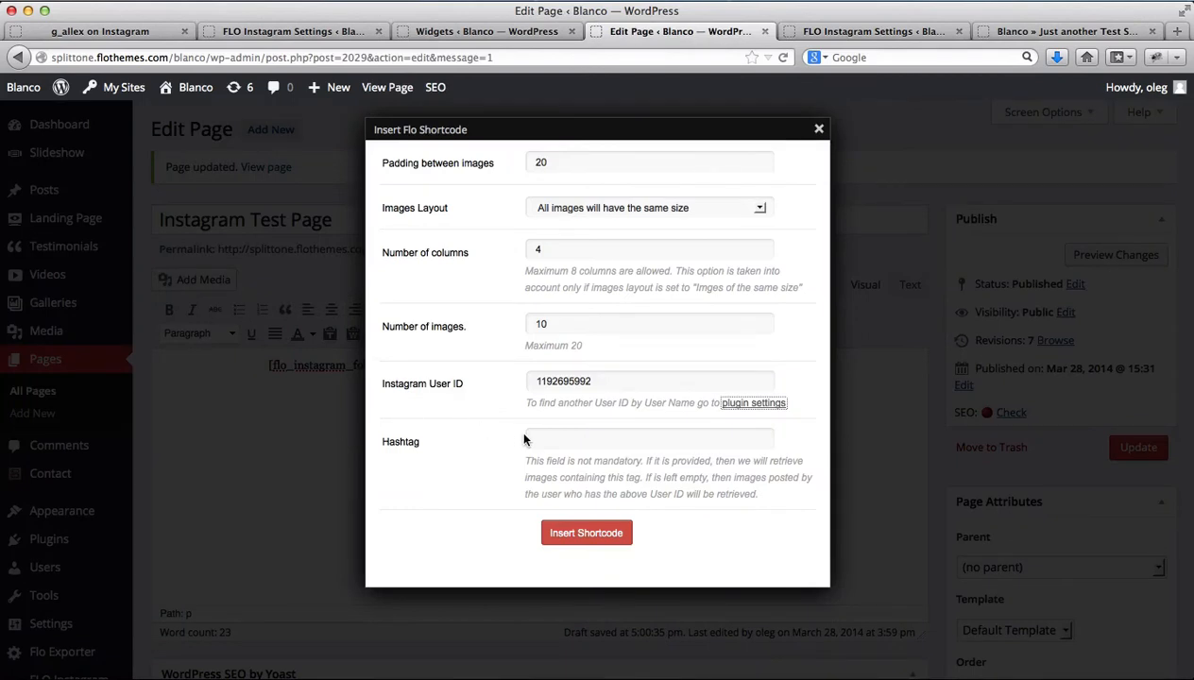
{"action": "double_click", "coordinate": [615, 383]}
{"action": "key", "text": "super+v"}
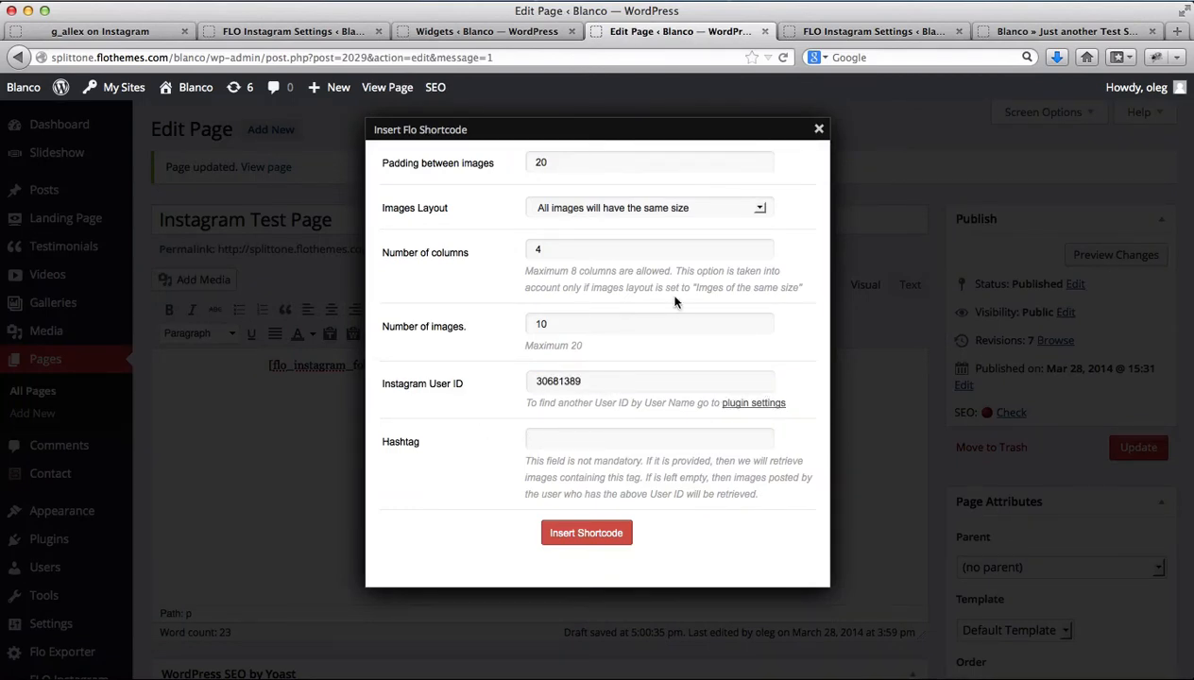
{"action": "left_click", "coordinate": [662, 158]}
{"action": "left_click", "coordinate": [587, 535]}
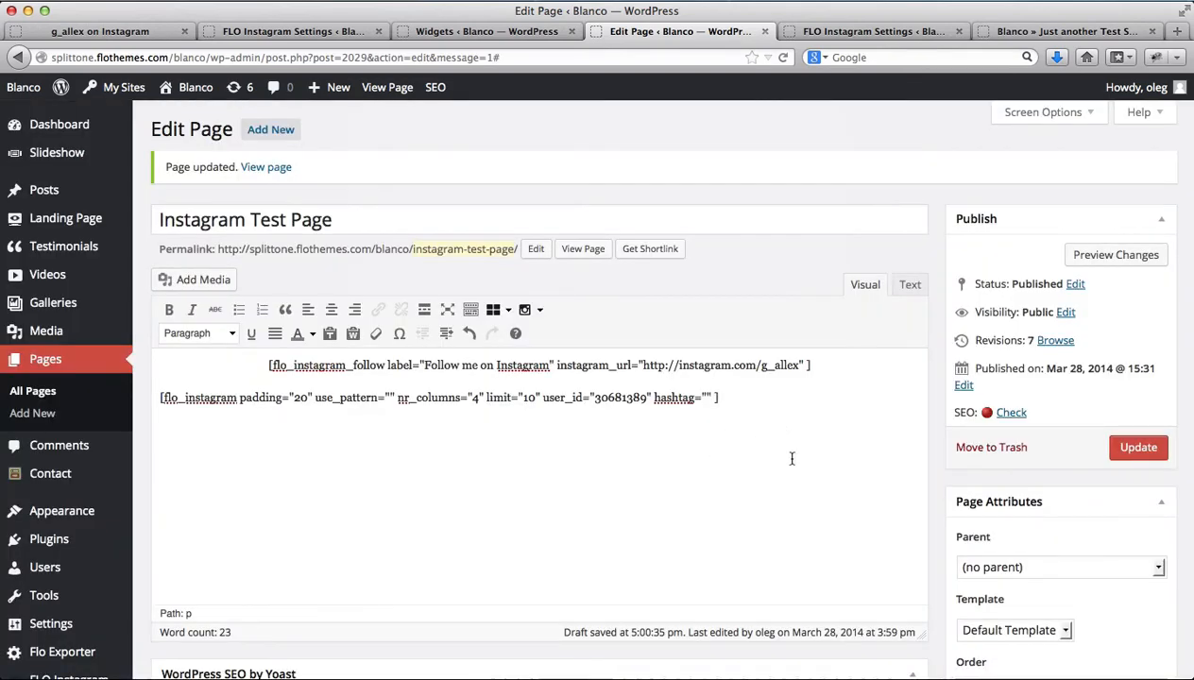
Step: Update the page, close the extra plugin settings tab, and reload the published page to view the other account's feed
{"action": "left_click", "coordinate": [1132, 453]}
{"action": "left_click", "coordinate": [884, 32]}
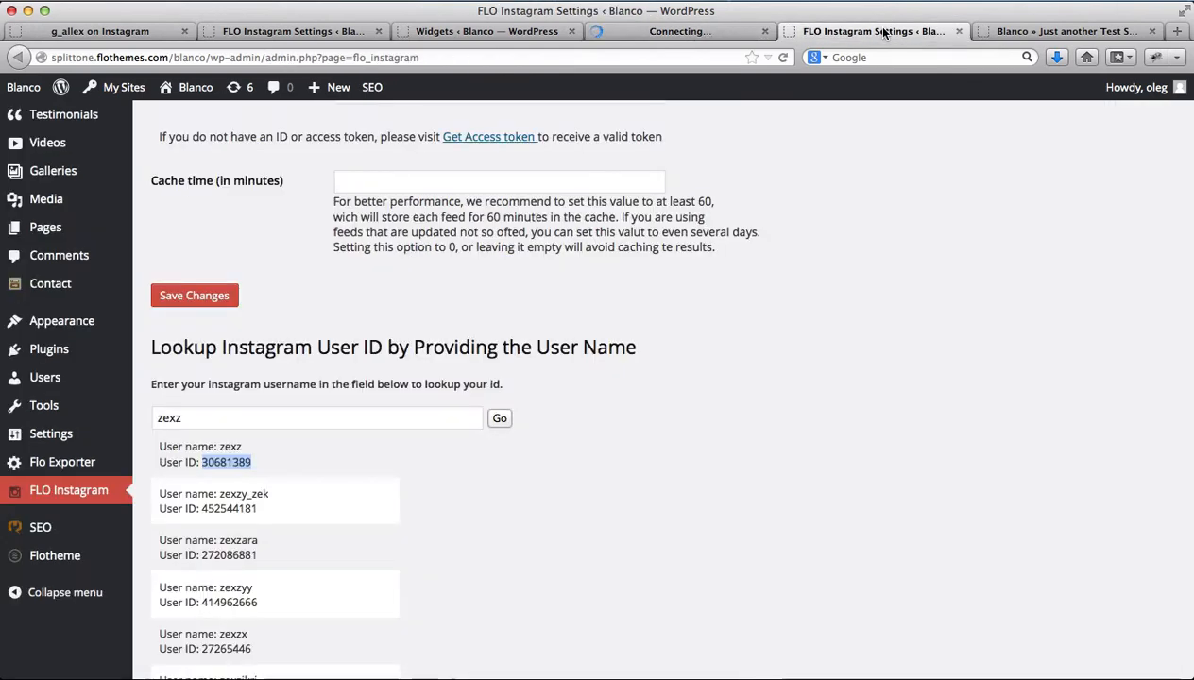
{"action": "key", "text": "super+w"}
{"action": "key", "text": "super+r"}
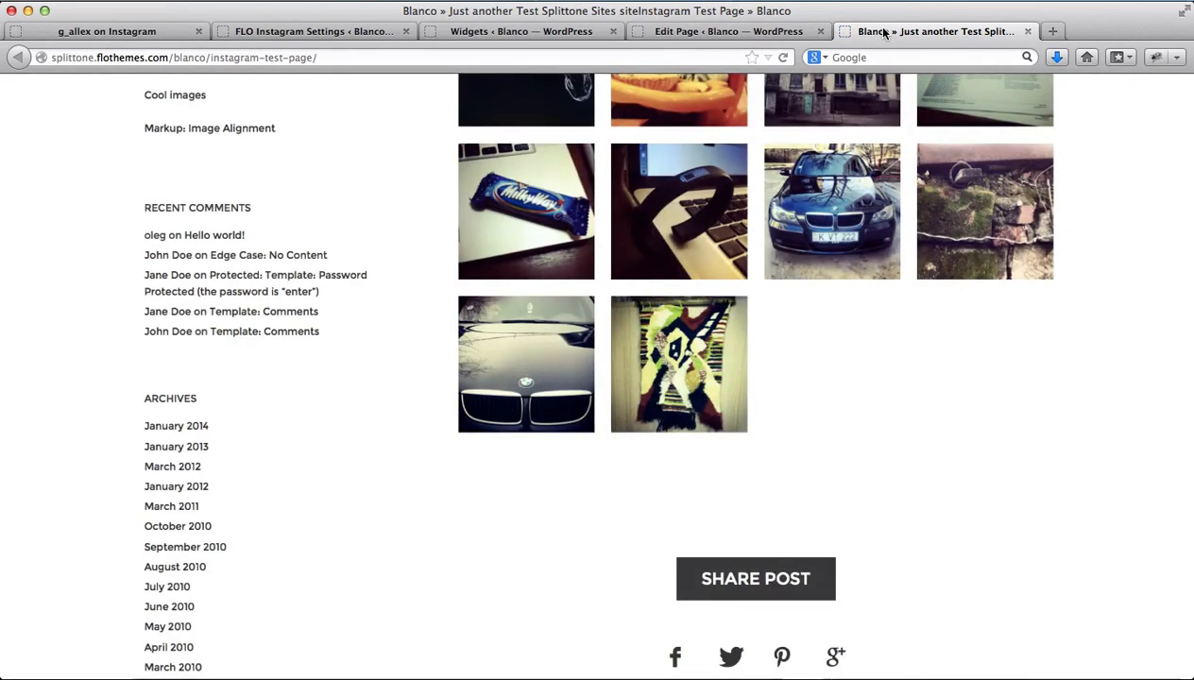
{"action": "scroll", "coordinate": [919, 353], "scroll_direction": "up", "scroll_amount": 5}
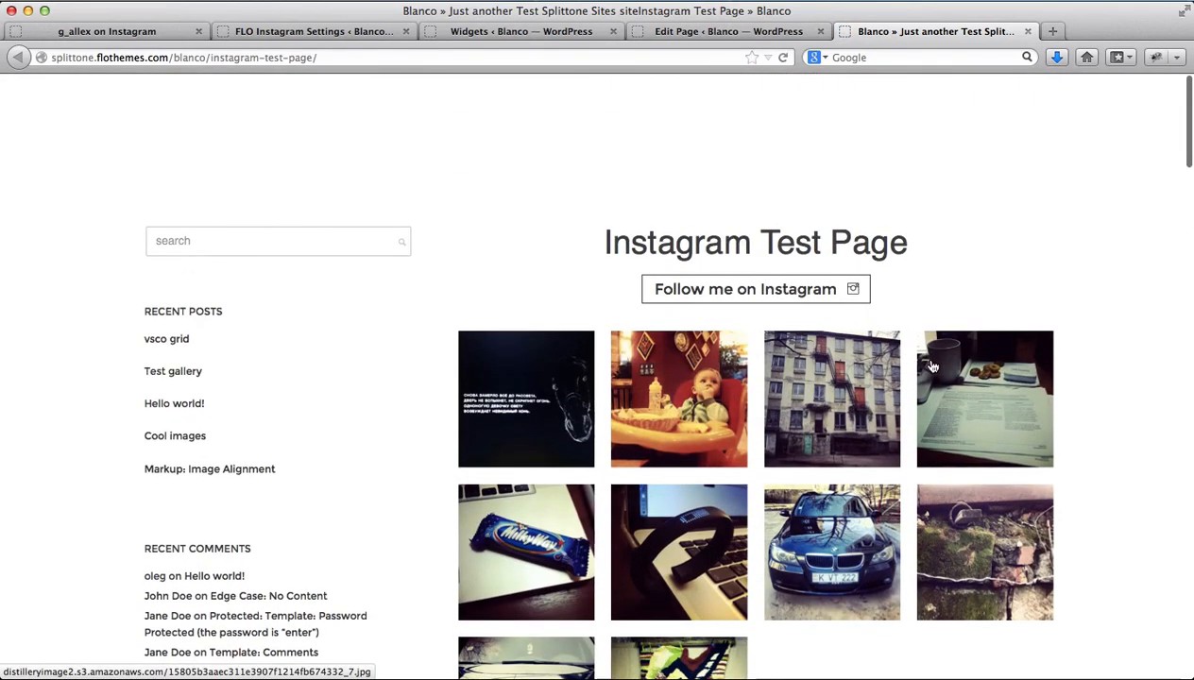
{"action": "scroll", "coordinate": [932, 366], "scroll_direction": "down", "scroll_amount": 3}
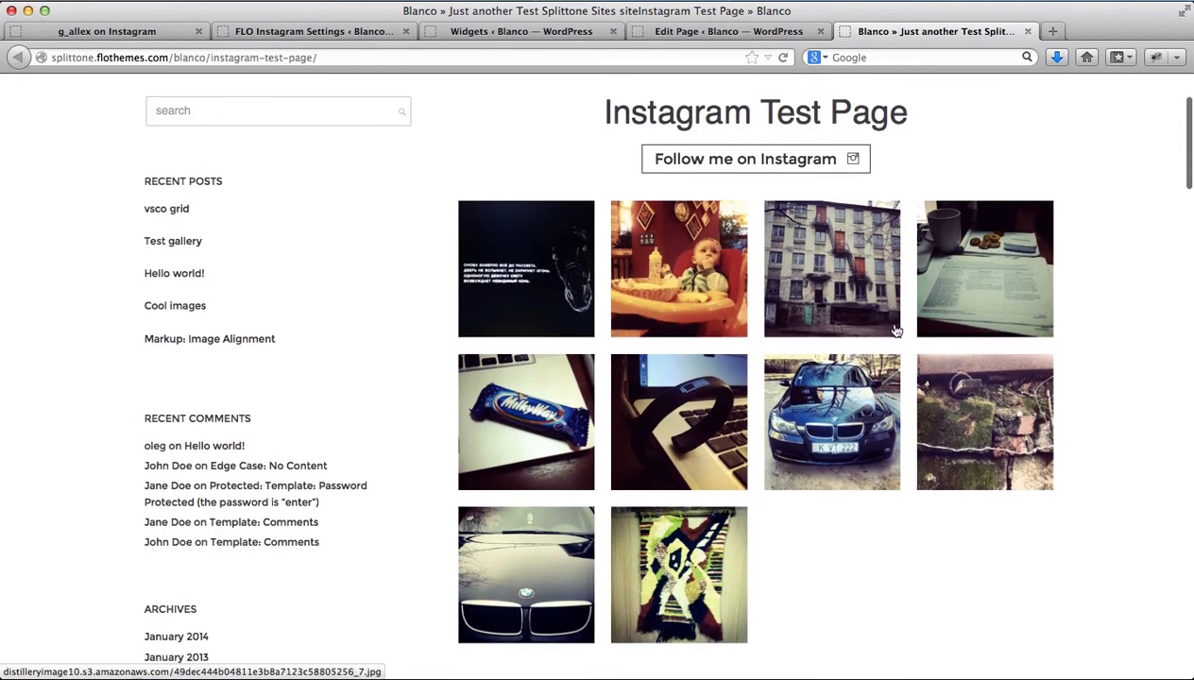
Step: Examine the follow button and the other account's image feed on the published Instagram Test Page
{"action": "scroll", "coordinate": [907, 388], "scroll_direction": "down", "scroll_amount": 1}
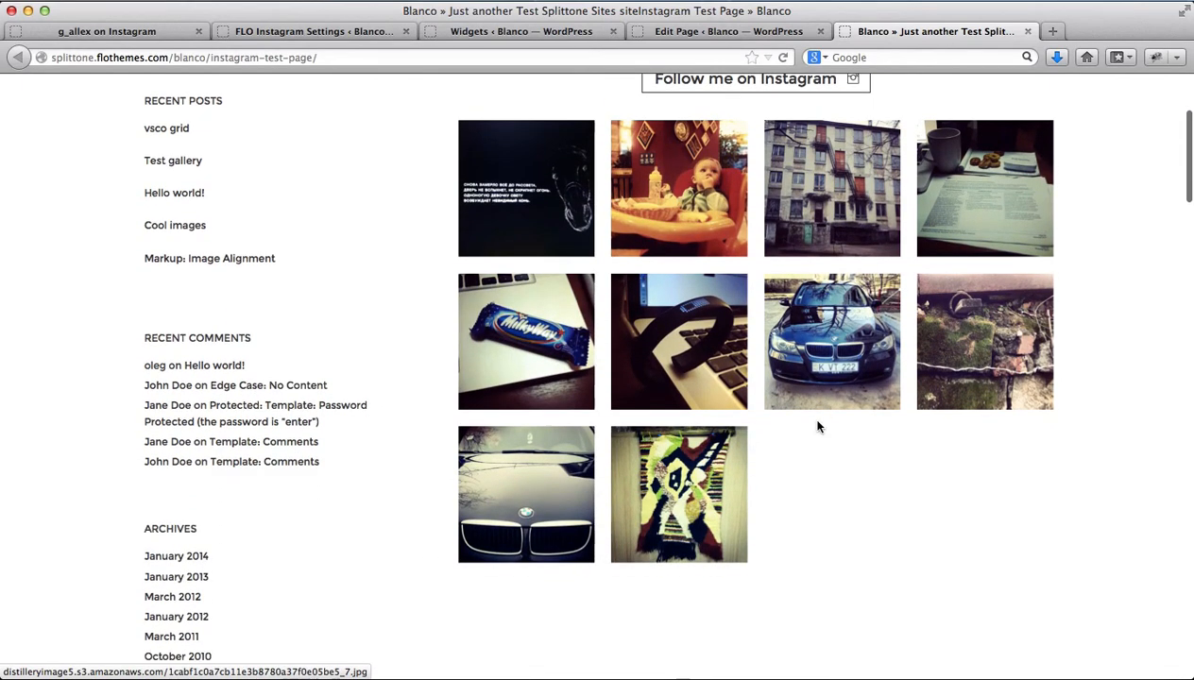
{"action": "scroll", "coordinate": [819, 428], "scroll_direction": "up", "scroll_amount": 1}
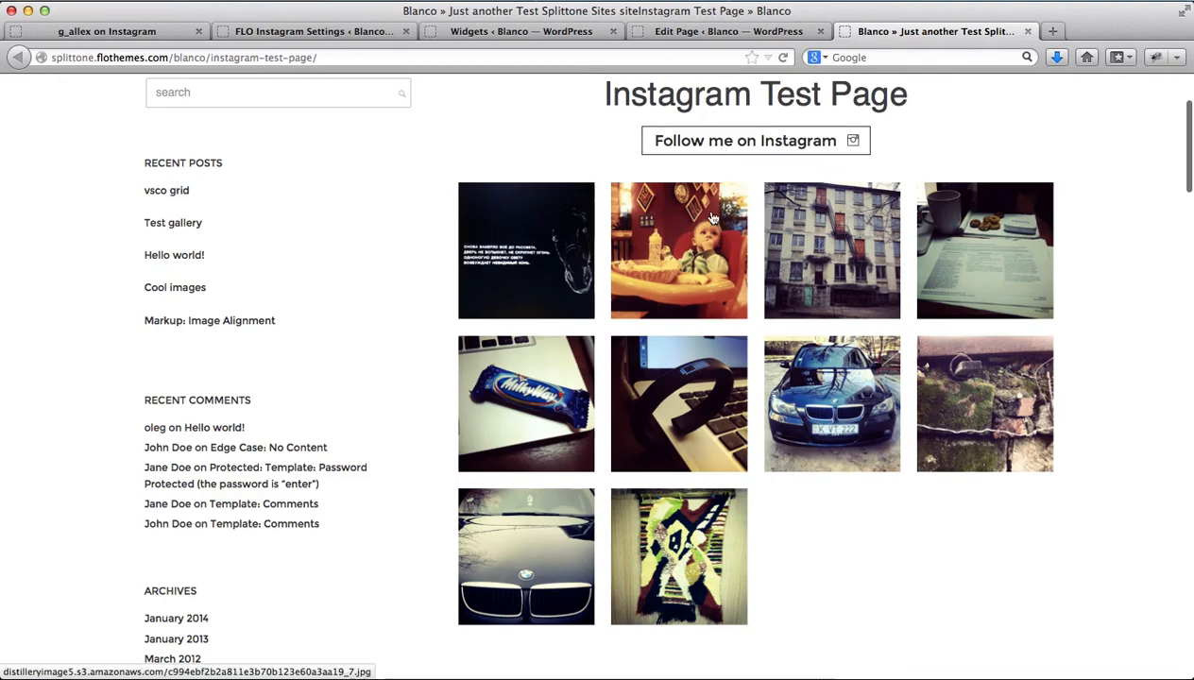
{"action": "scroll", "coordinate": [713, 217], "scroll_direction": "up", "scroll_amount": 1}
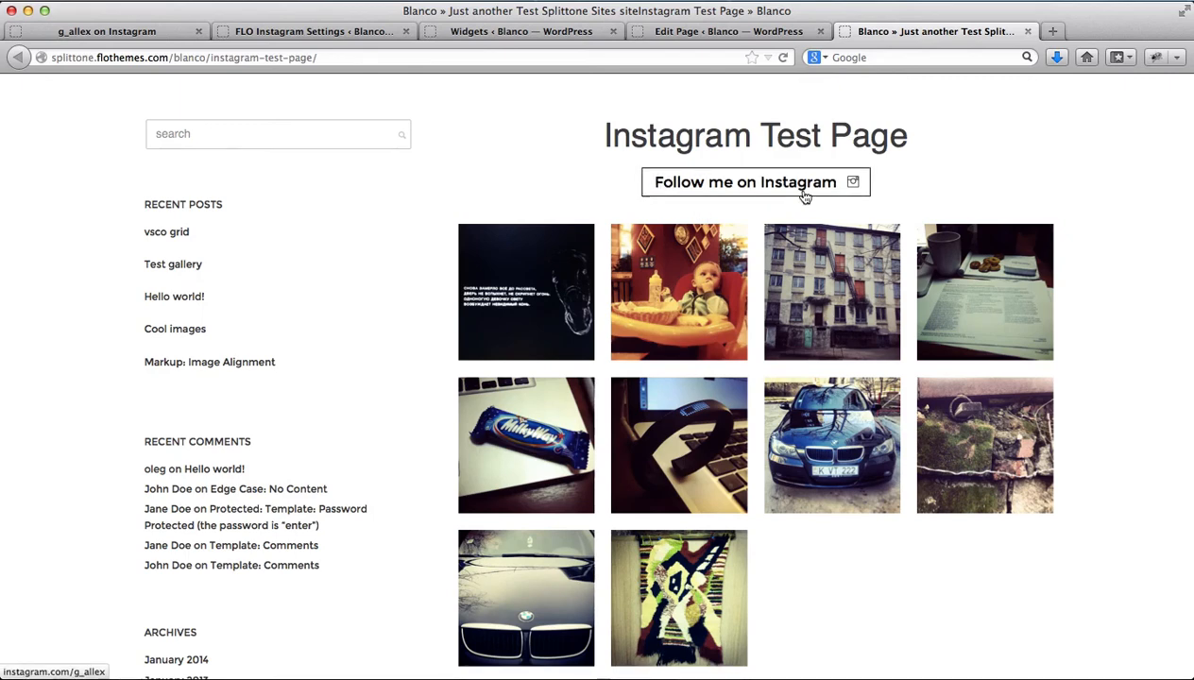
{"action": "scroll", "coordinate": [510, 267], "scroll_direction": "down", "scroll_amount": 5}
{"action": "scroll", "coordinate": [510, 266], "scroll_direction": "up", "scroll_amount": 3}
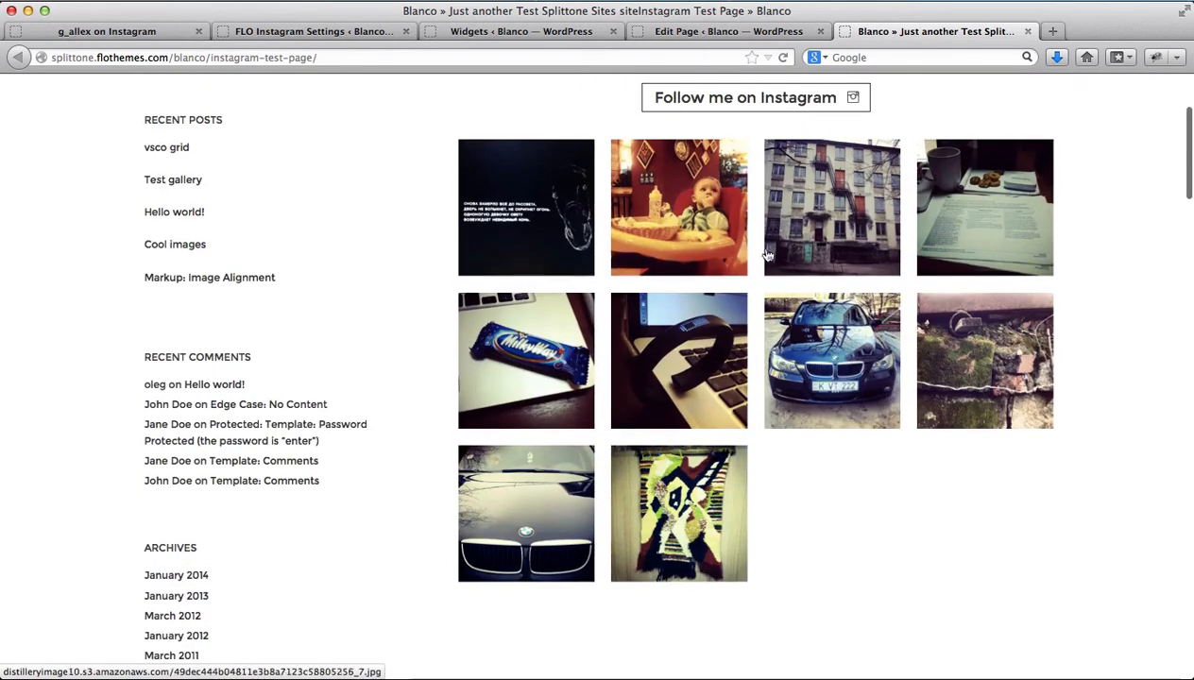
{"action": "scroll", "coordinate": [709, 248], "scroll_direction": "up", "scroll_amount": 3}
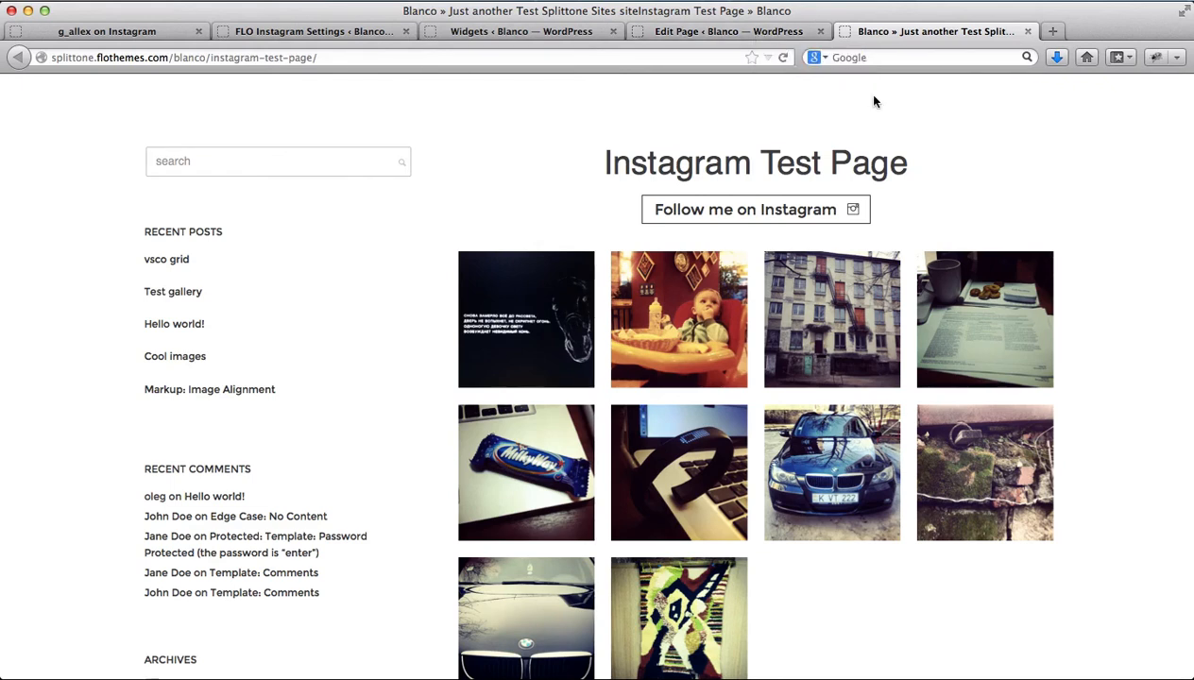
Step: Reopen the closed Flo Instagram settings, save a cache time of 60 minutes, and reload the published Instagram Test Page
{"action": "key", "text": "super+shift+t"}
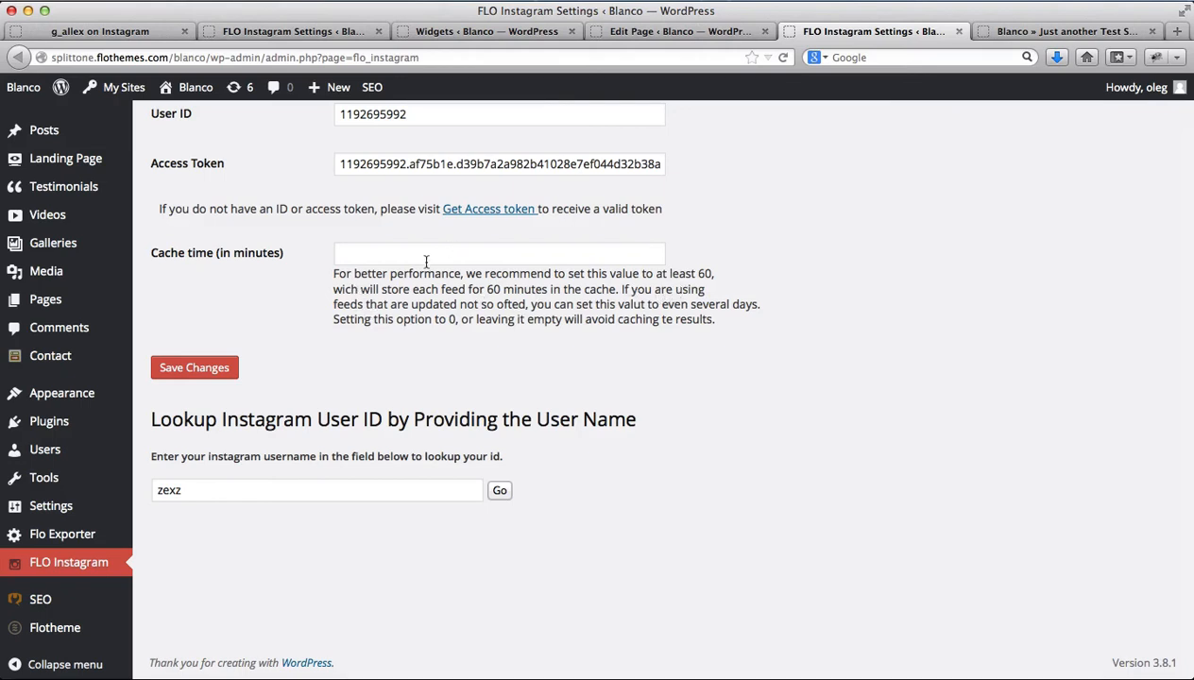
{"action": "left_click", "coordinate": [396, 257]}
{"action": "type", "text": "6"}
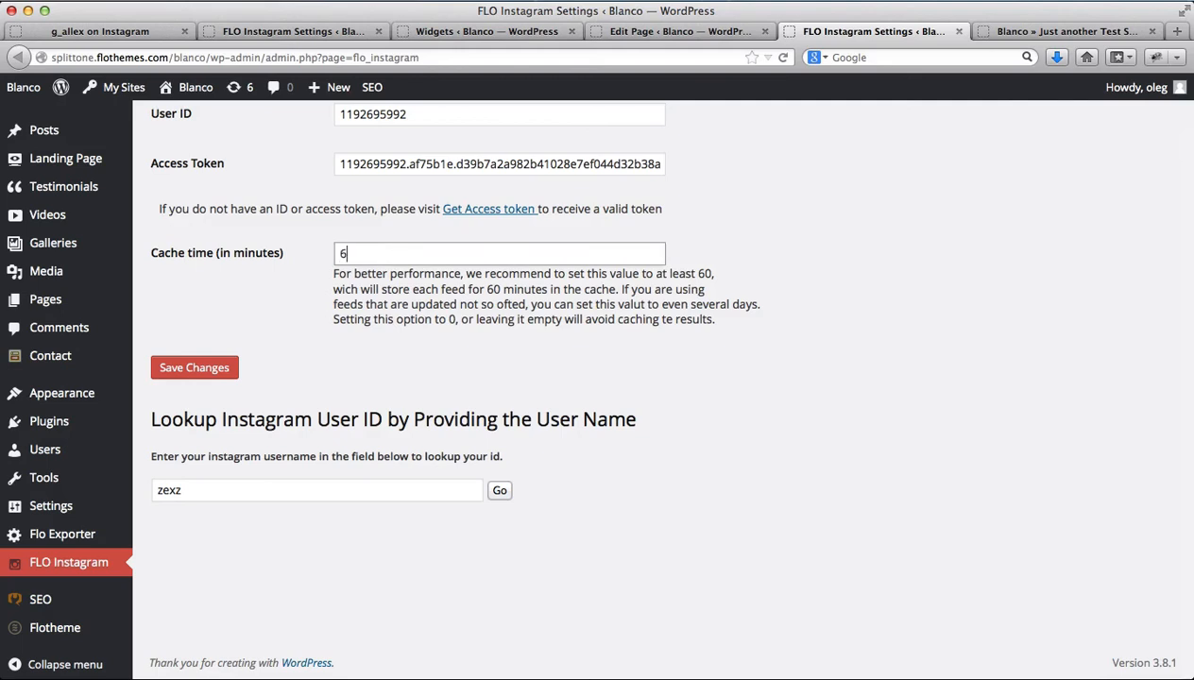
{"action": "type", "text": "0"}
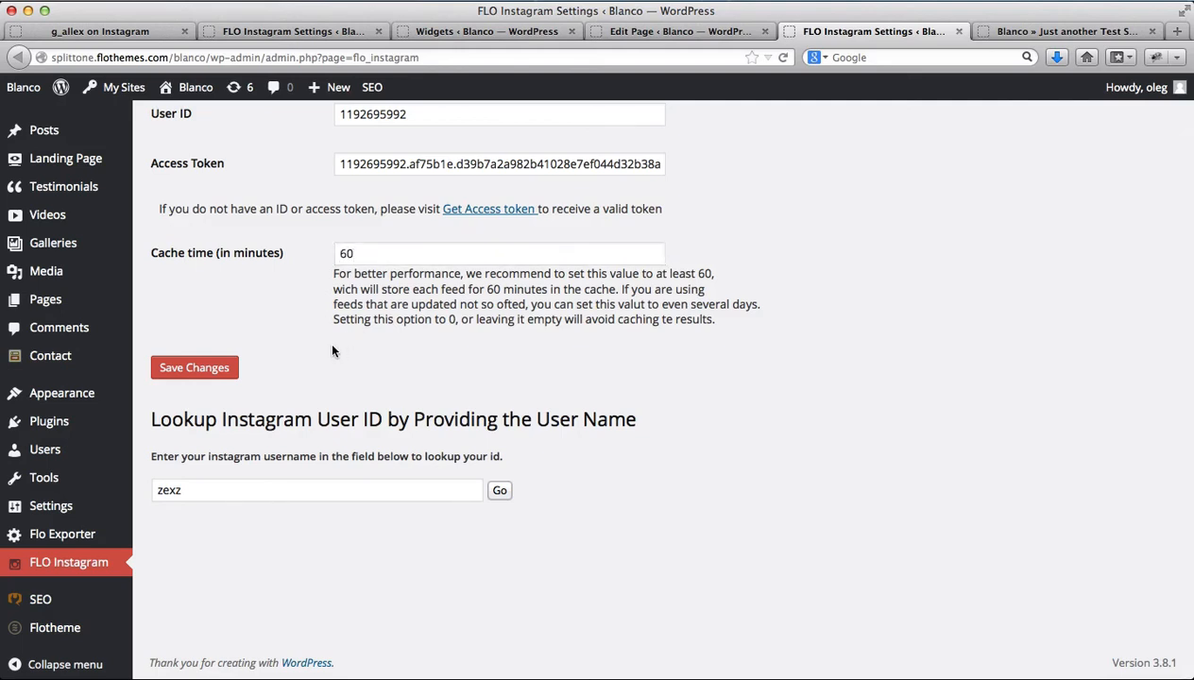
{"action": "left_click", "coordinate": [220, 370]}
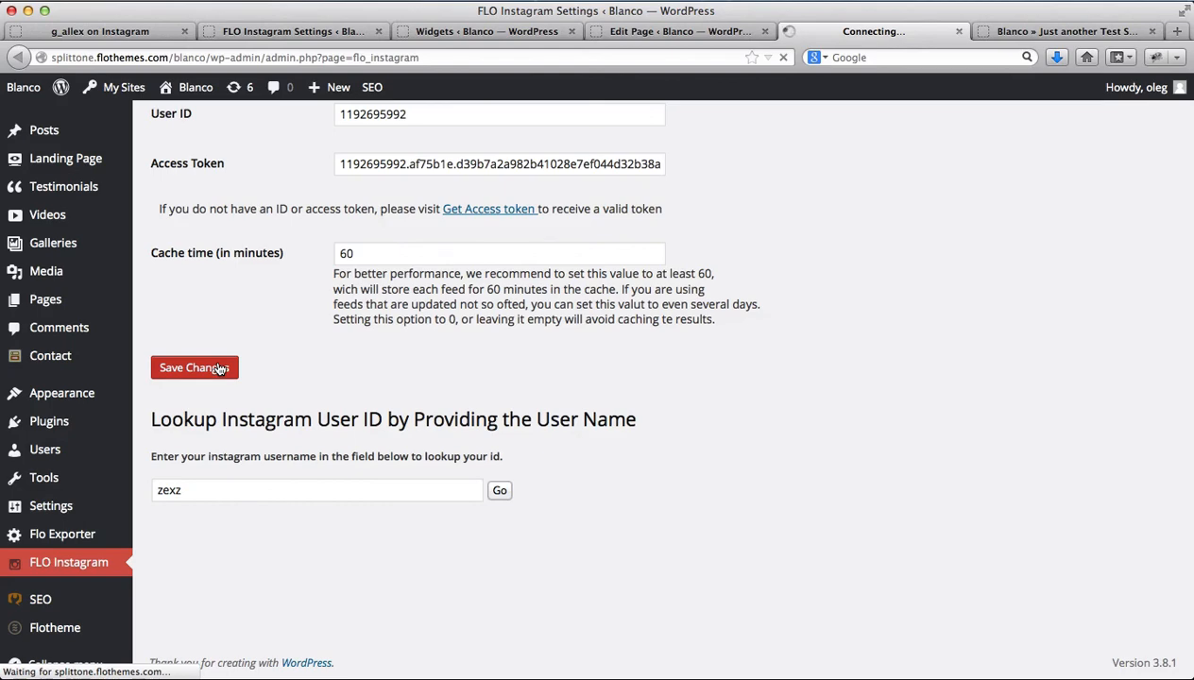
{"action": "key", "text": "ctrl+Tab"}
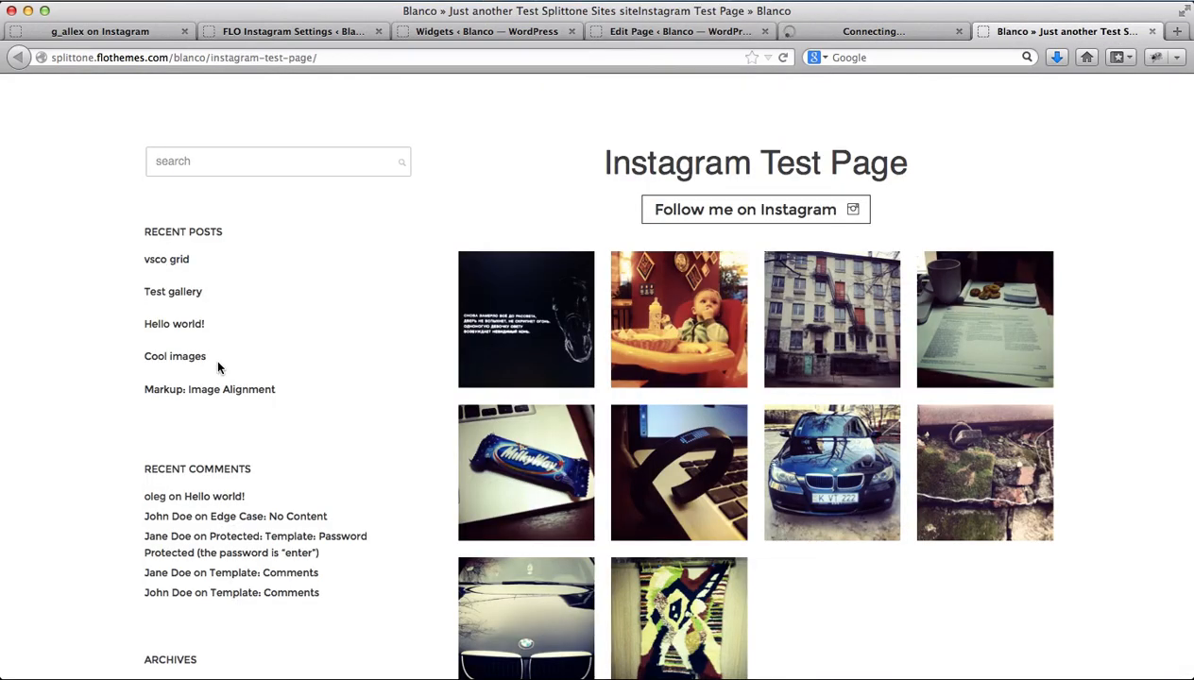
{"action": "key", "text": "super+r"}
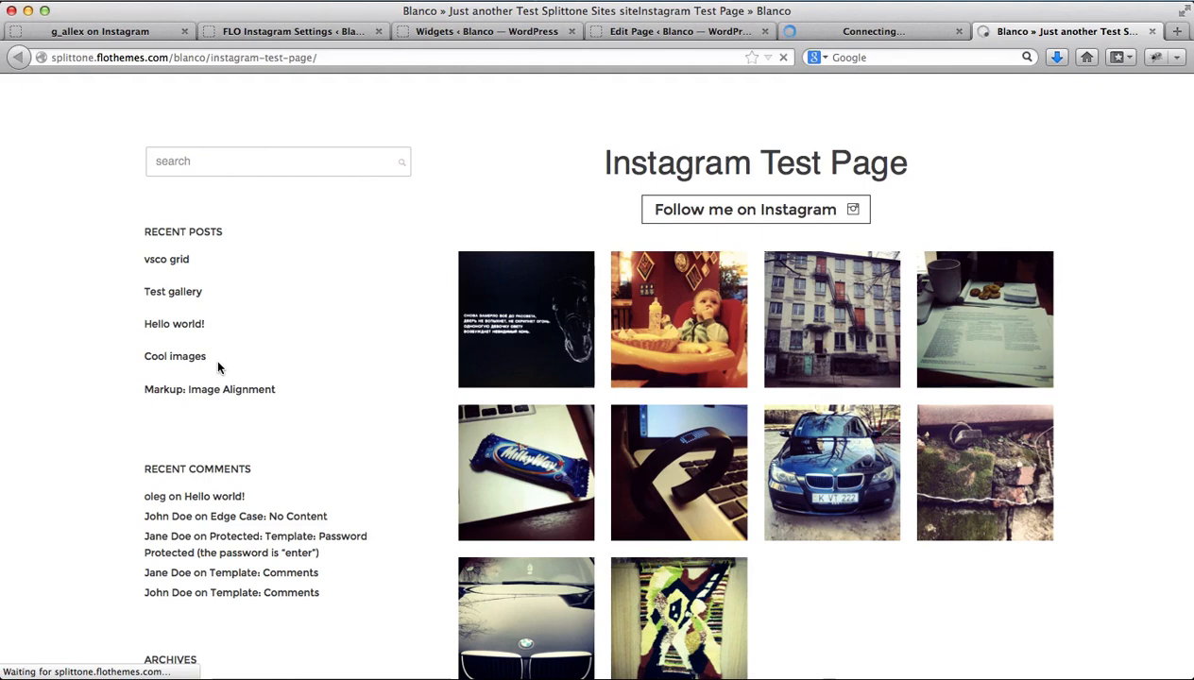